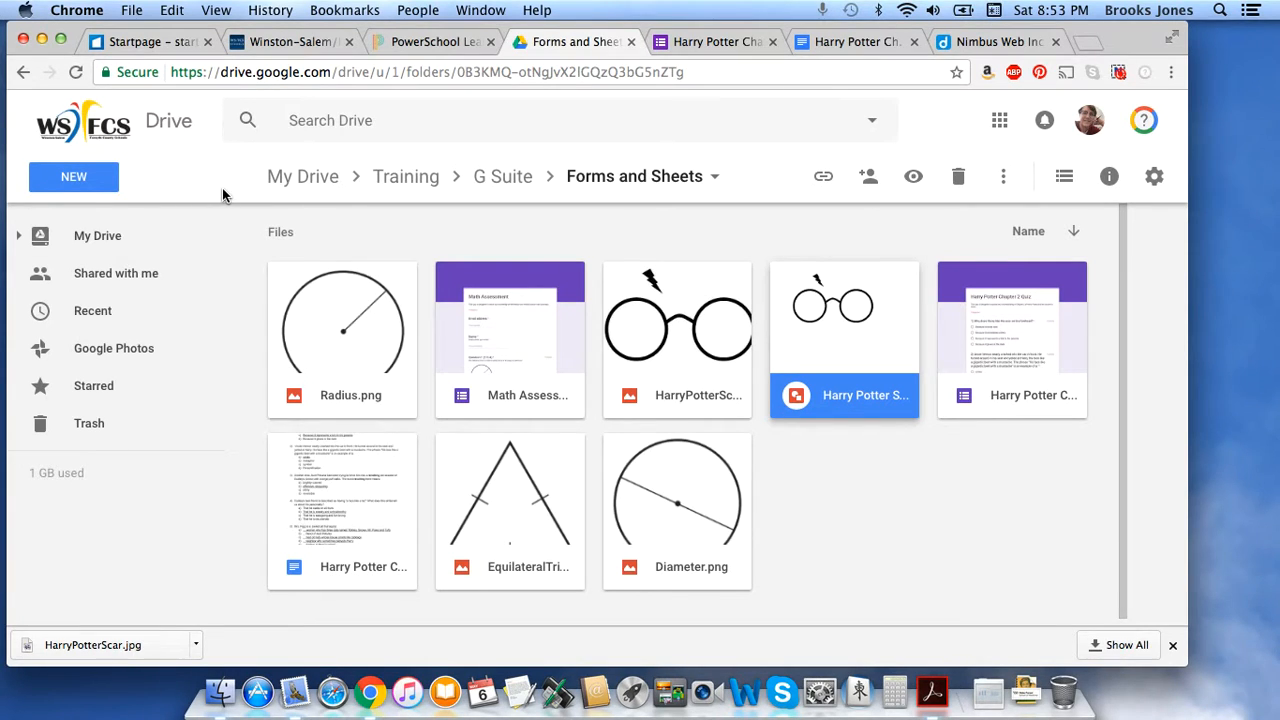
# Look up the choices for creating a new Google Form in the Forms and Sheets folder.
pyautogui.click(76, 181)
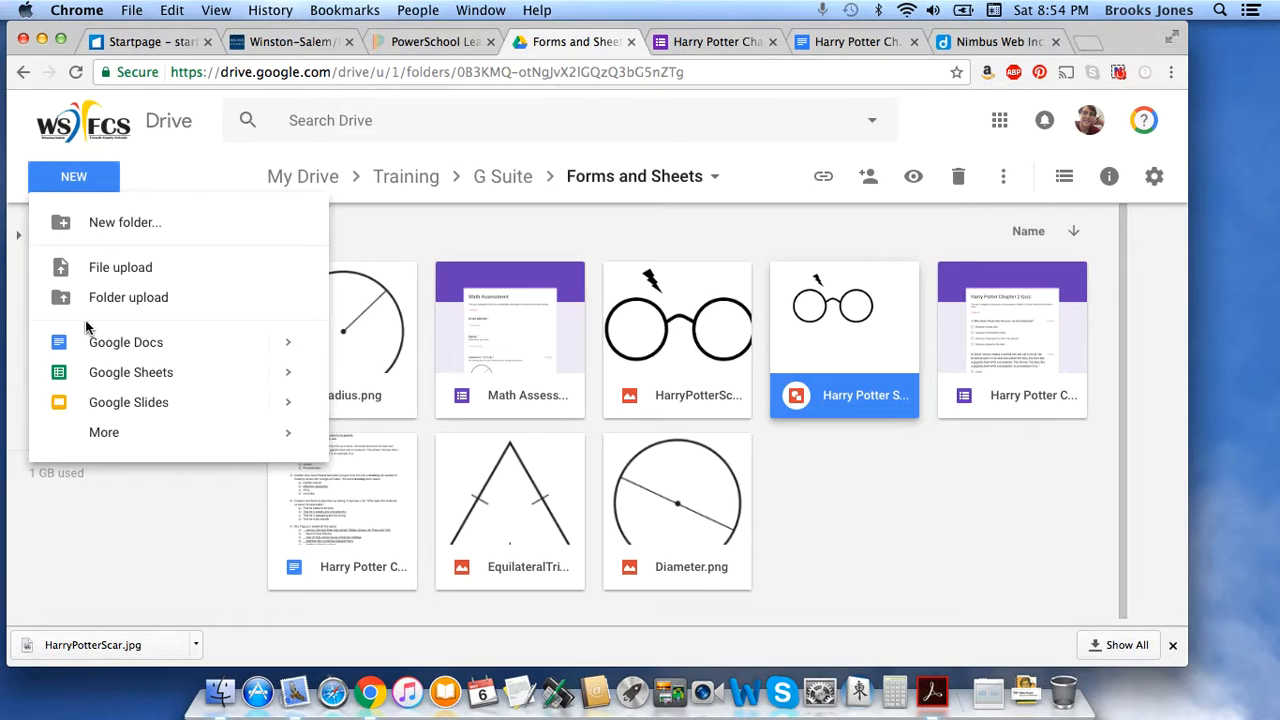
pyautogui.moveTo(103, 438)
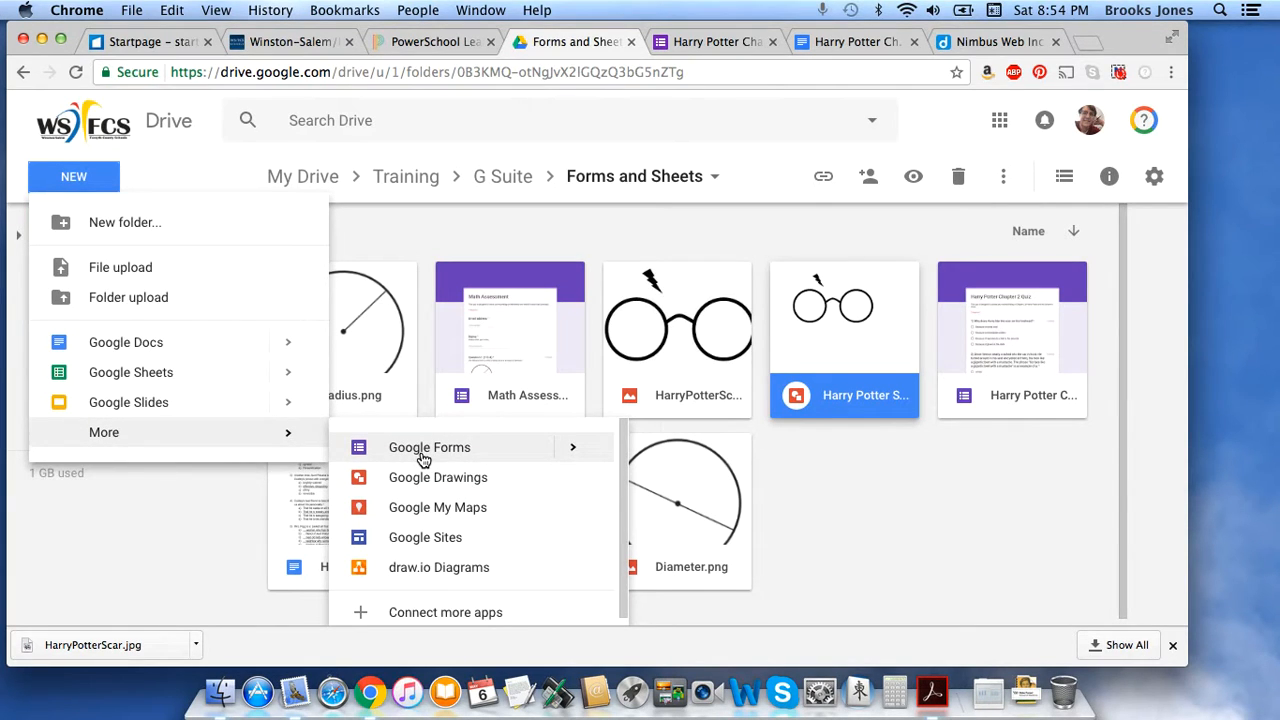
pyautogui.moveTo(572, 450)
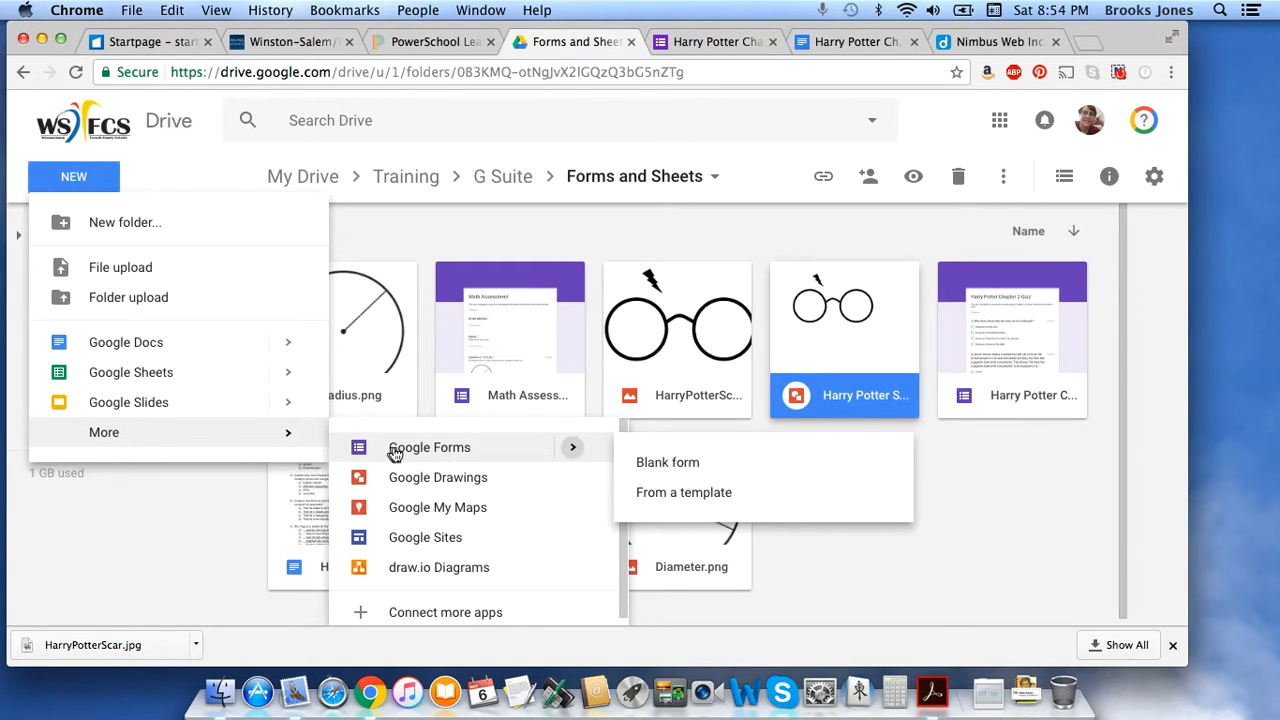
pyautogui.click(118, 175)
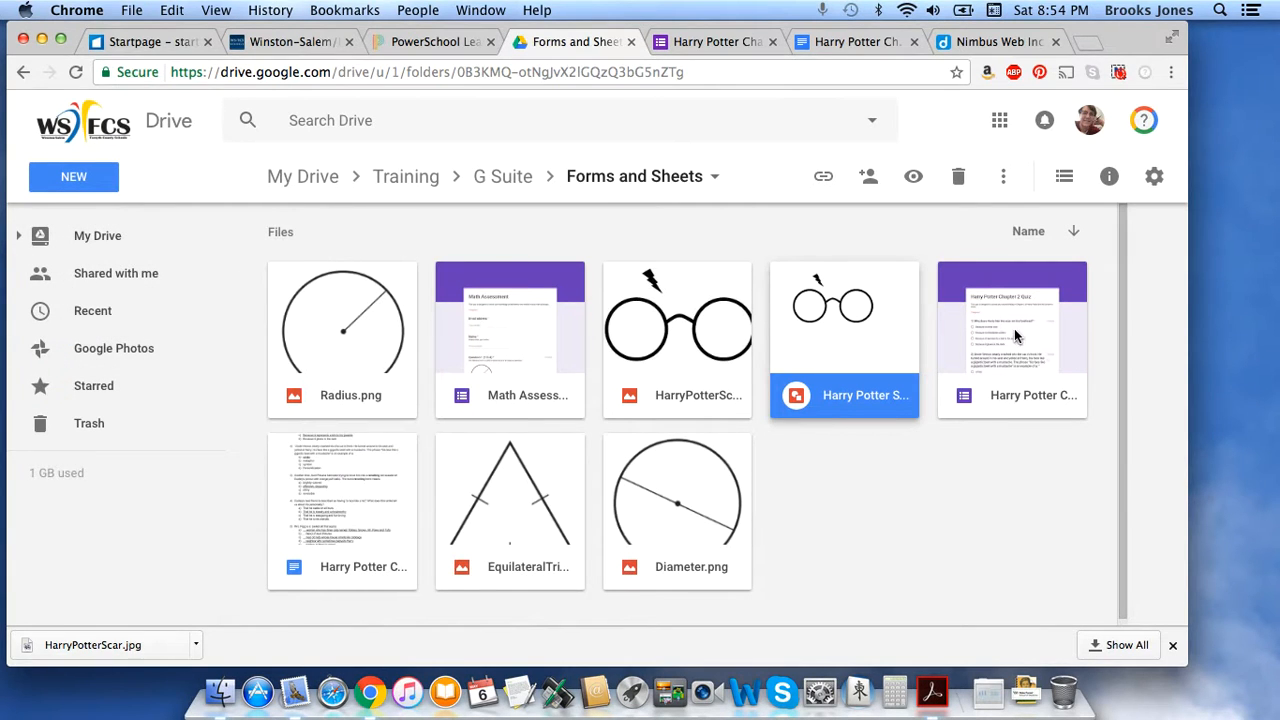
# Switch to the Harry Potter Chapter 2 Quiz form and examine its existing questions and answer options.
pyautogui.click(713, 44)
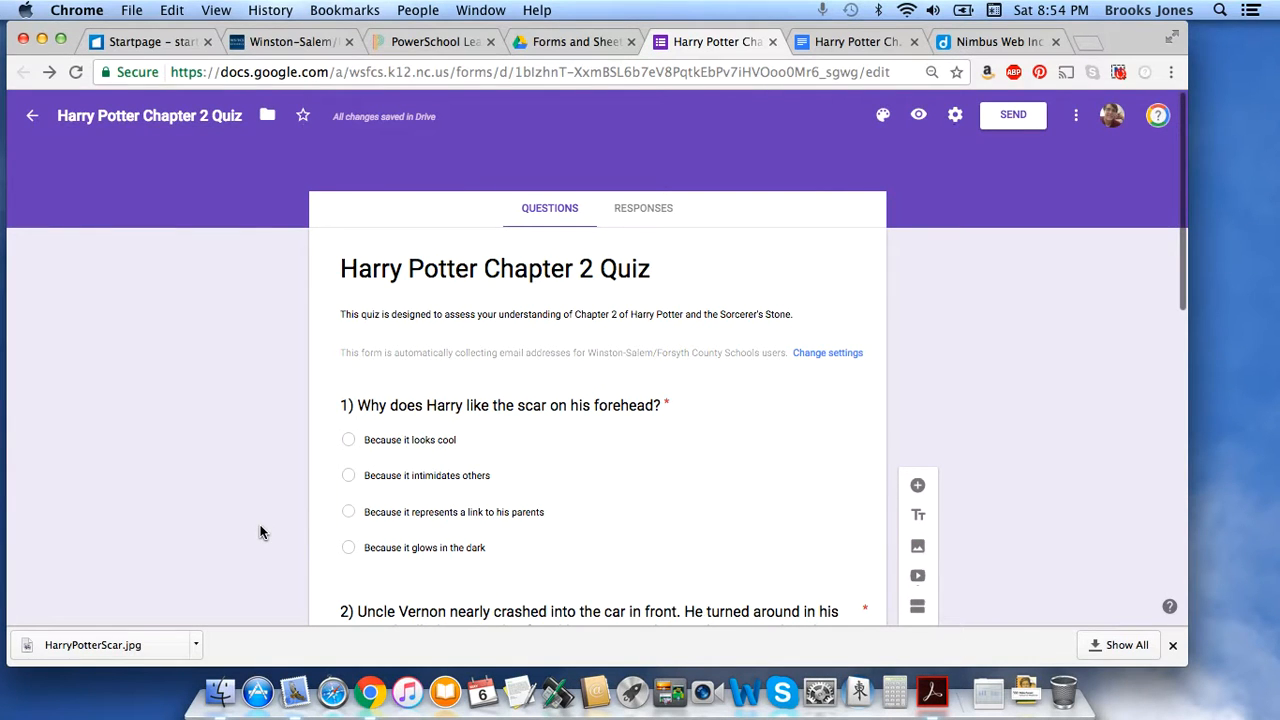
pyautogui.scroll(-6, 260, 532)
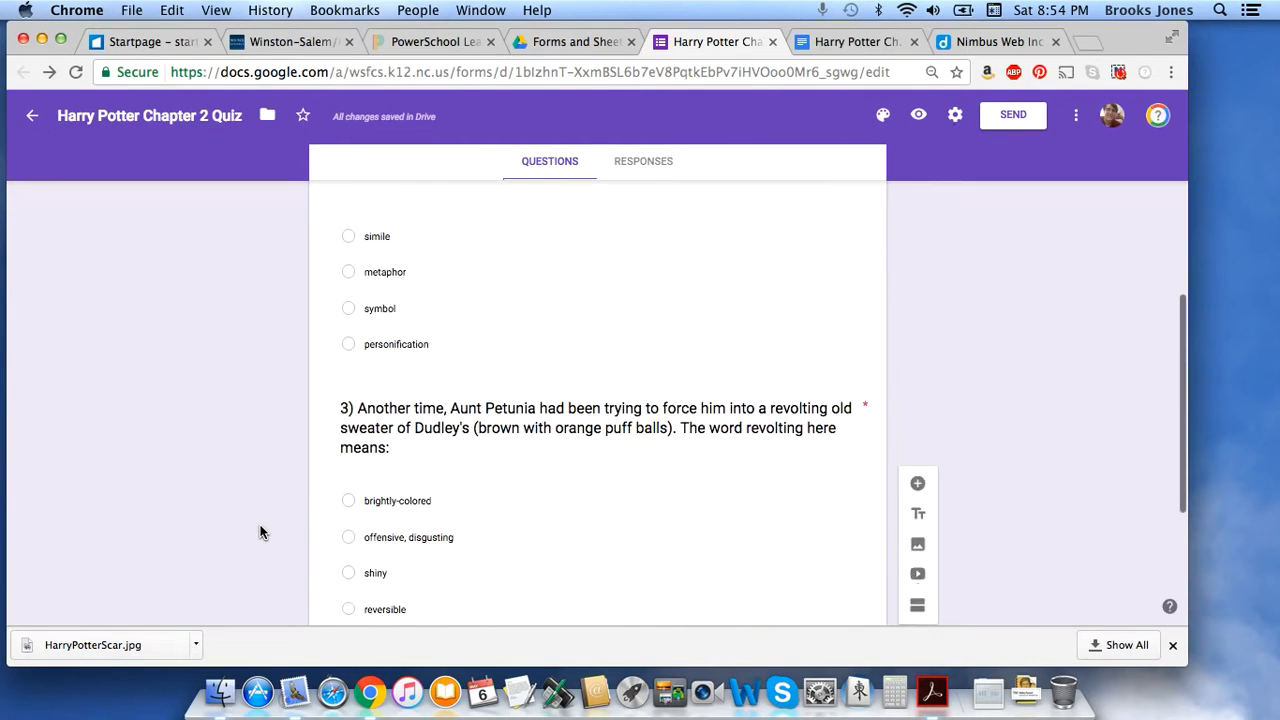
pyautogui.scroll(10, 260, 530)
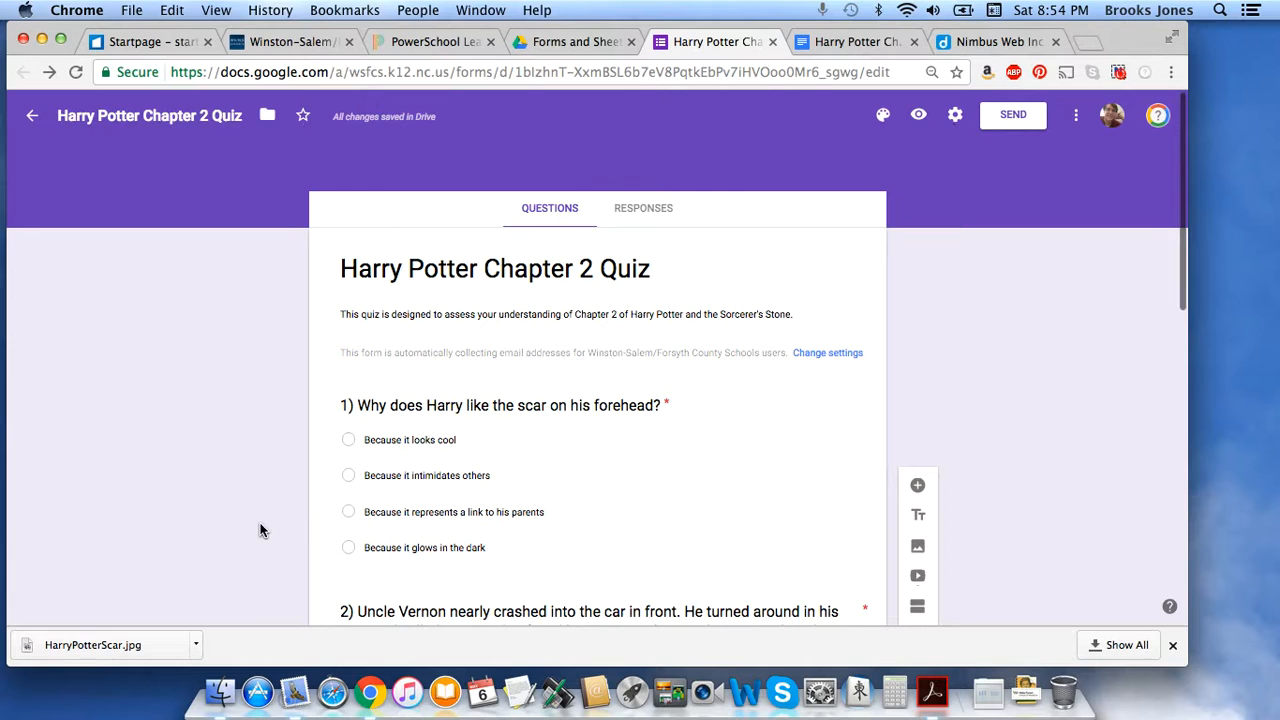
pyautogui.scroll(-2, 260, 530)
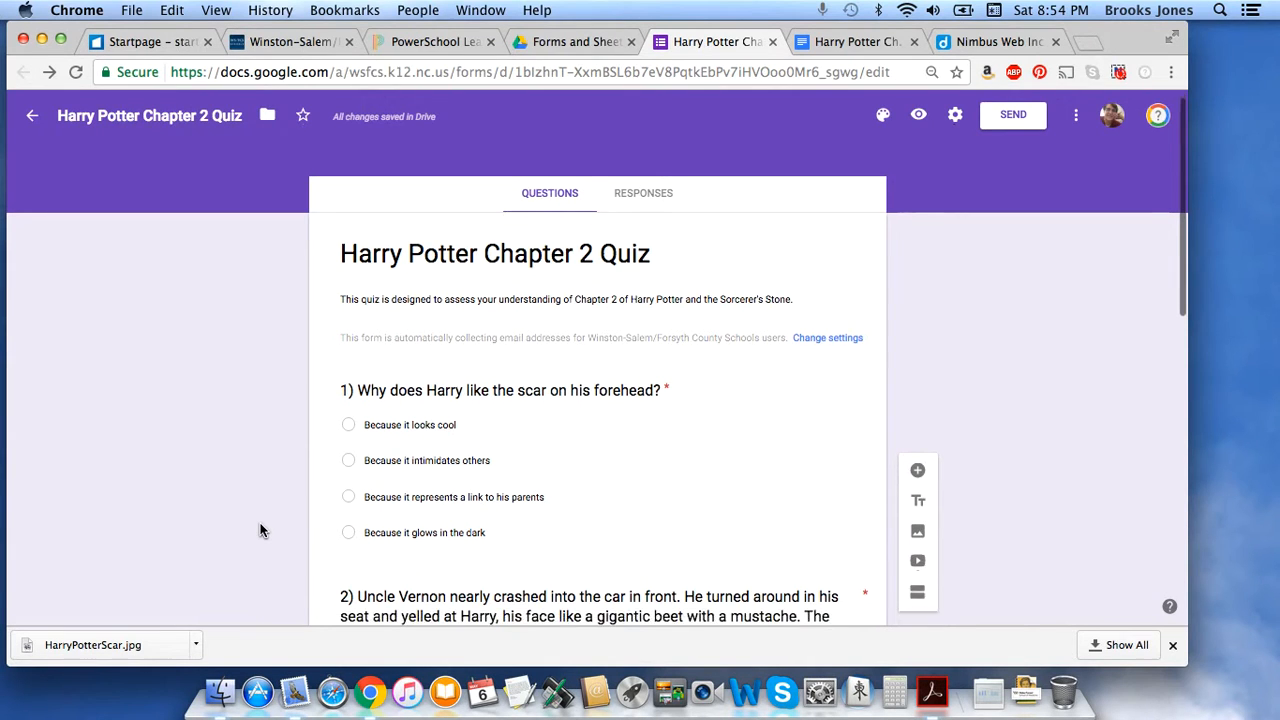
pyautogui.scroll(-3, 549, 437)
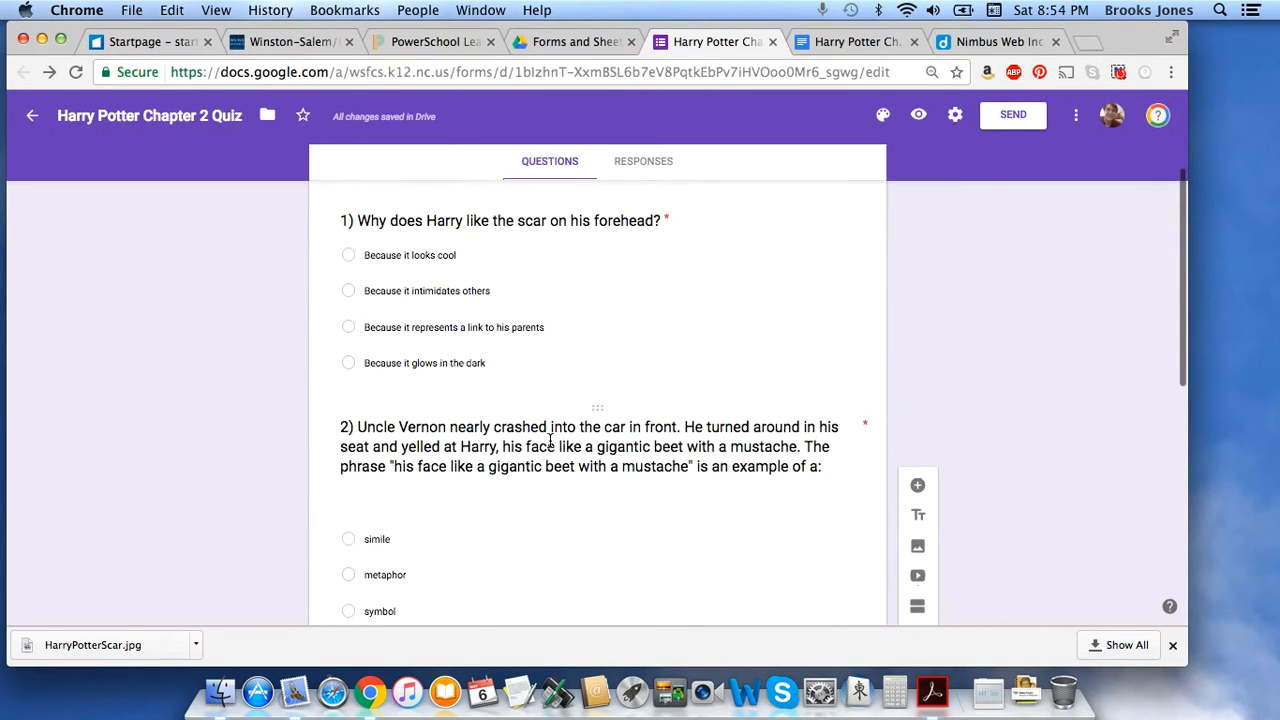
pyautogui.scroll(-3, 549, 441)
pyautogui.scroll(7, 549, 447)
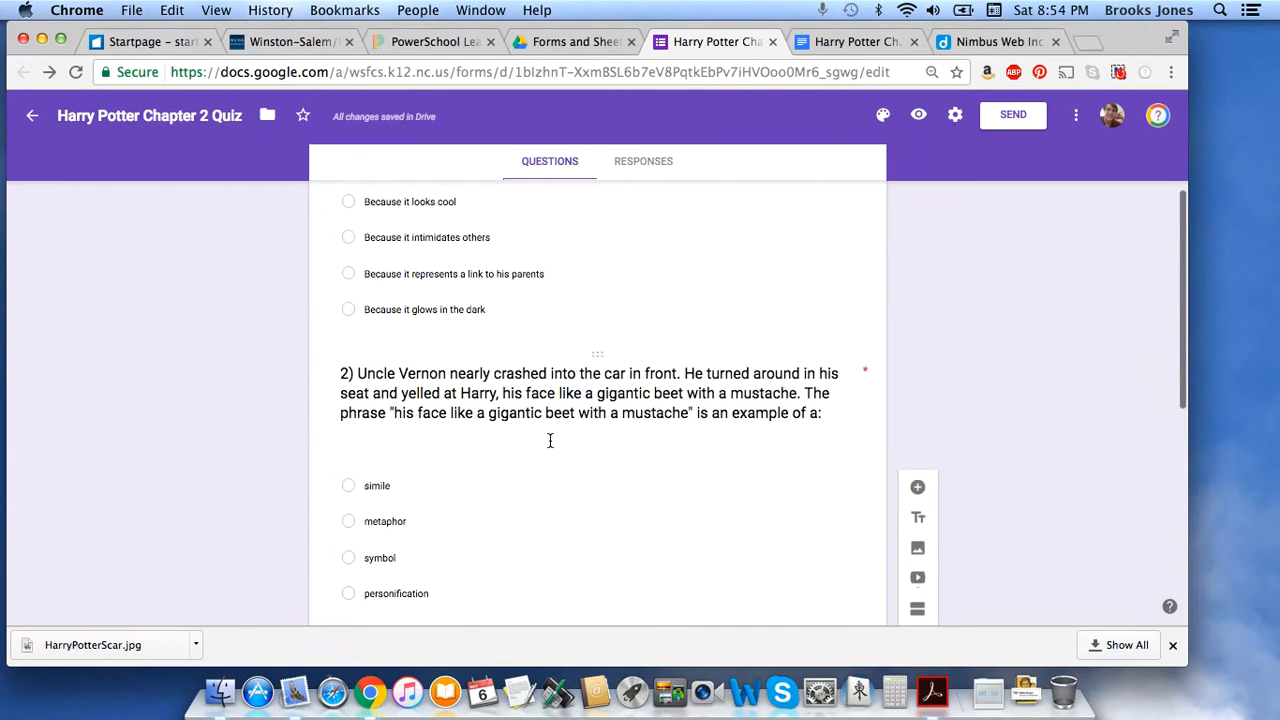
pyautogui.scroll(-4, 549, 441)
pyautogui.scroll(-1, 551, 440)
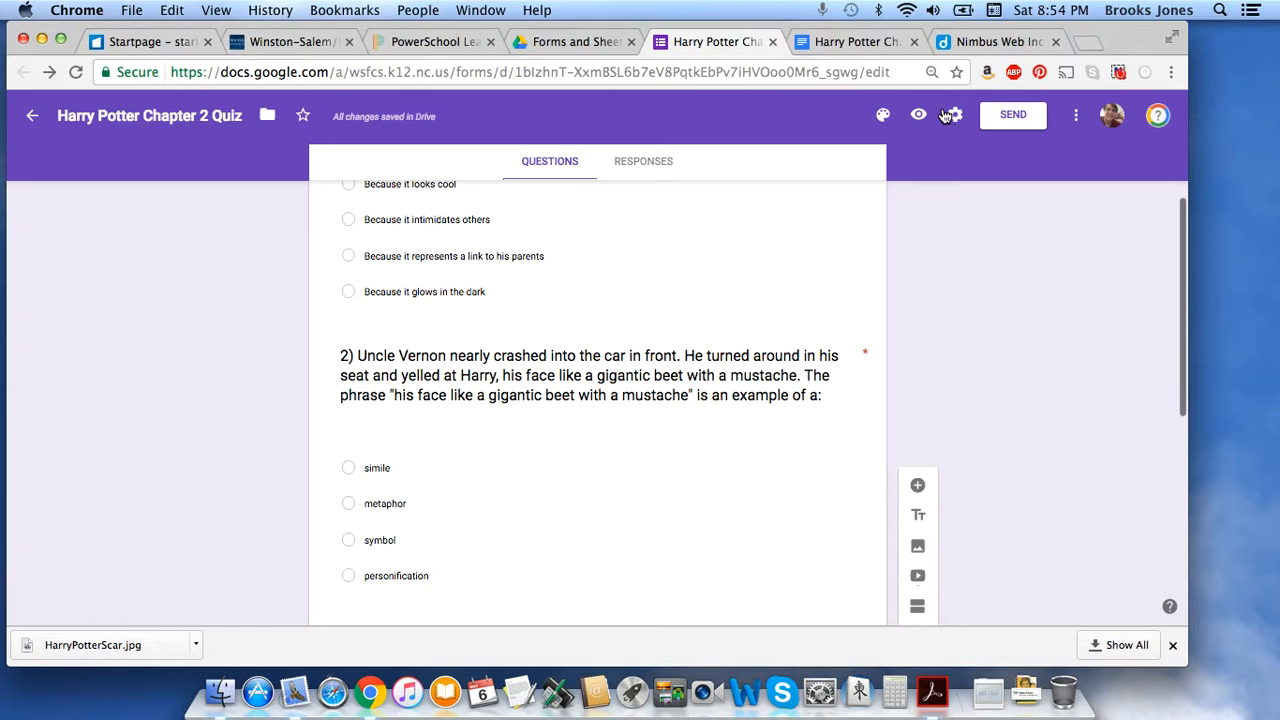
pyautogui.scroll(1, 571, 335)
pyautogui.scroll(5, 571, 335)
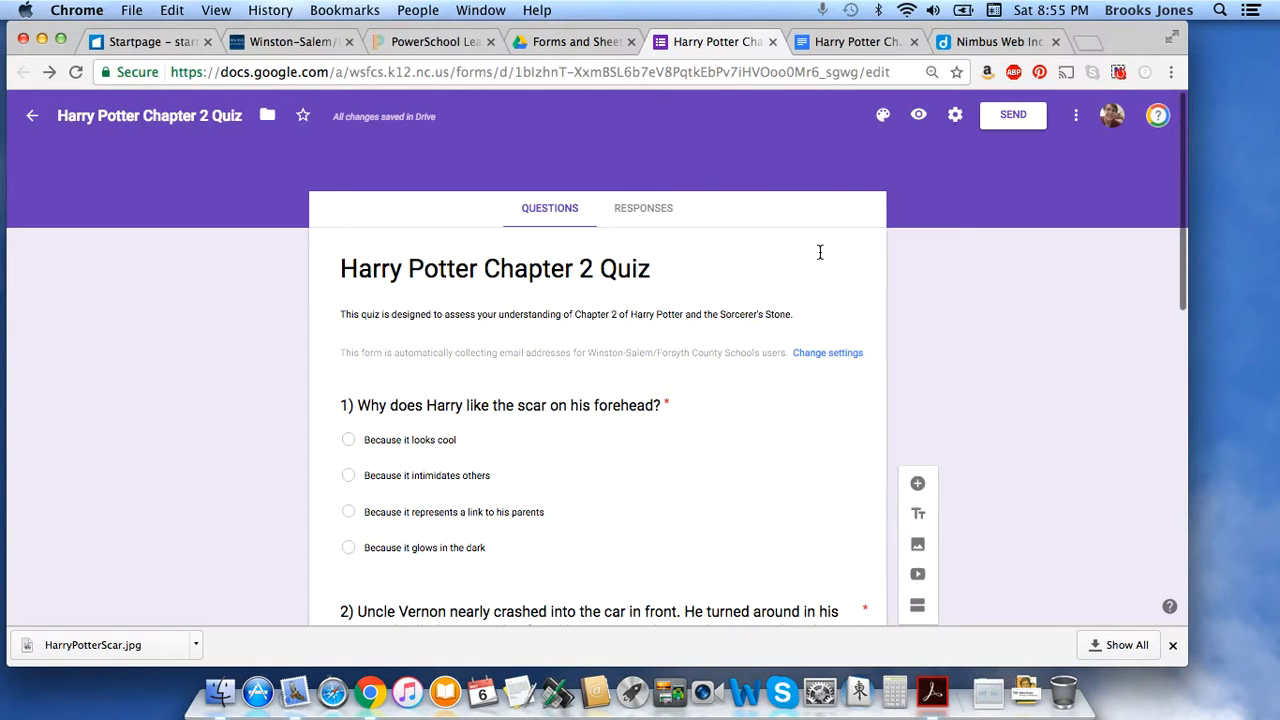
# Review the form's general, quiz grading and presentation settings, including the grade release options and the confirmation message.
pyautogui.click(956, 116)
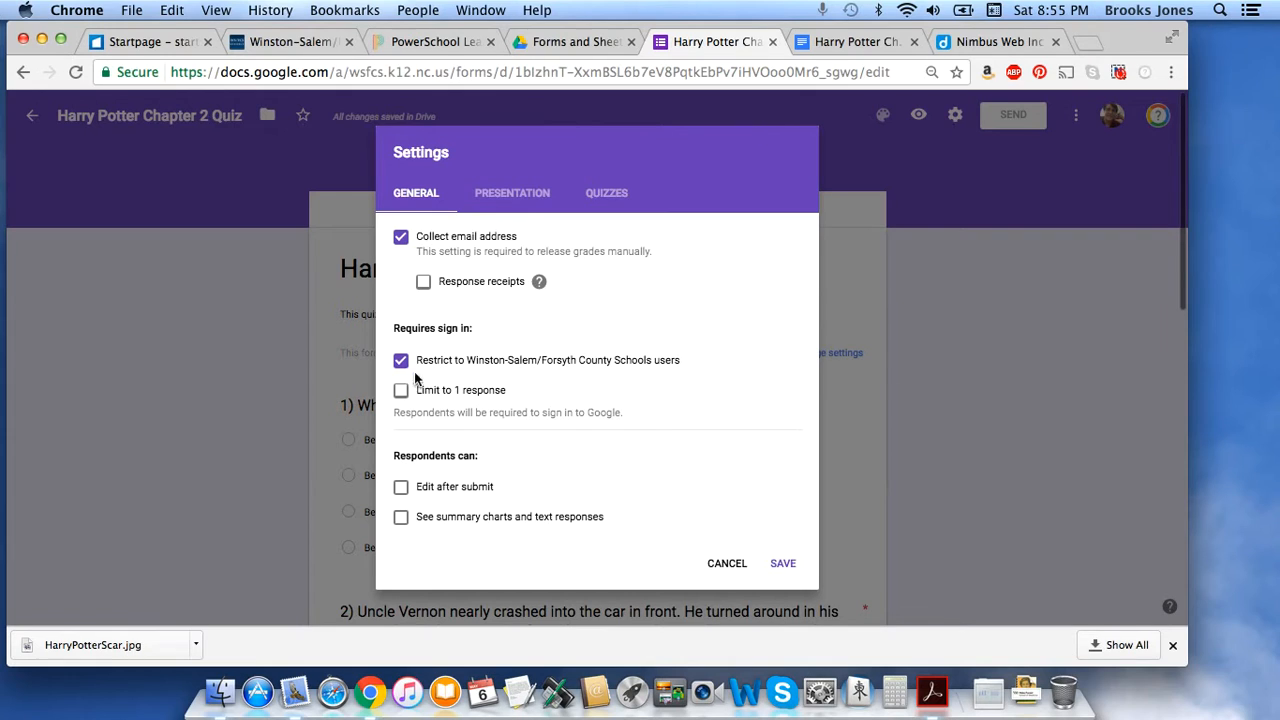
pyautogui.click(609, 194)
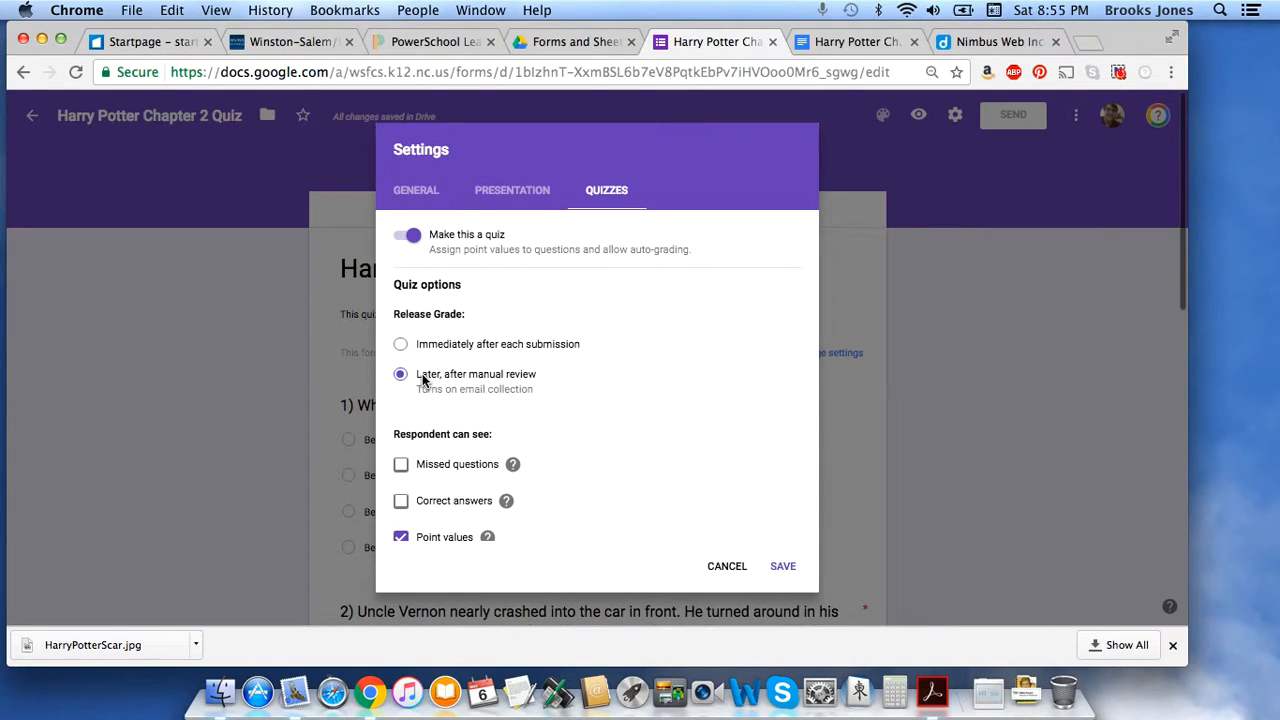
pyautogui.scroll(-1, 576, 440)
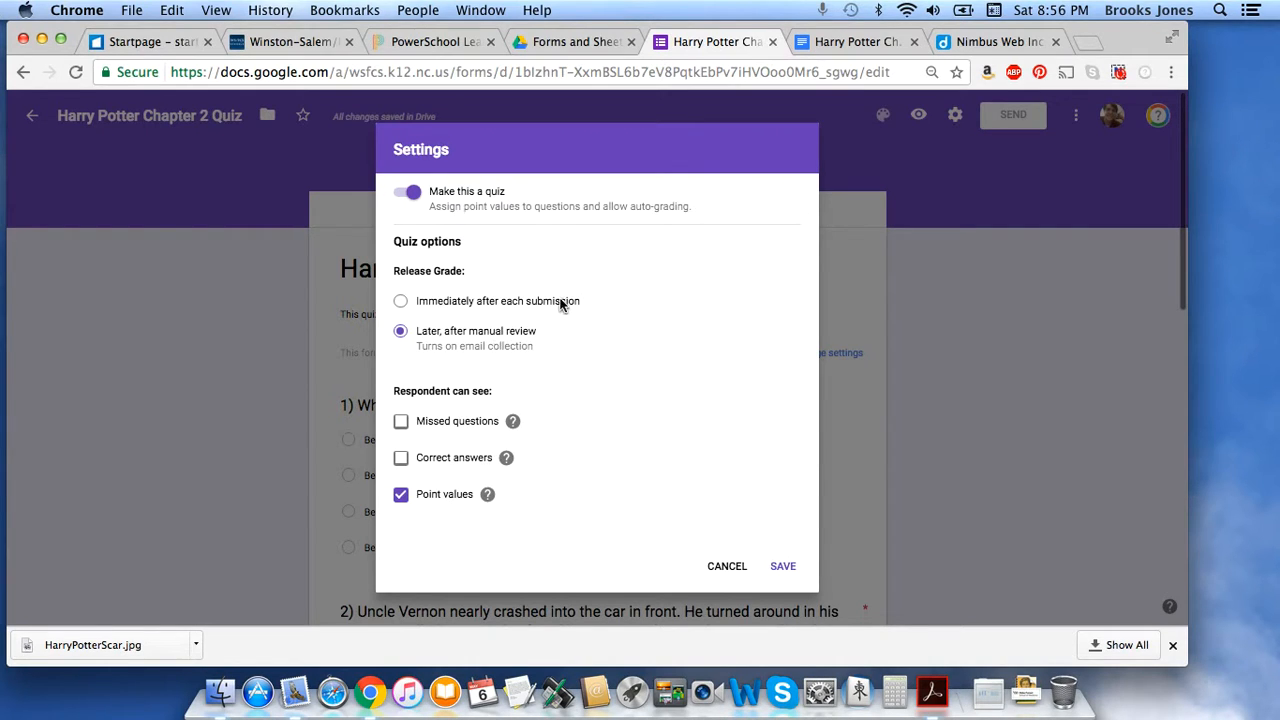
pyautogui.scroll(2, 560, 305)
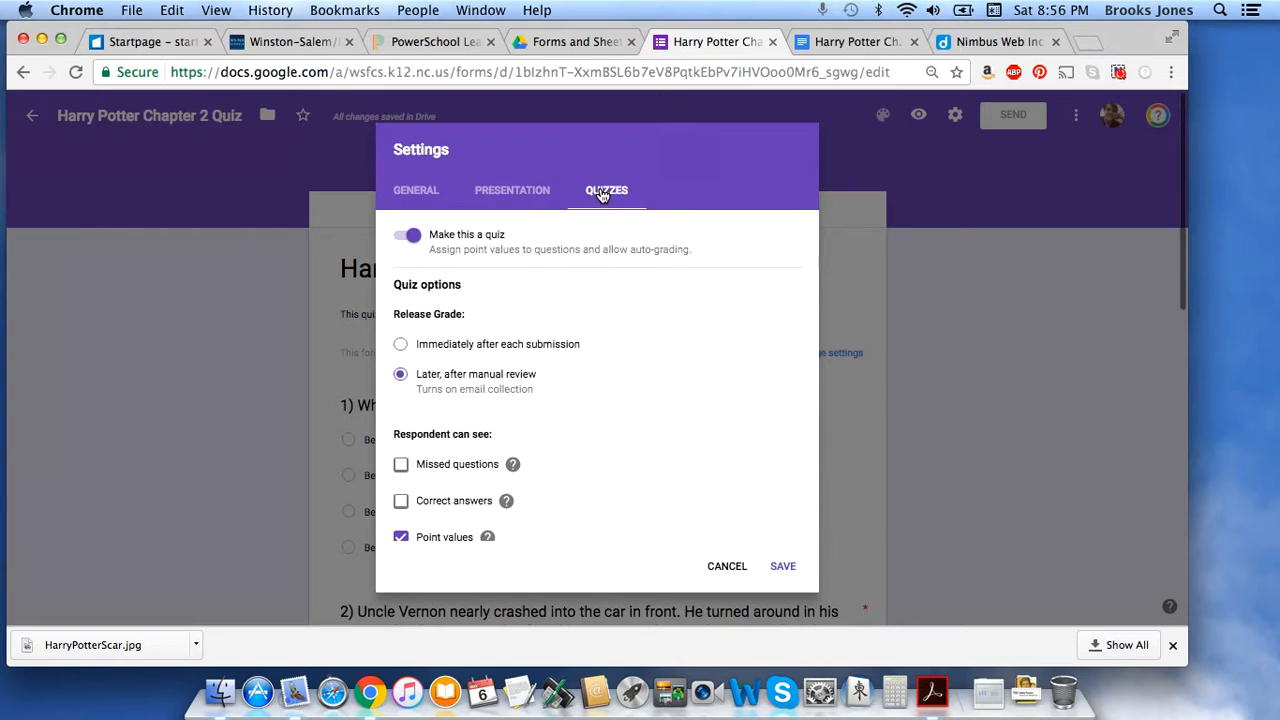
pyautogui.click(503, 194)
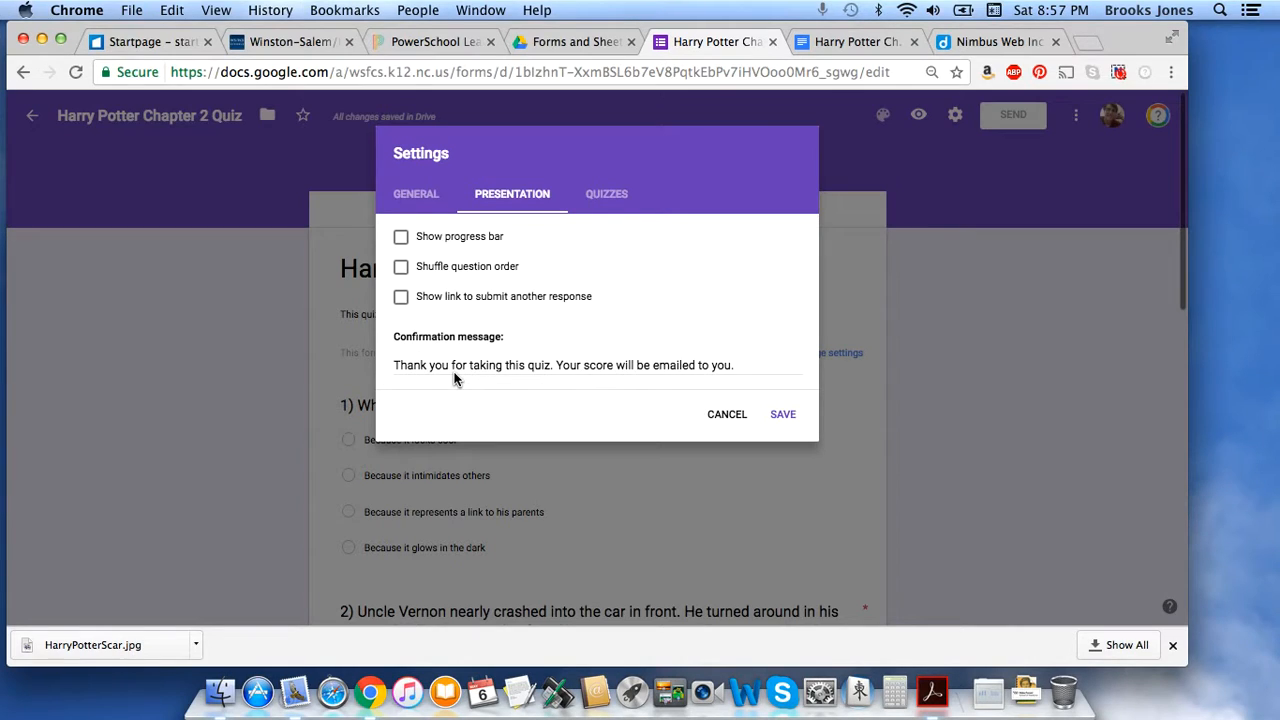
# Try the one-response limit in the general settings, switch it back off and save the settings.
pyautogui.click(410, 197)
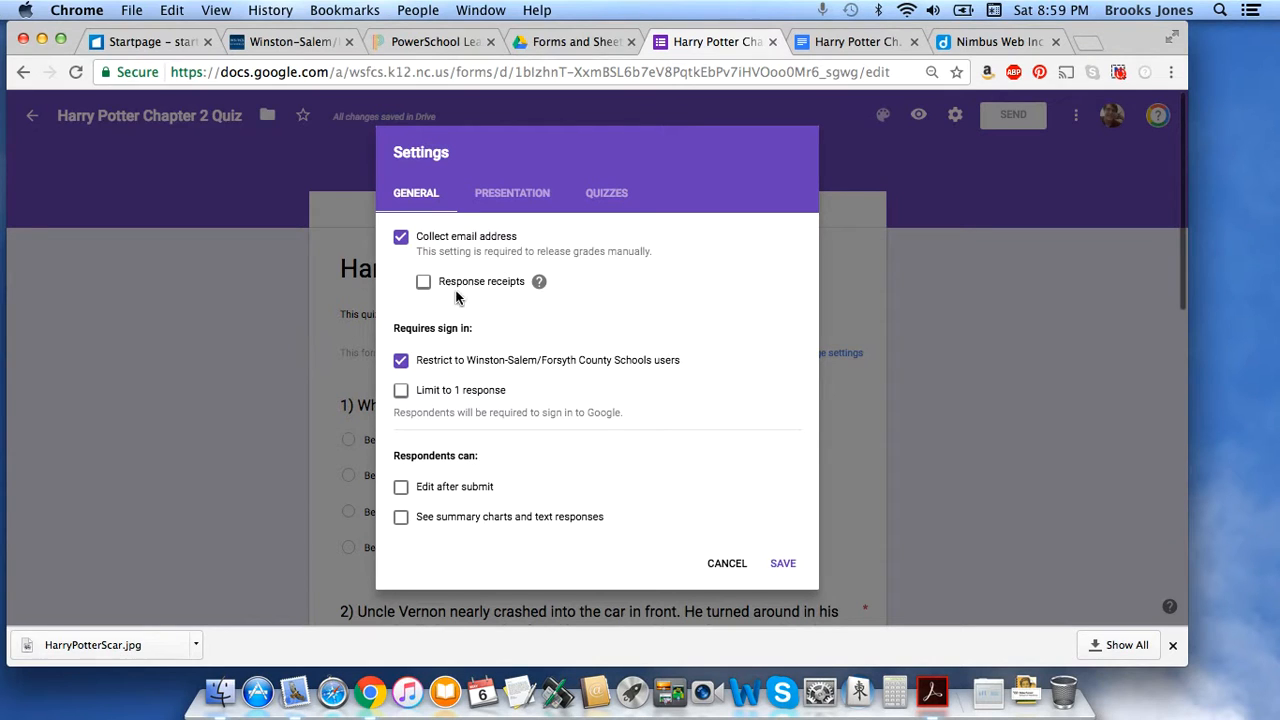
pyautogui.click(400, 392)
pyautogui.click(401, 392)
pyautogui.click(785, 565)
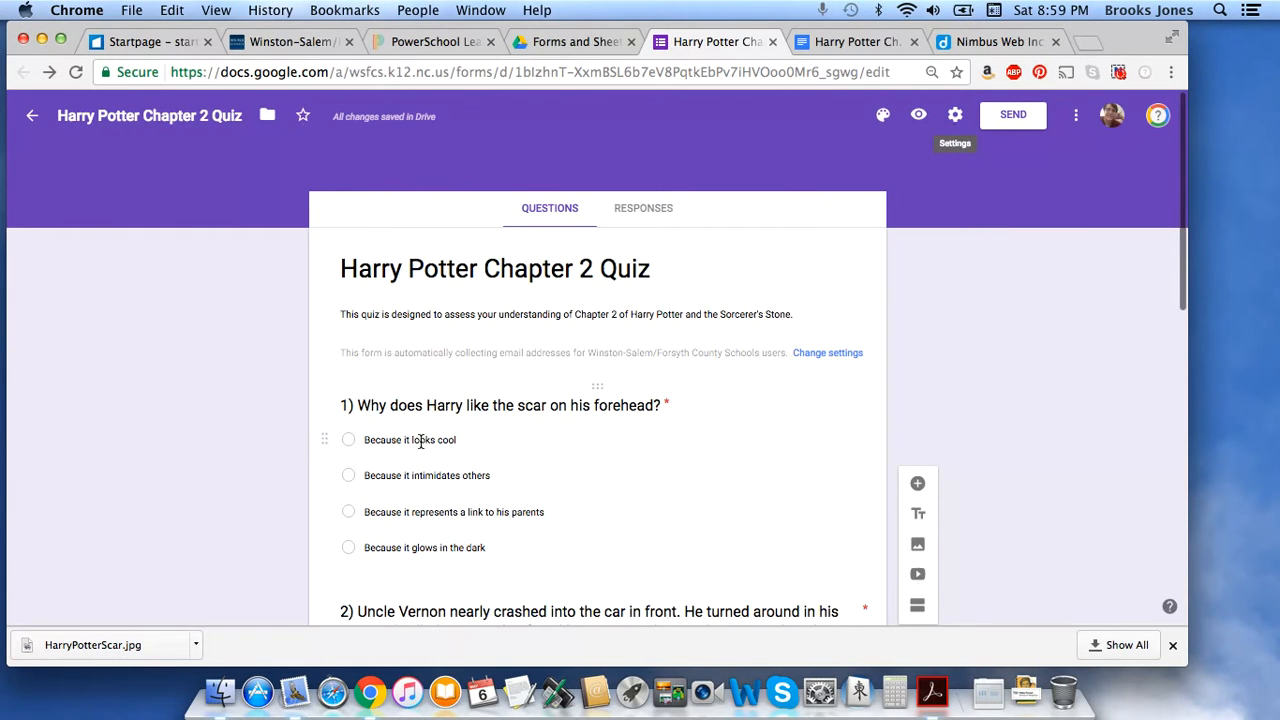
# Copy the wording of question 4, about Dudley's best friend, from the Harry Potter Ch. 2 Quiz document in Google Docs.
pyautogui.scroll(-5, 218, 503)
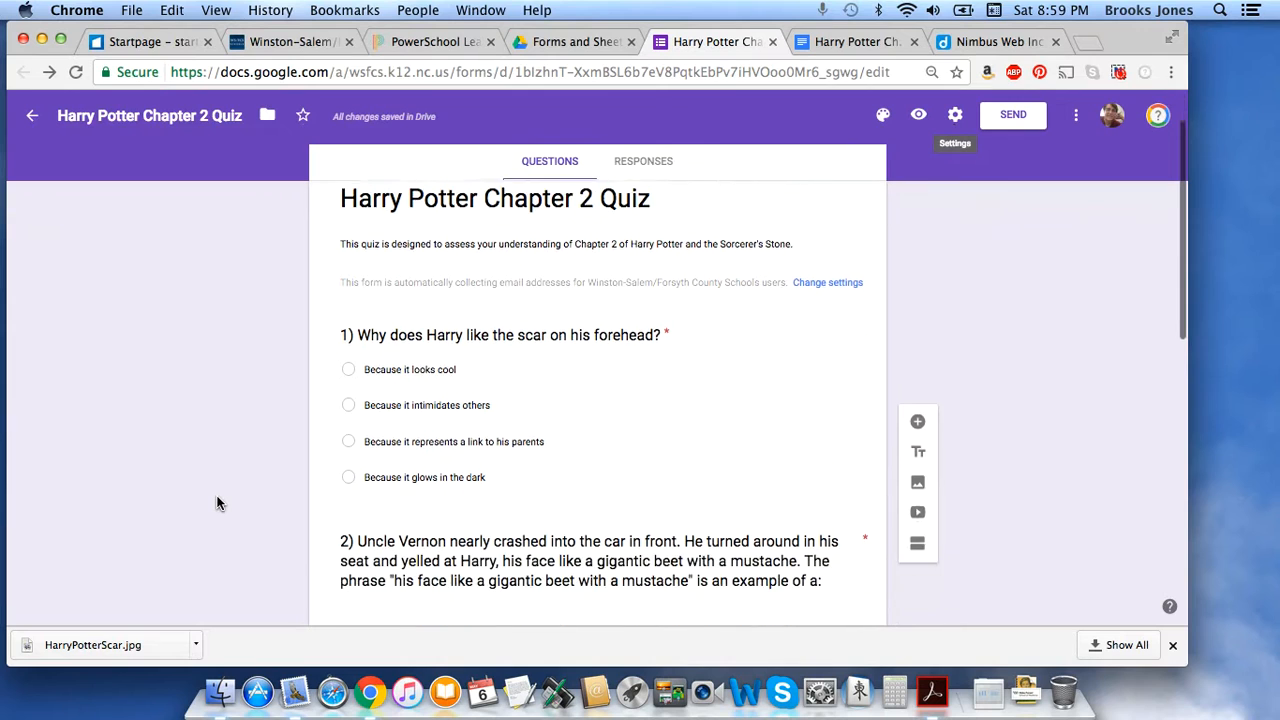
pyautogui.scroll(-5, 218, 503)
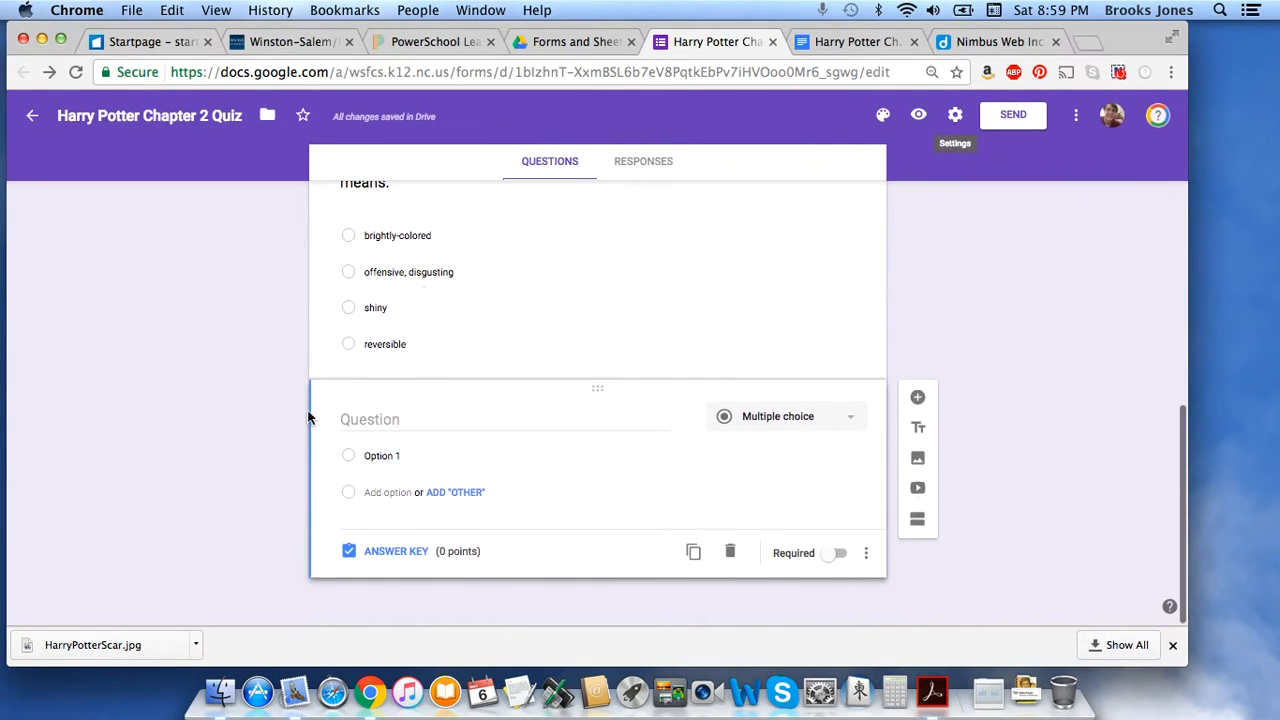
pyautogui.click(861, 41)
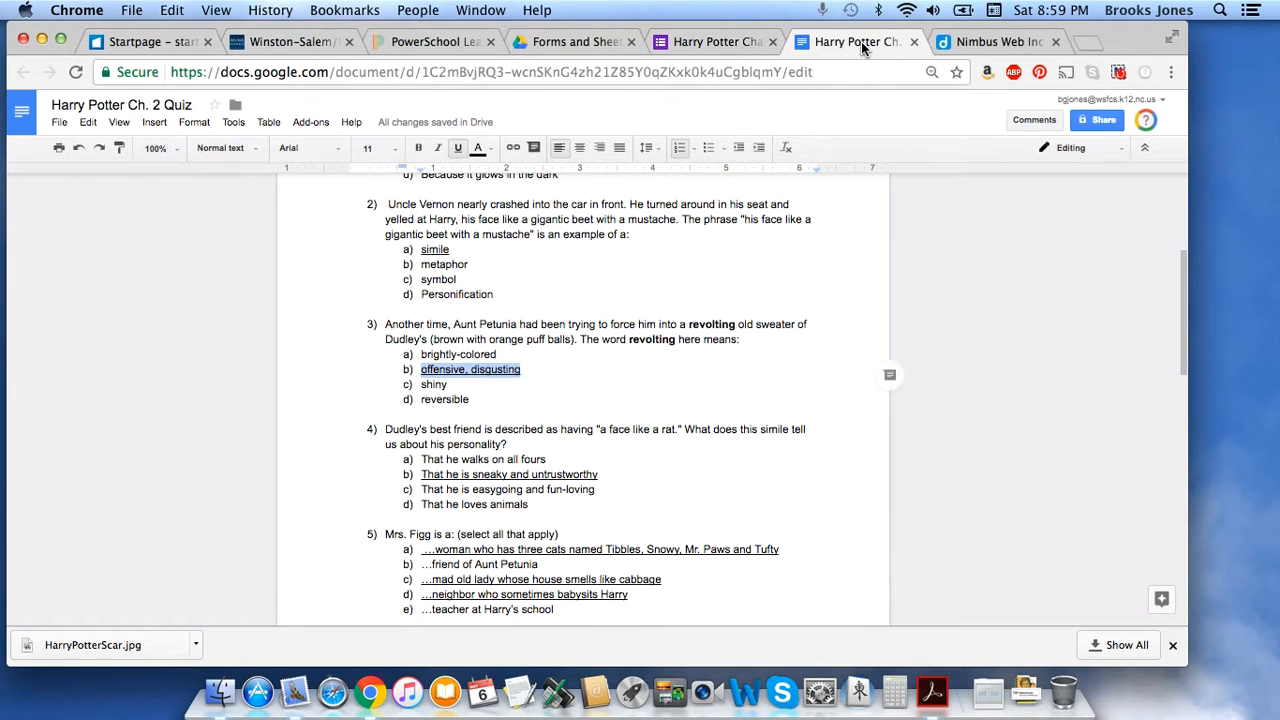
pyautogui.click(575, 367)
pyautogui.scroll(5, 575, 375)
pyautogui.scroll(-5, 575, 383)
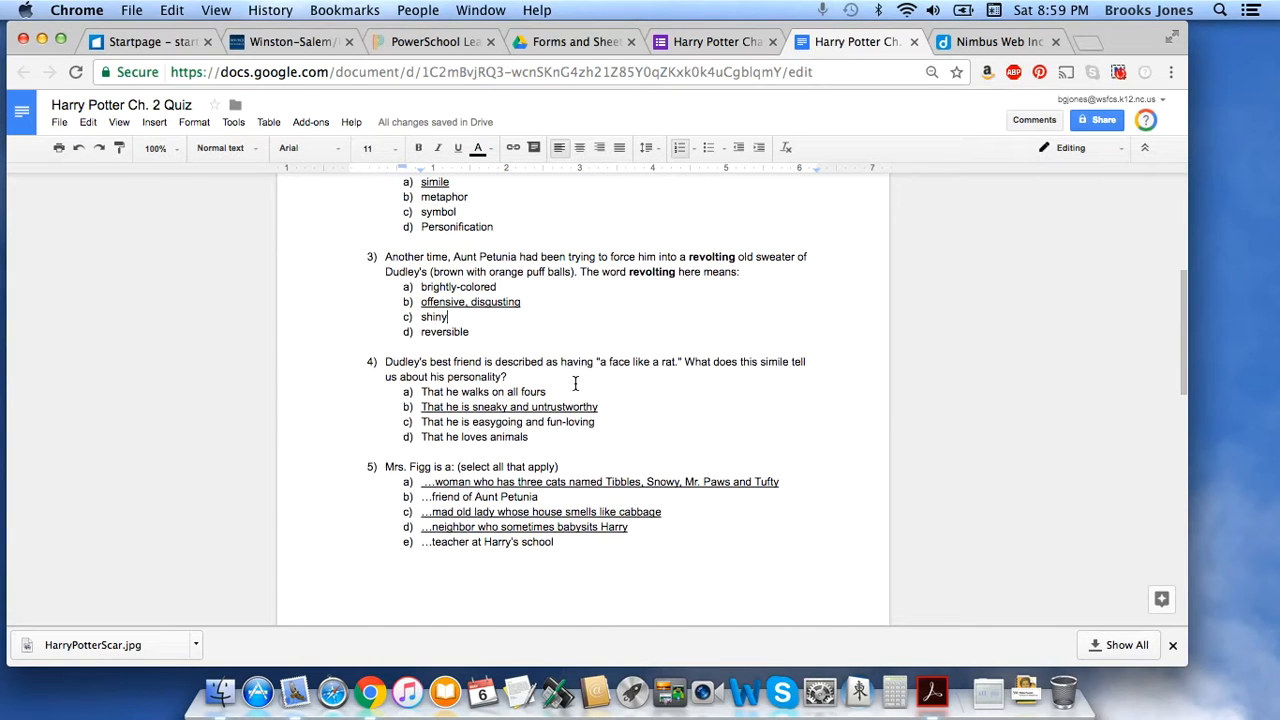
pyautogui.scroll(1, 575, 383)
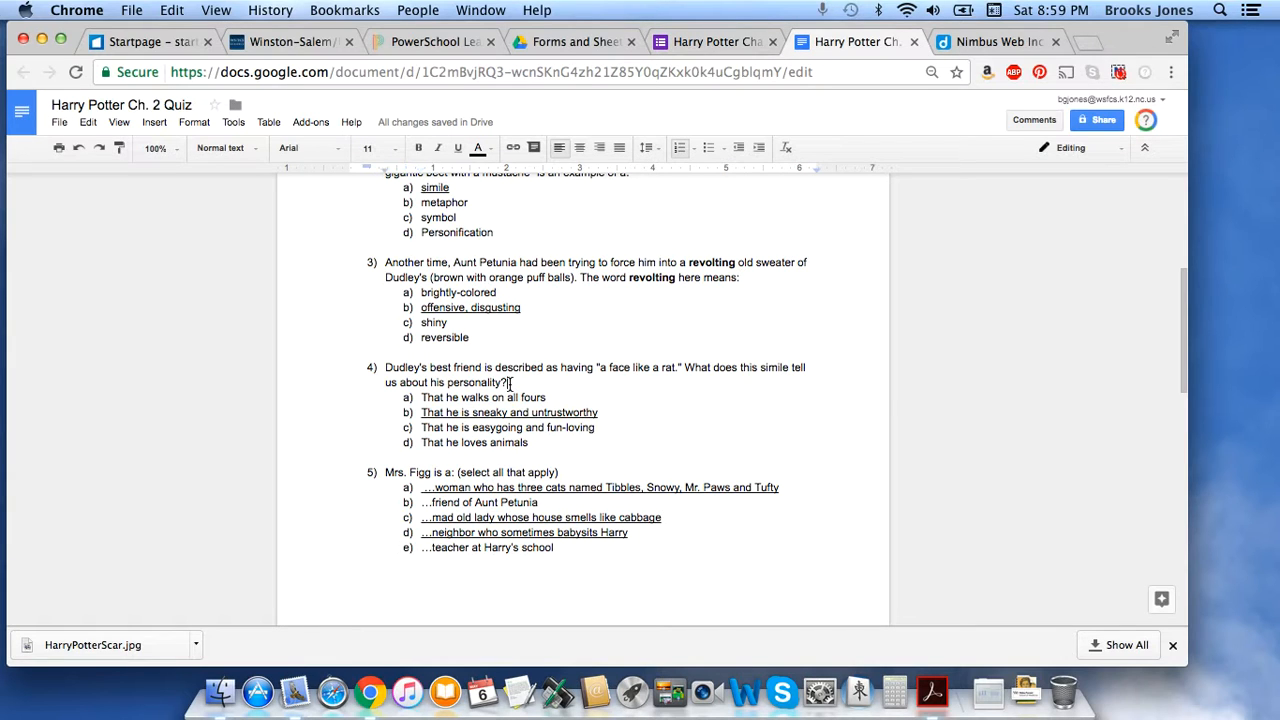
pyautogui.moveTo(509, 383); pyautogui.dragTo(386, 367)
pyautogui.press('super+c')
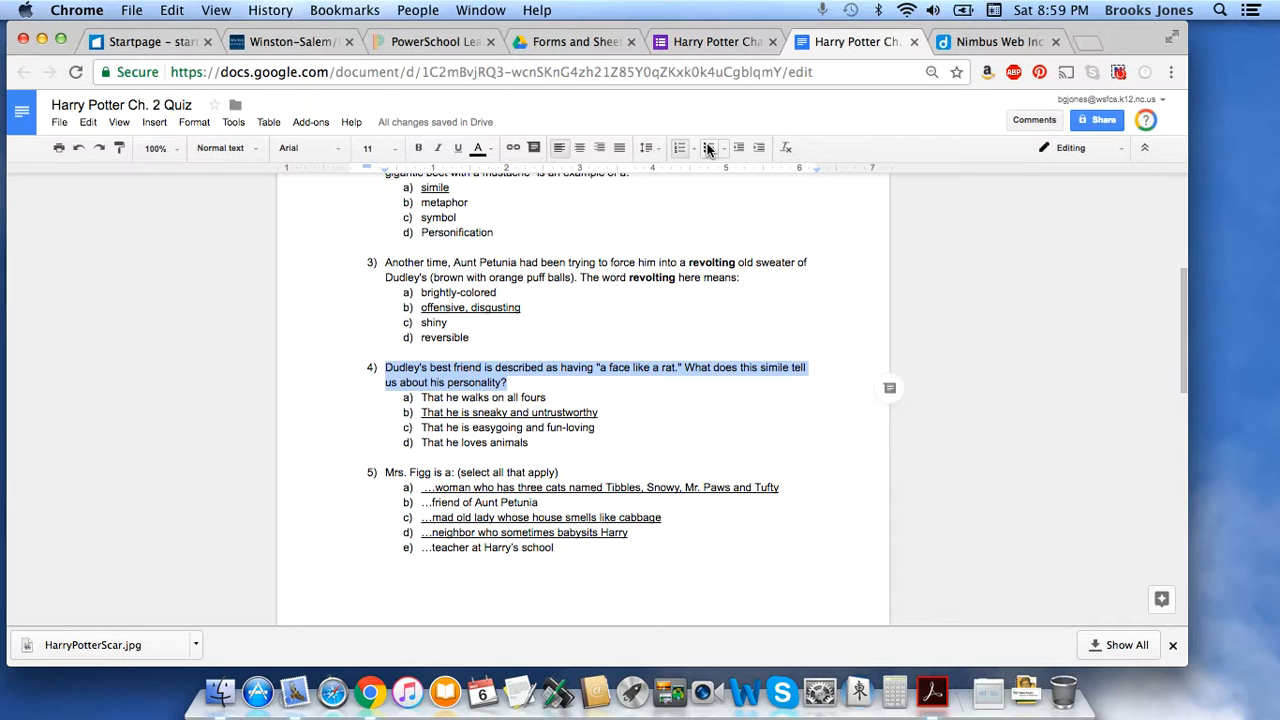
# Fill the form's empty multiple-choice question with "4)" followed by the copied text about Dudley's best friend.
pyautogui.click(706, 44)
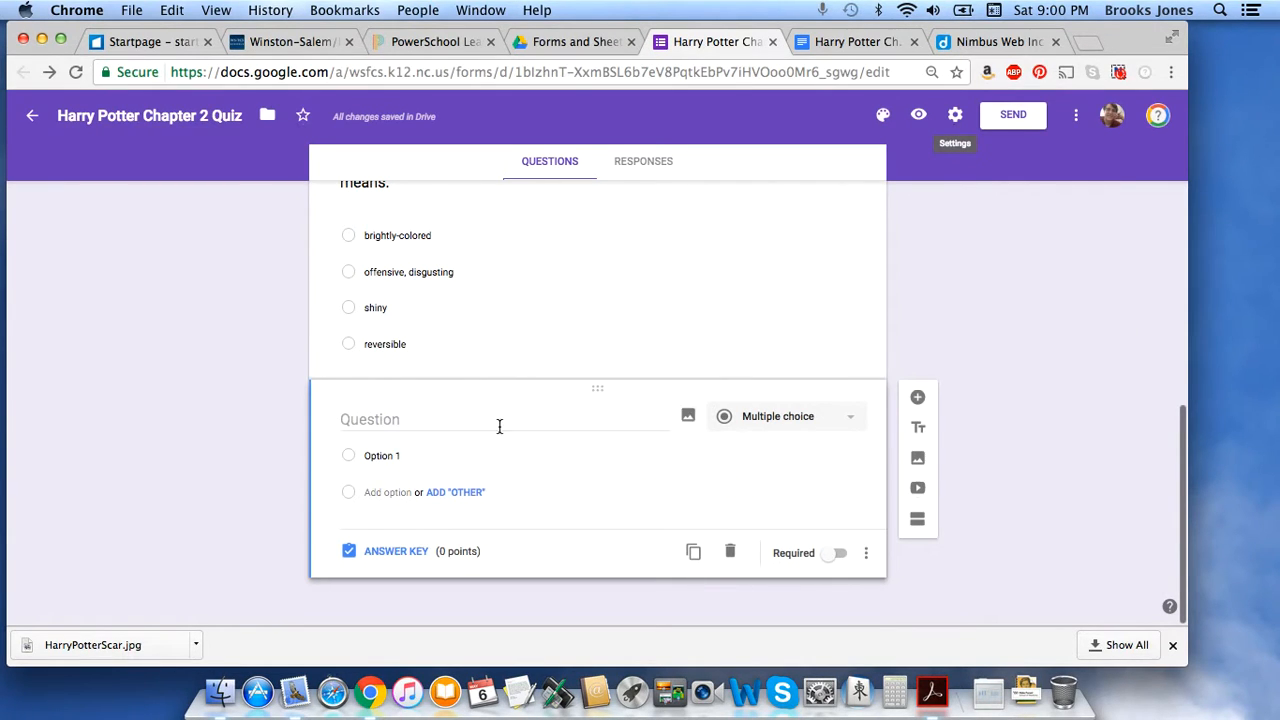
pyautogui.scroll(3, 549, 337)
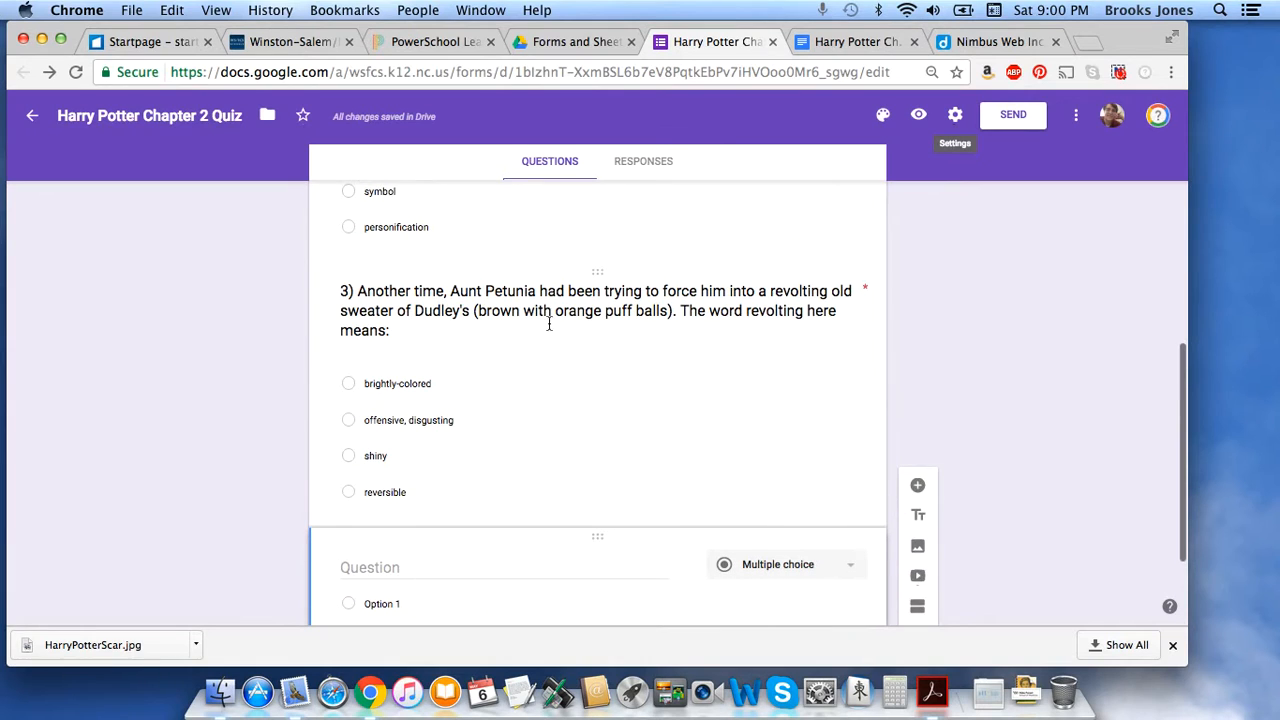
pyautogui.scroll(-3, 526, 403)
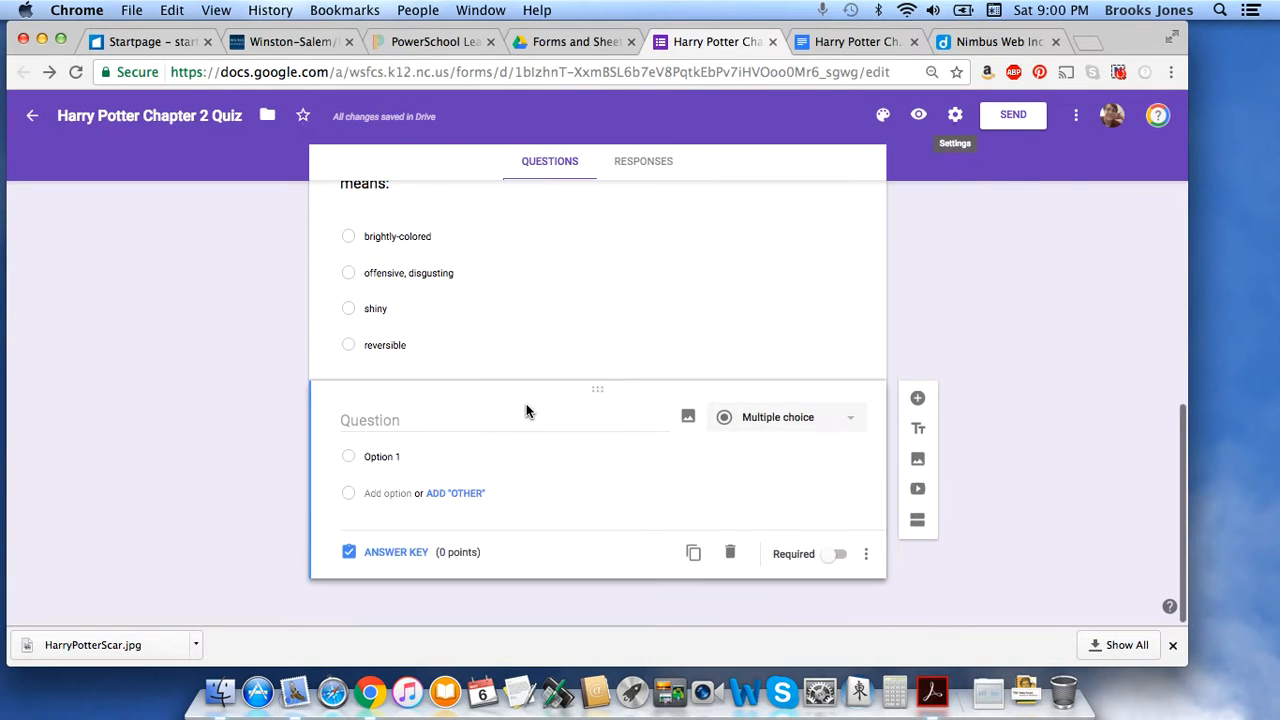
pyautogui.click(354, 420)
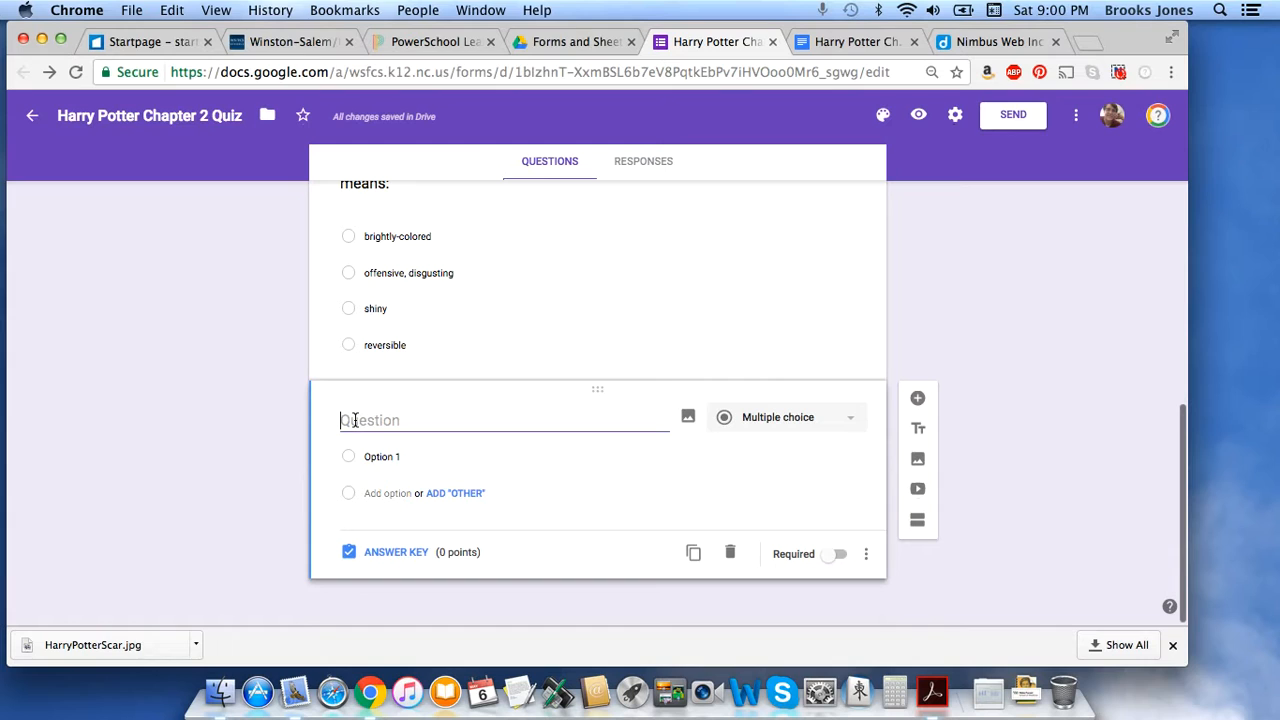
pyautogui.write('4)')
pyautogui.press('super+v')
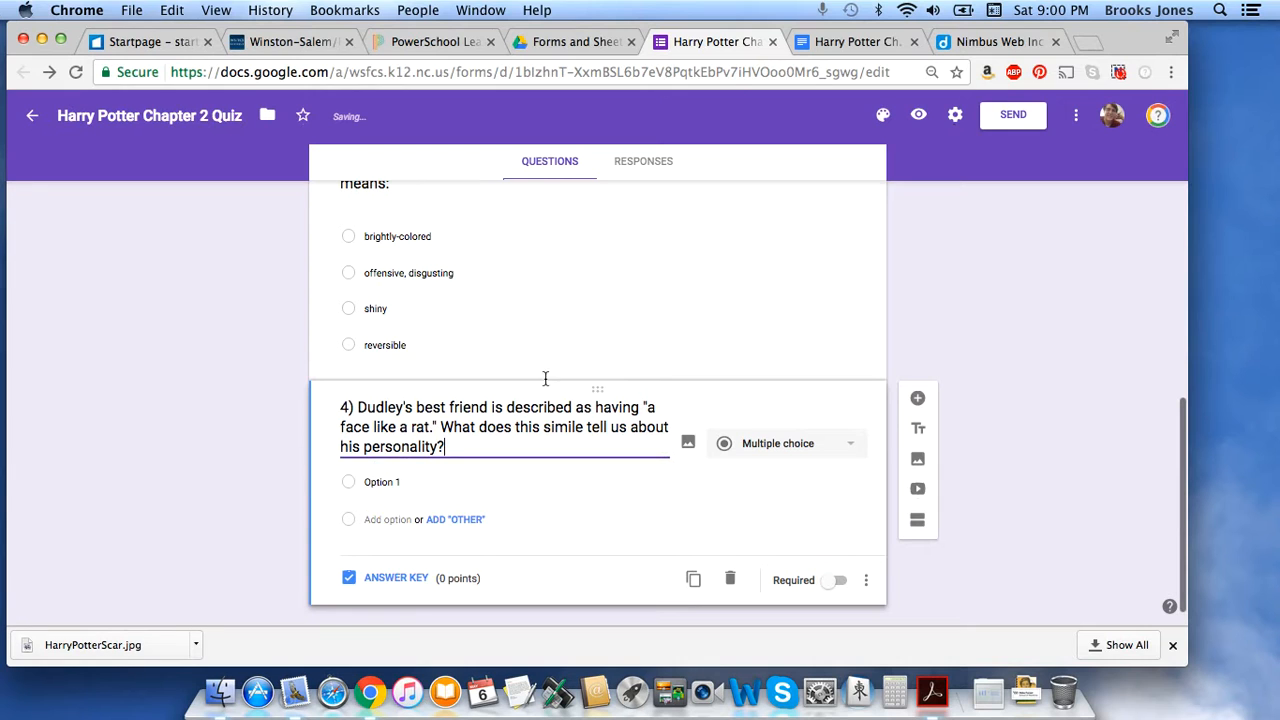
# Copy the answer "That he walks on all fours" from the quiz document into question 4 as its first option.
pyautogui.click(843, 41)
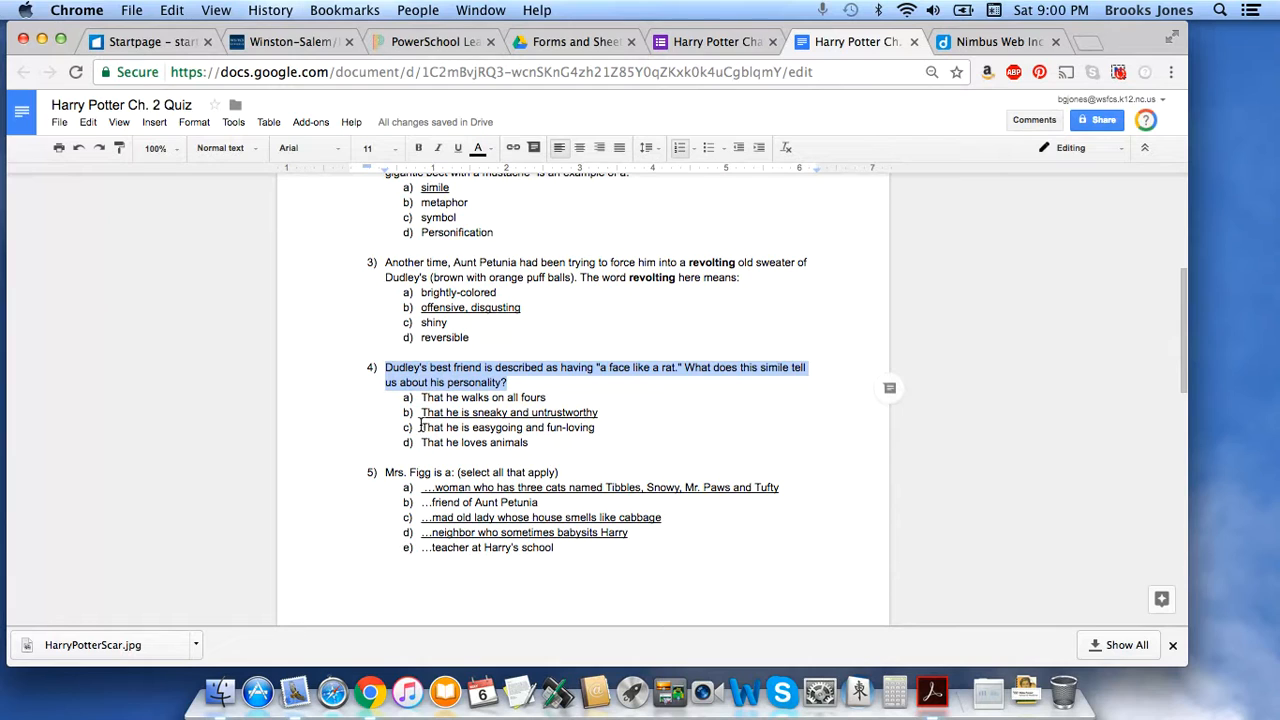
pyautogui.click(548, 399)
pyautogui.moveTo(548, 399); pyautogui.dragTo(422, 399)
pyautogui.press('super+c')
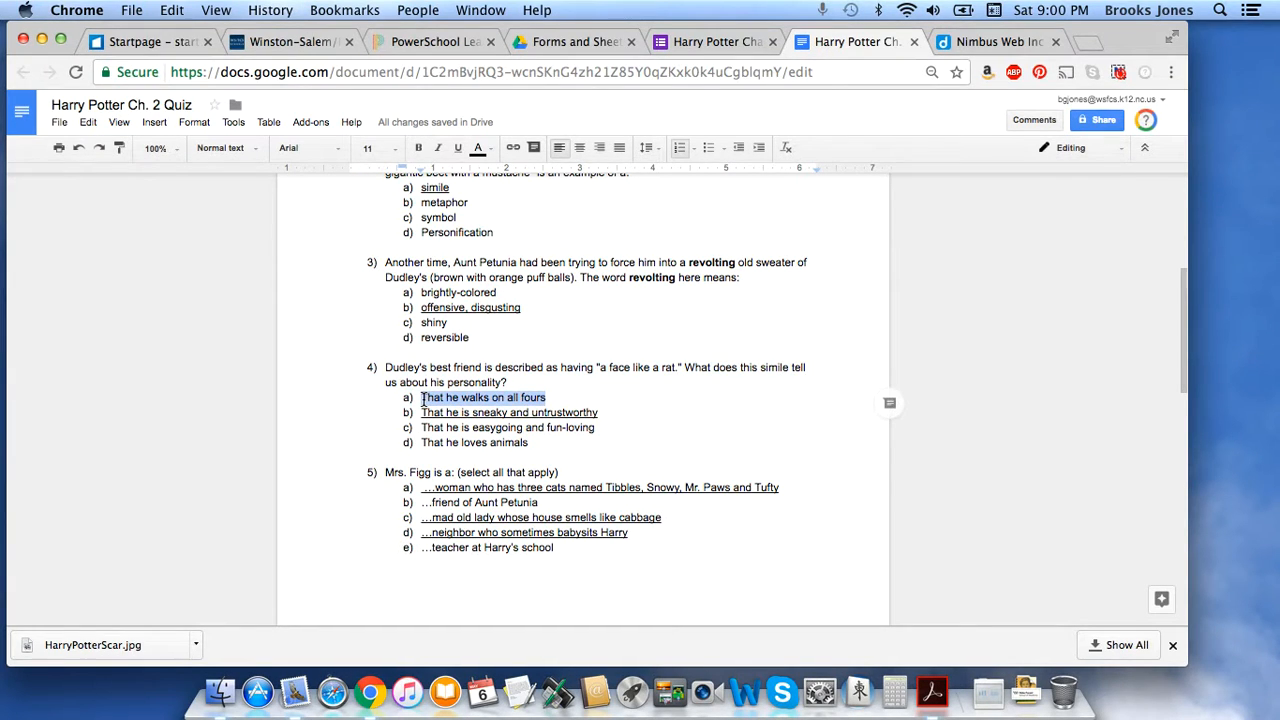
pyautogui.click(716, 41)
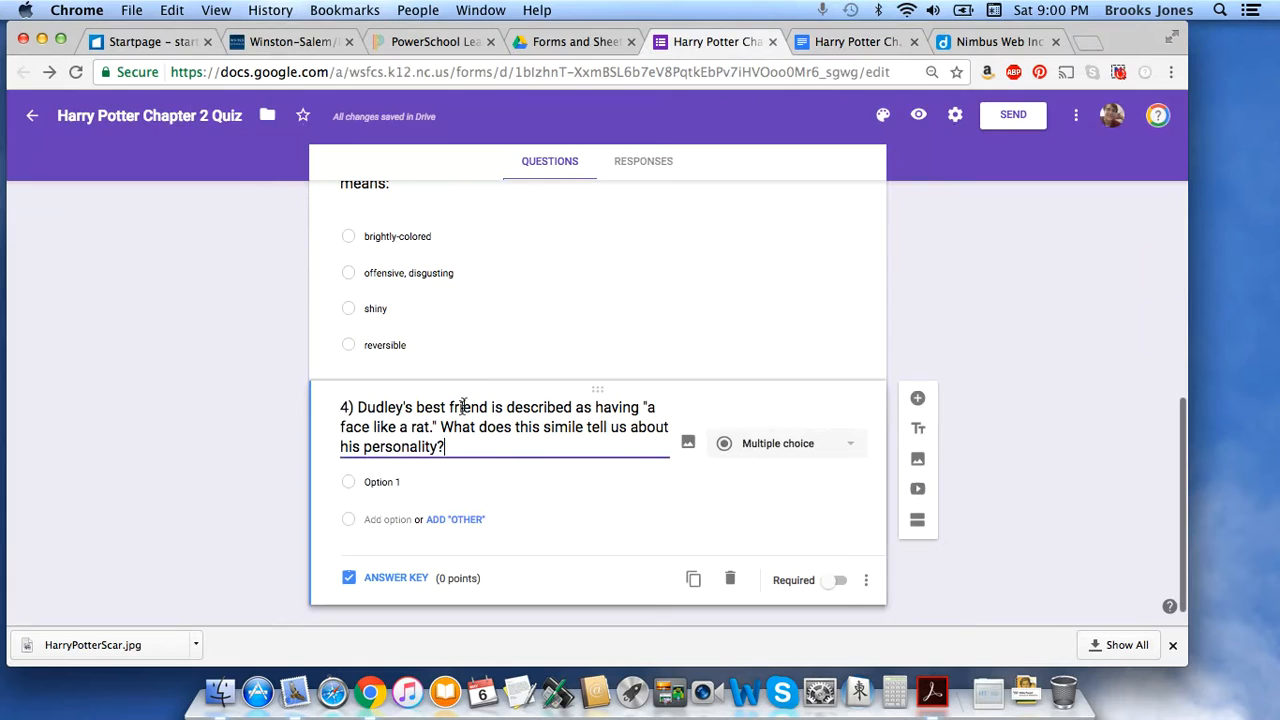
pyautogui.click(386, 483)
pyautogui.press('super+v')
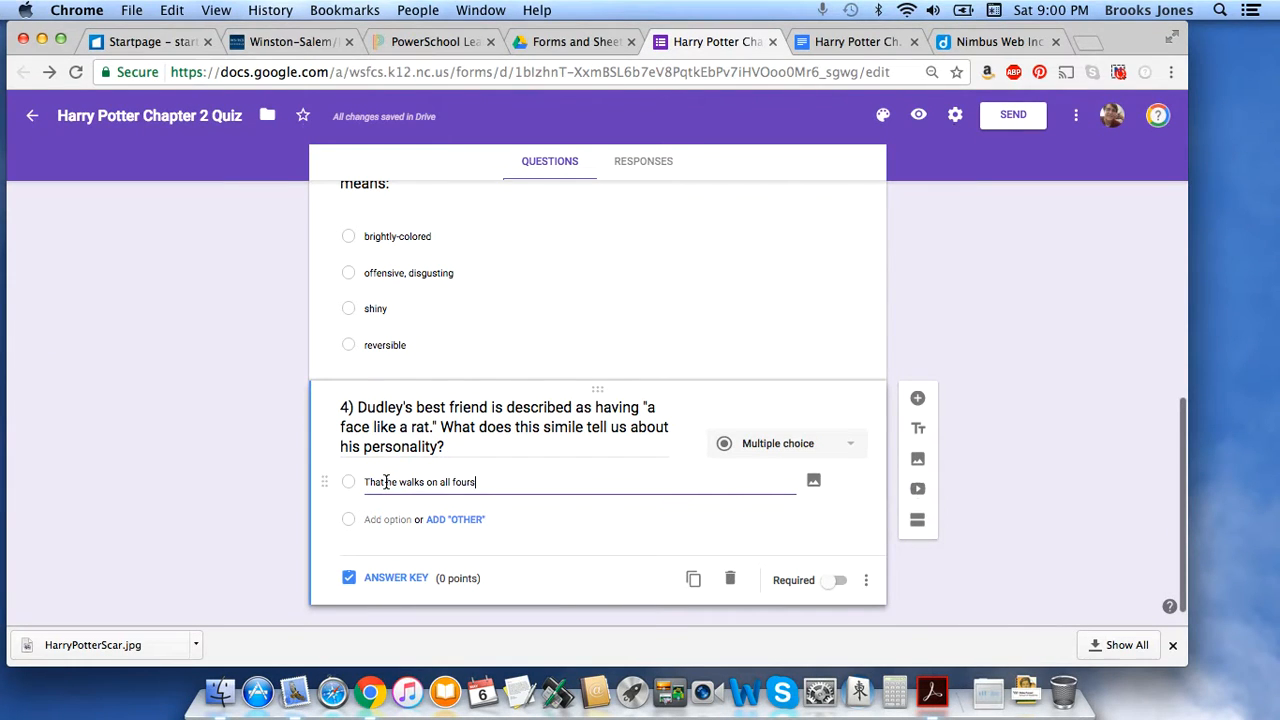
# Copy the answer "That he is sneaky and untrustworthy" from the quiz document into question 4 as its second option.
pyautogui.click(383, 519)
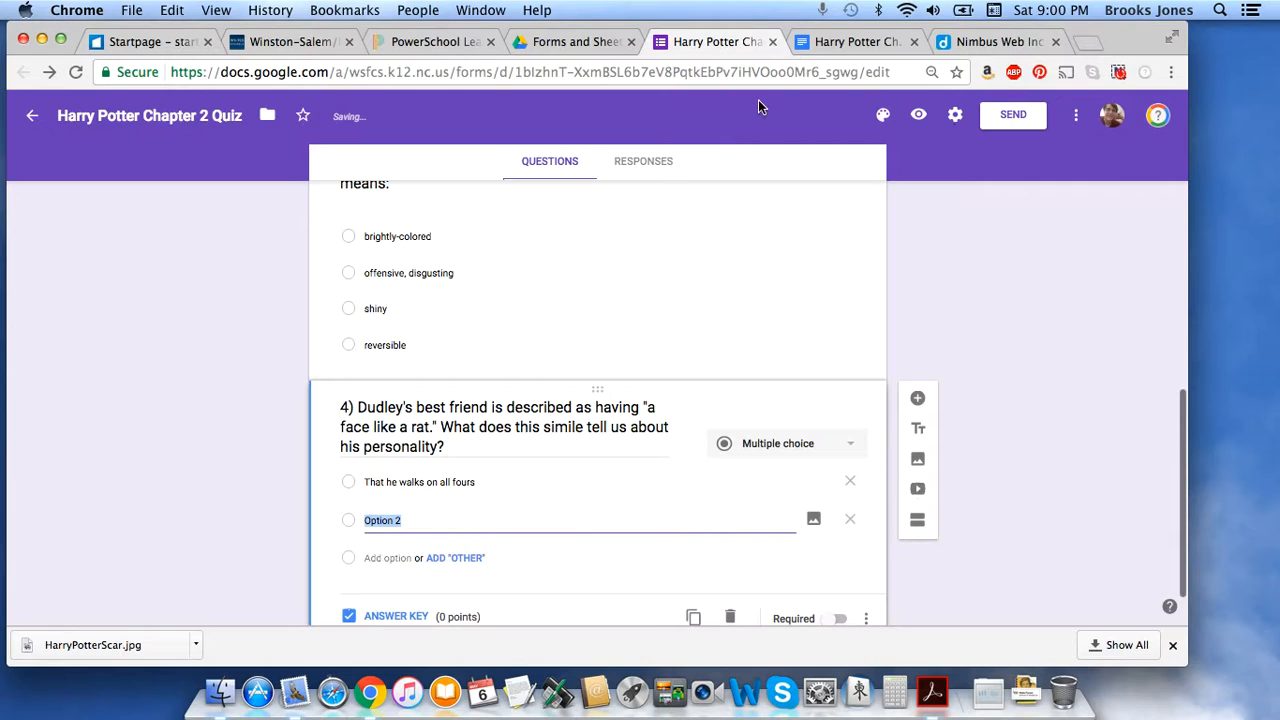
pyautogui.click(823, 49)
pyautogui.moveTo(600, 412); pyautogui.dragTo(421, 418)
pyautogui.press('super+c')
pyautogui.press('cmd+u')
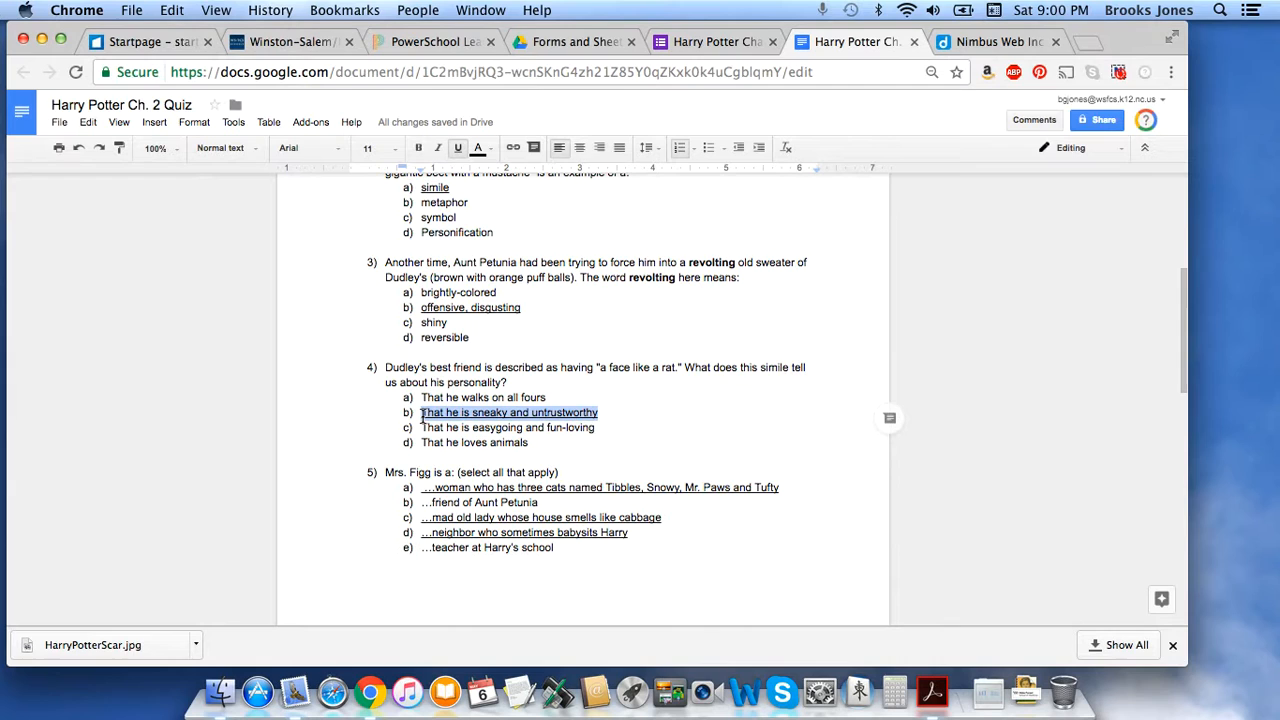
pyautogui.click(724, 41)
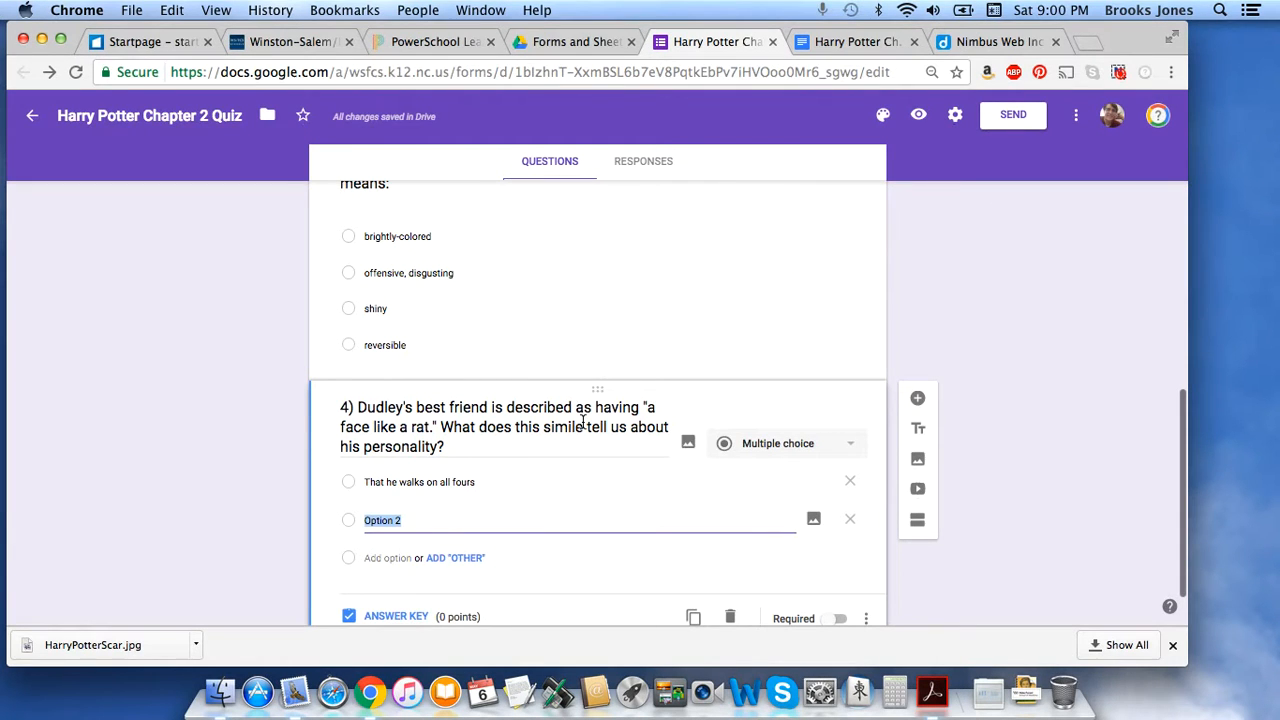
pyautogui.press('super+v')
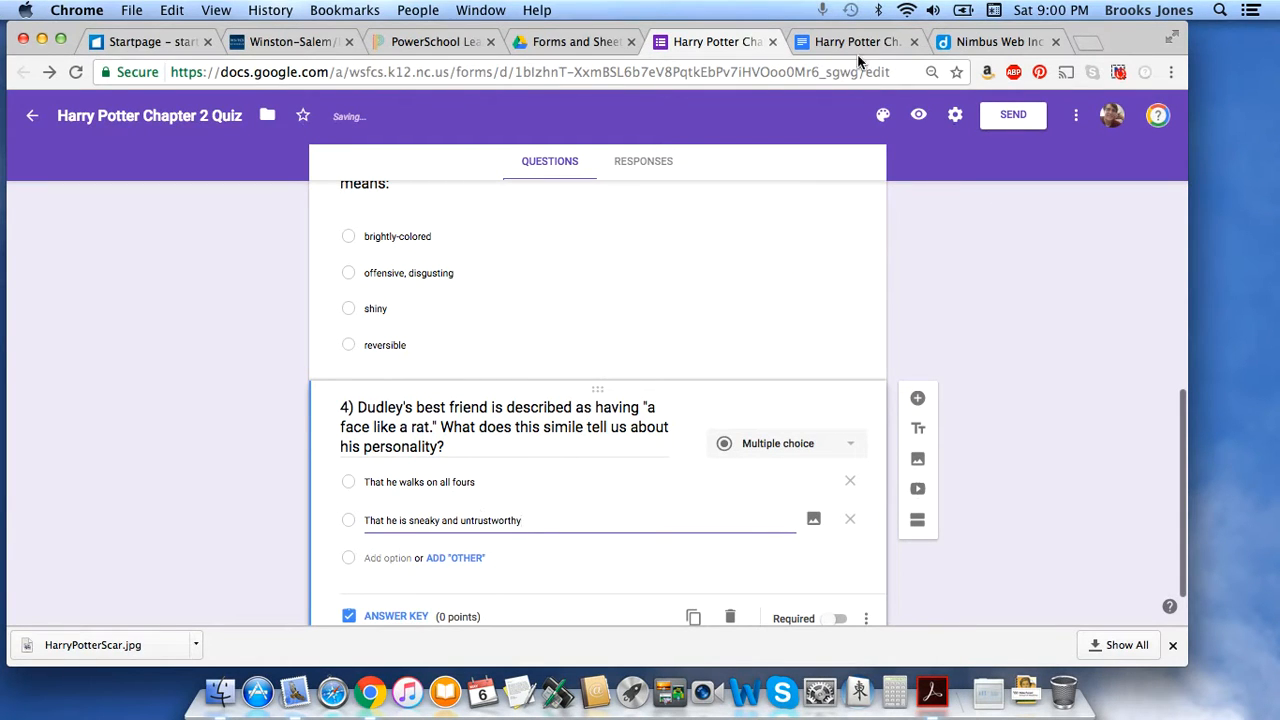
# Copy the answer "That he is easygoing and fun-loving" from the quiz document into question 4 as its third option.
pyautogui.click(860, 42)
pyautogui.moveTo(598, 427); pyautogui.dragTo(422, 427)
pyautogui.press('super+c')
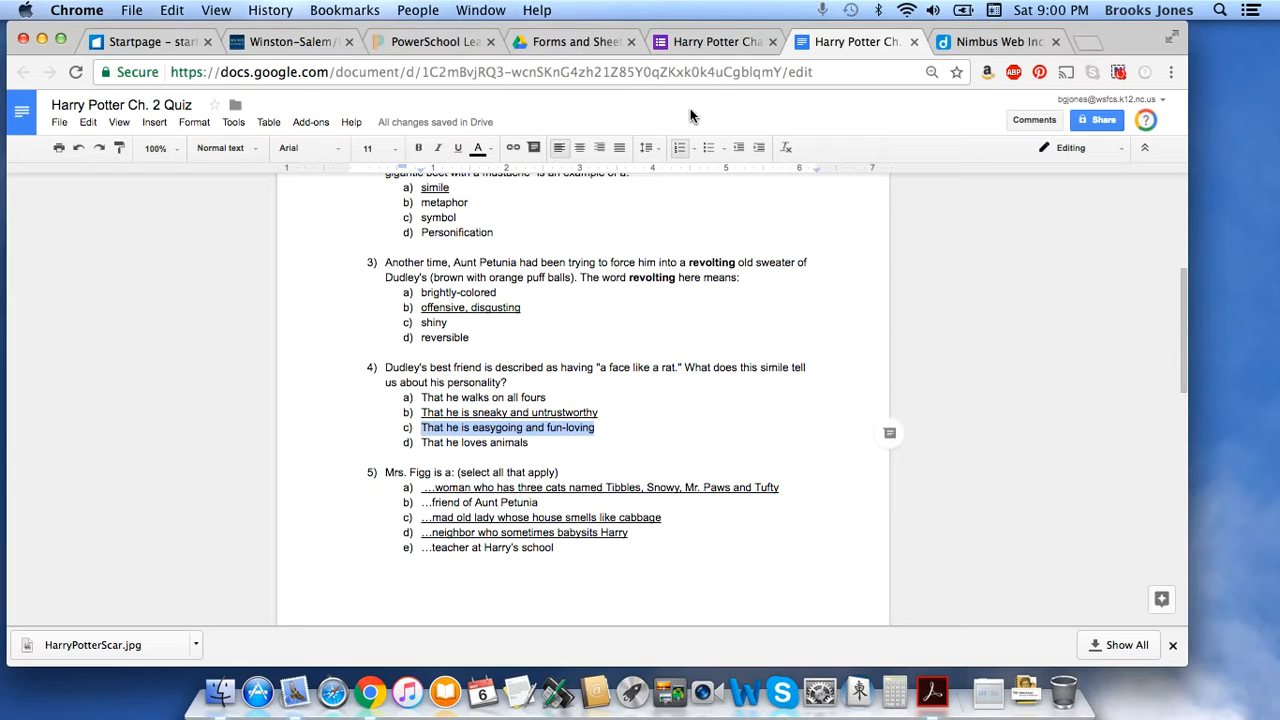
pyautogui.click(705, 42)
pyautogui.click(396, 558)
pyautogui.press('super+v')
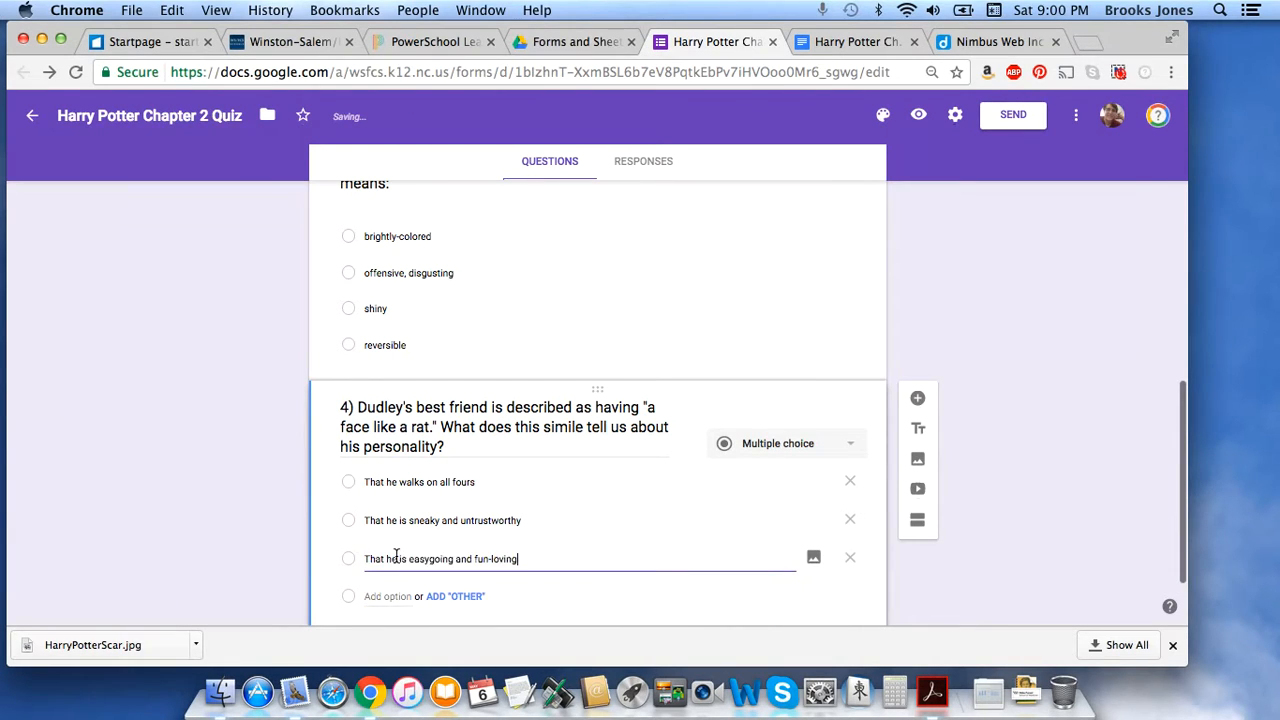
# Copy the answer "That he loves animals" from the quiz document into question 4 as its fourth option.
pyautogui.click(843, 44)
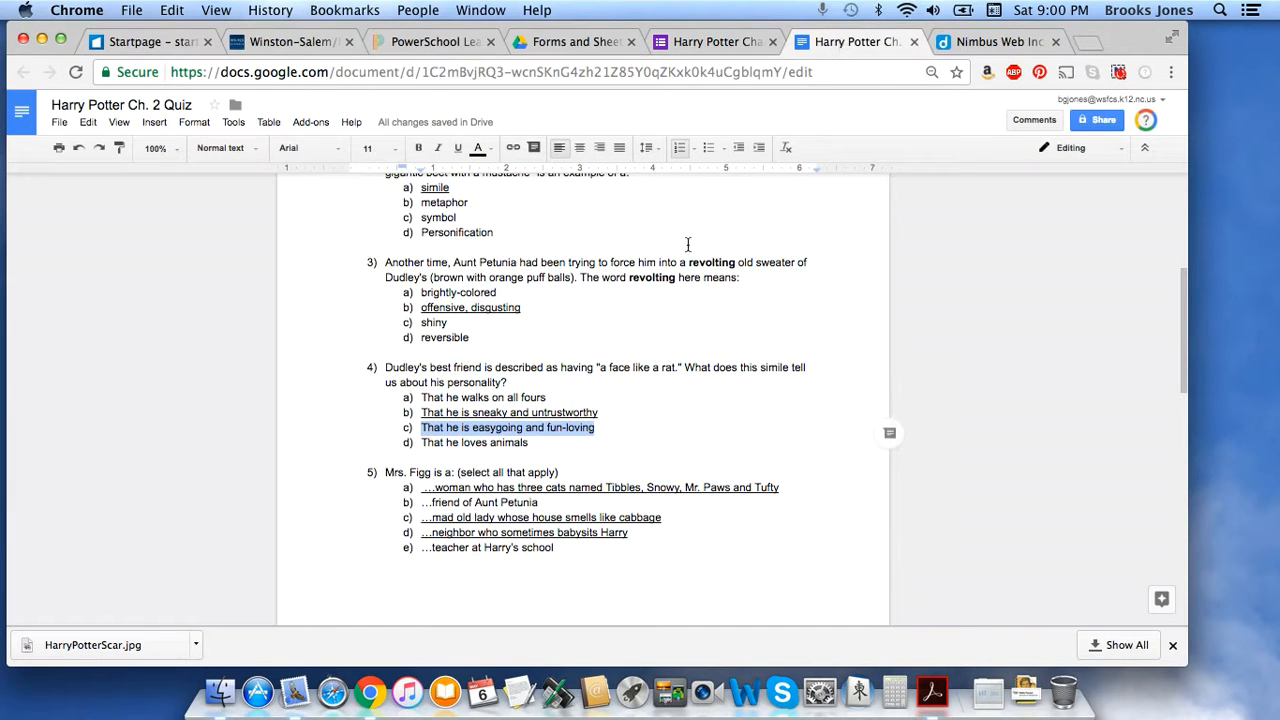
pyautogui.moveTo(529, 443); pyautogui.dragTo(421, 442)
pyautogui.hotkey('ctrl', 'c')
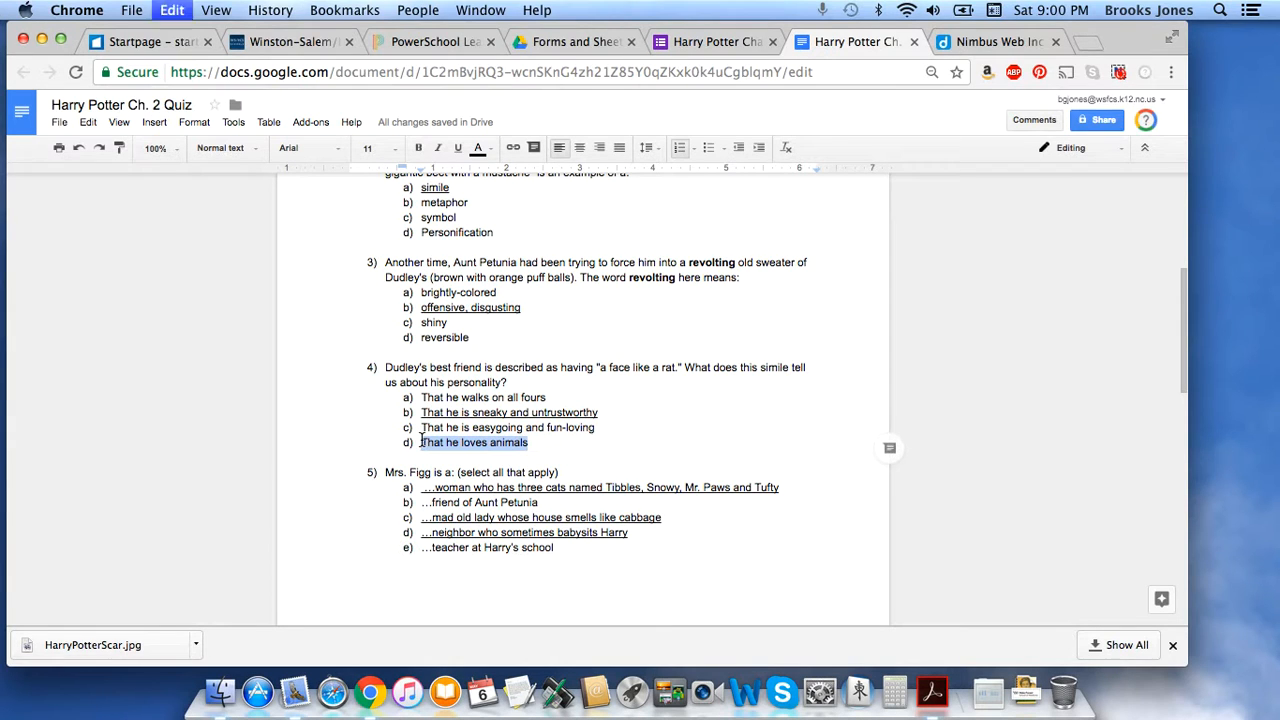
pyautogui.click(740, 44)
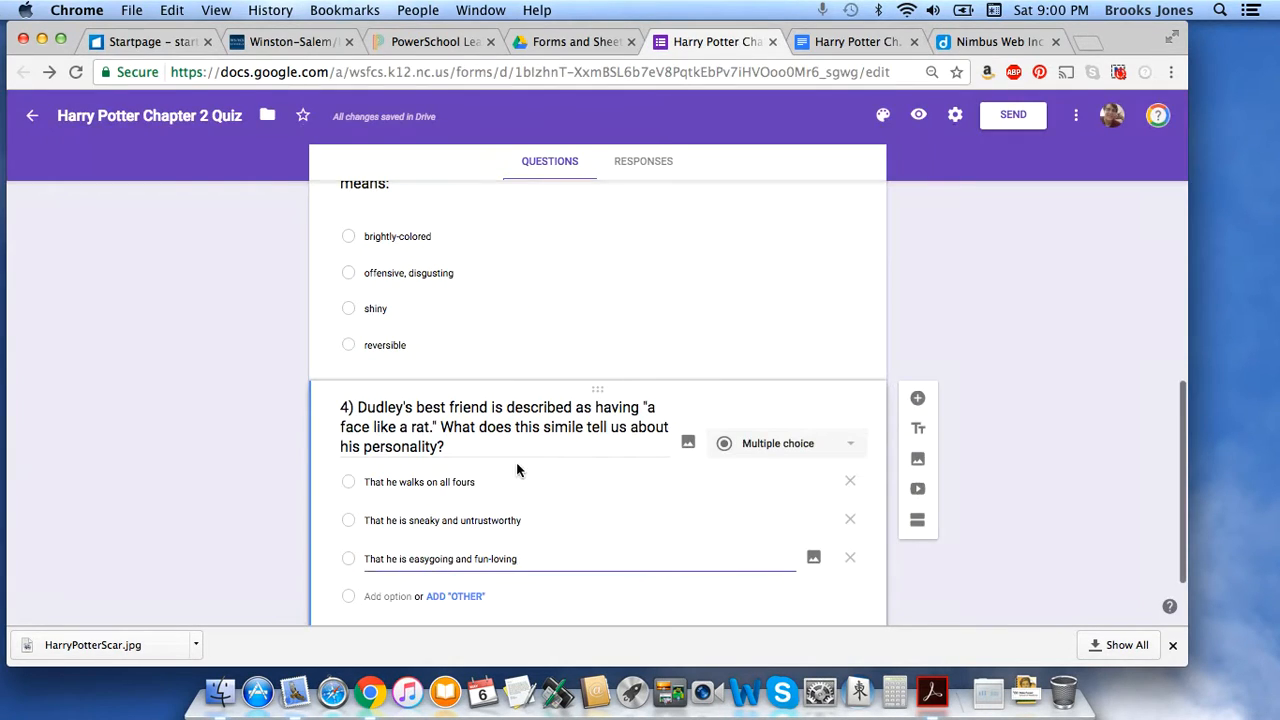
pyautogui.click(386, 596)
pyautogui.hotkey('ctrl', 'v')
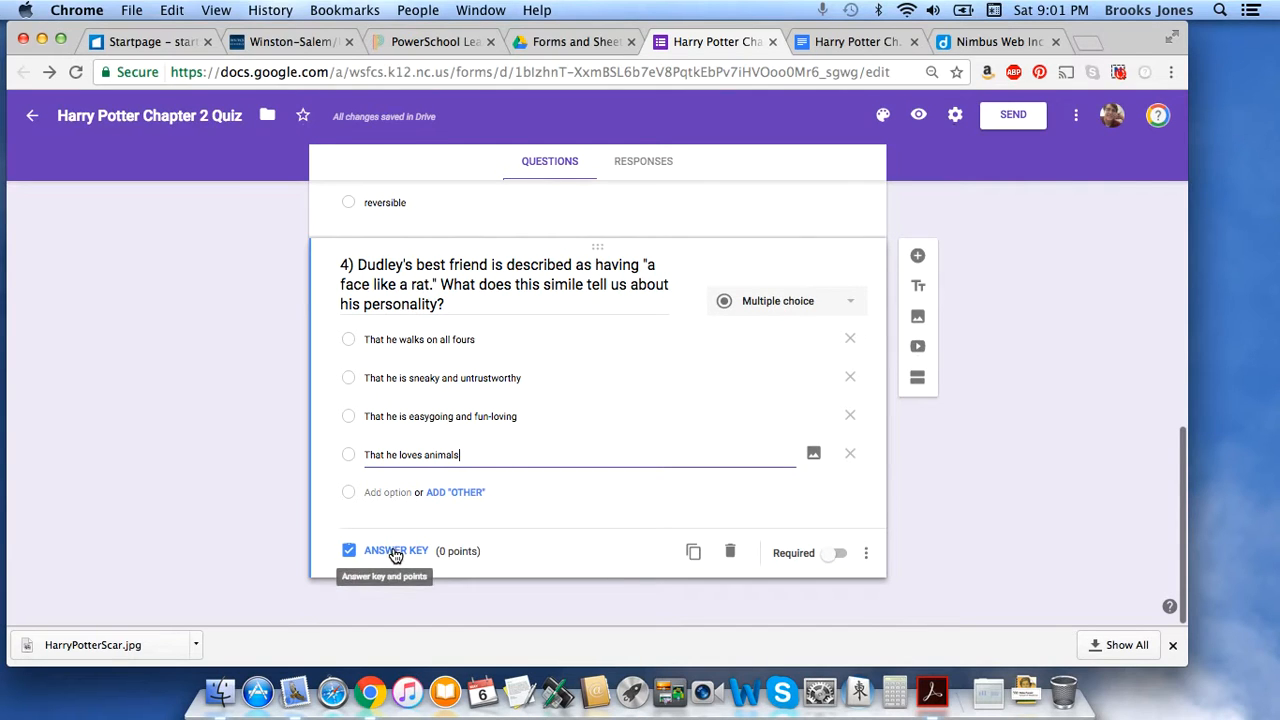
# Make question 4 about Dudley's best friend a required question.
pyautogui.scroll(3, 706, 485)
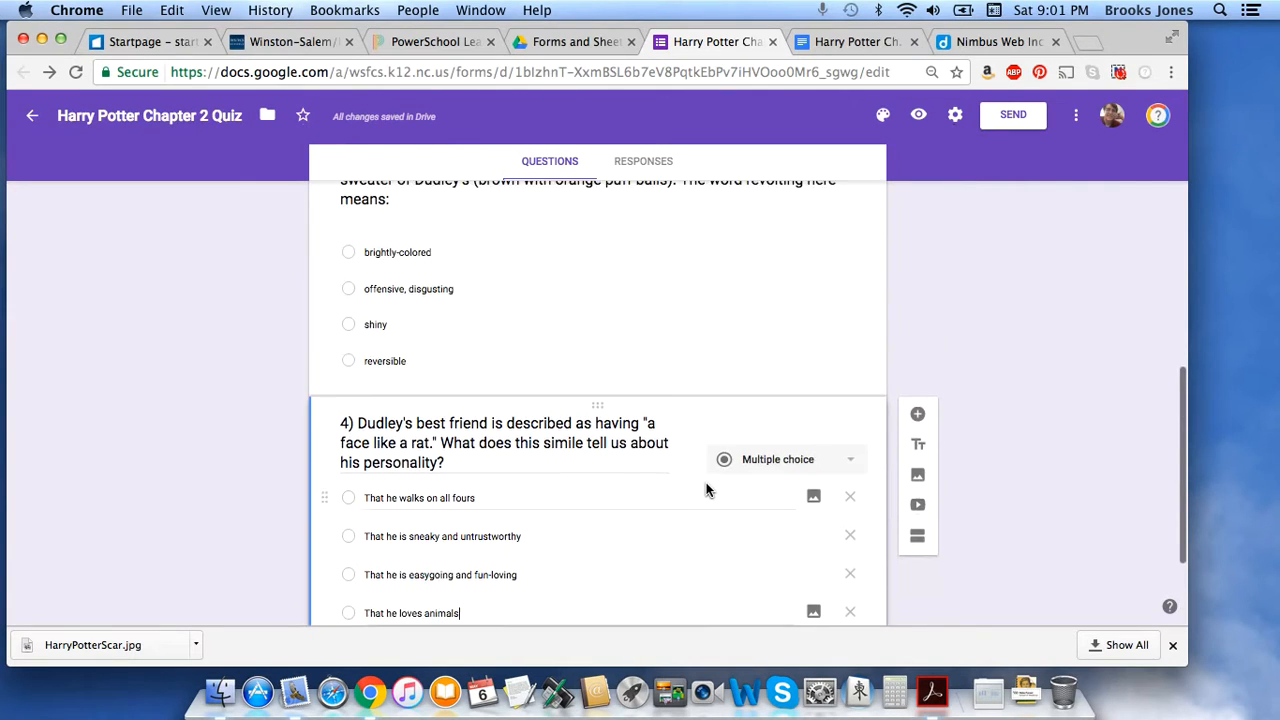
pyautogui.scroll(-3, 706, 482)
pyautogui.click(836, 555)
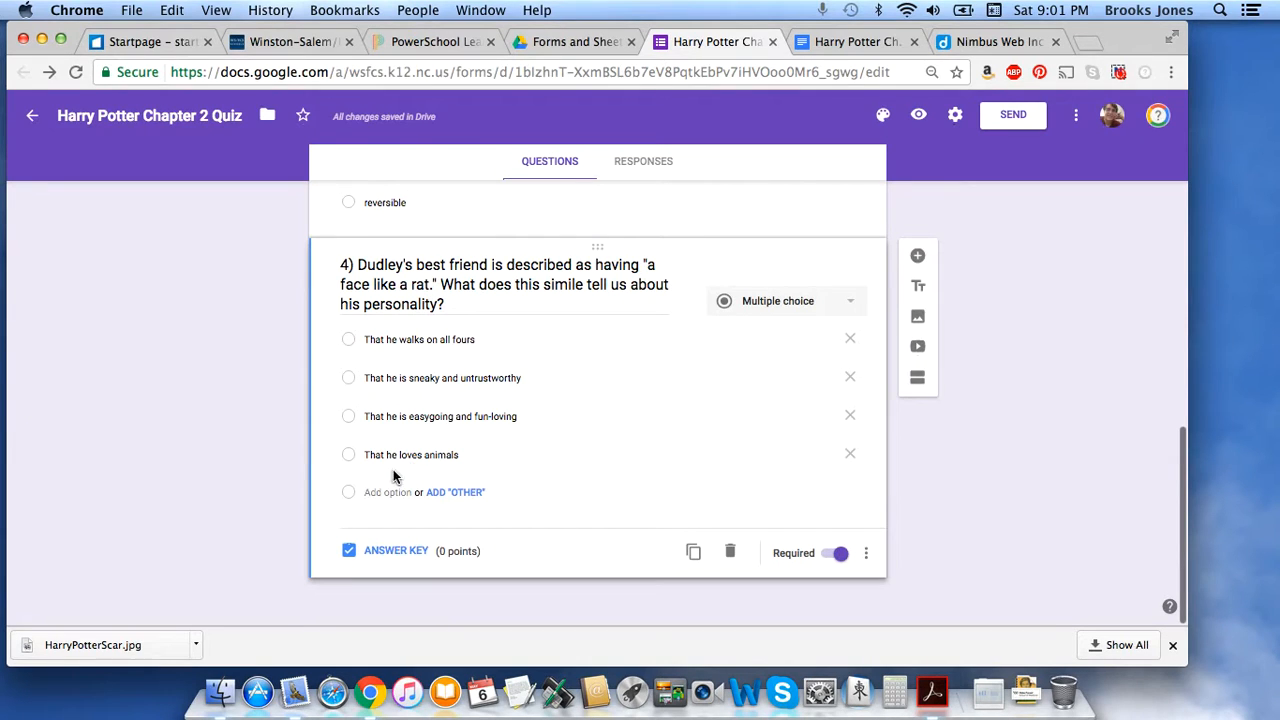
# In question 4's answer key, mark "That he is sneaky and untrustworthy" as correct, worth 12 points, and return to editing the question.
pyautogui.click(398, 555)
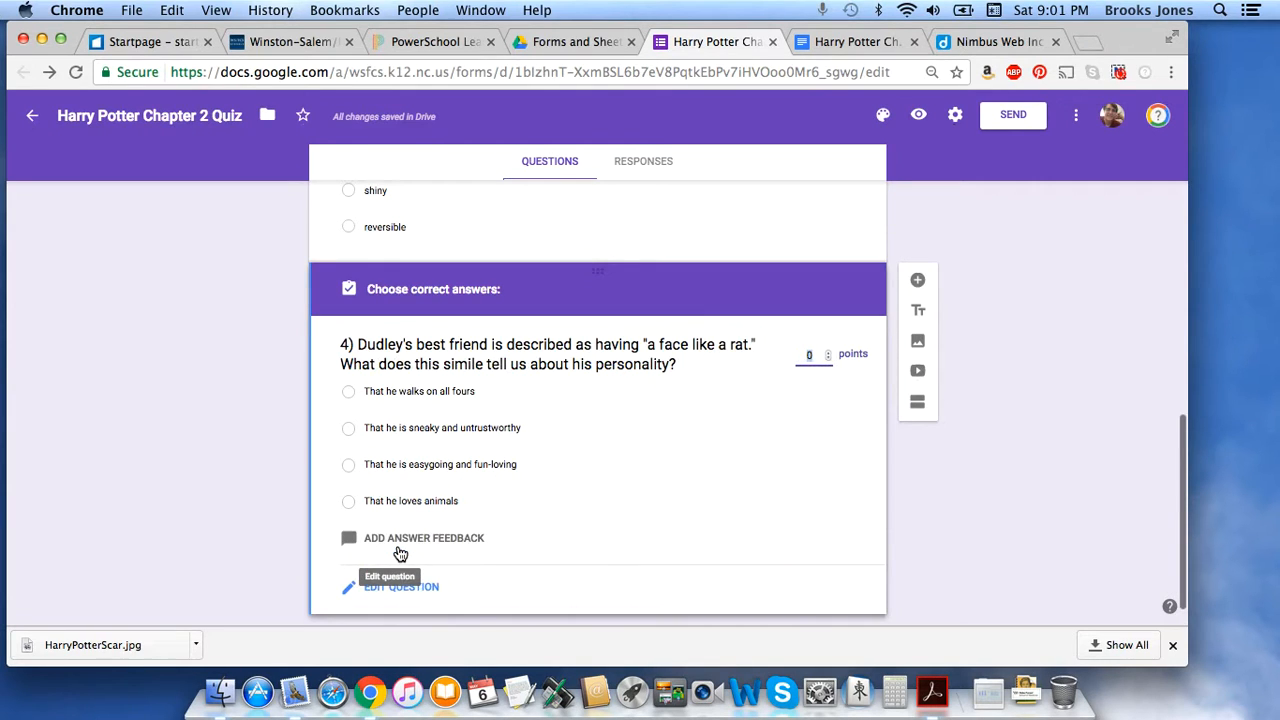
pyautogui.click(346, 431)
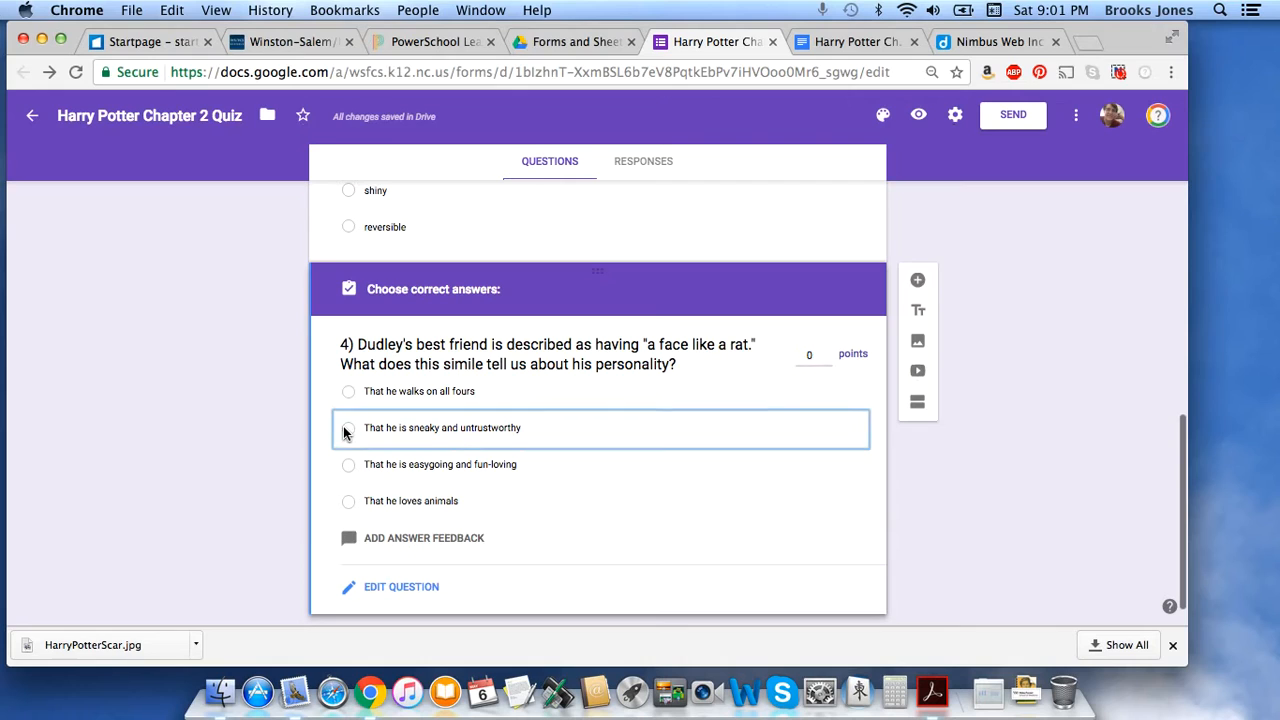
pyautogui.click(346, 431)
pyautogui.click(813, 356)
pyautogui.write('12')
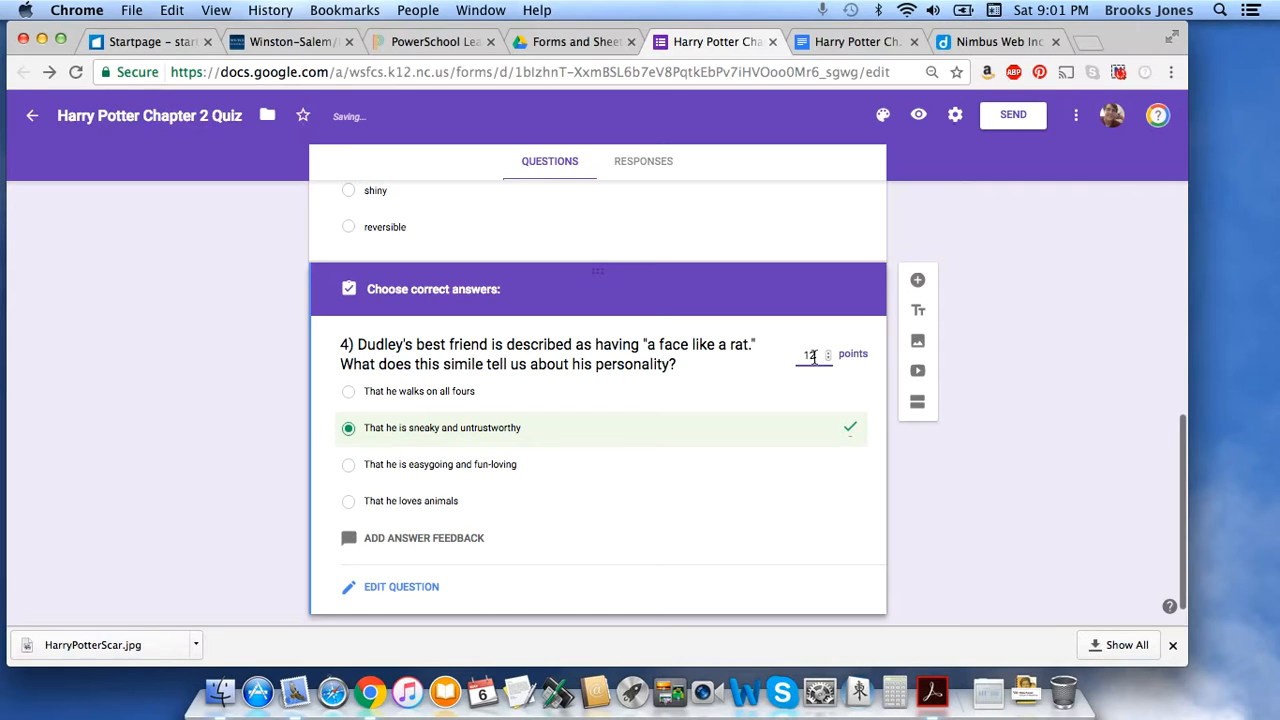
pyautogui.click(390, 588)
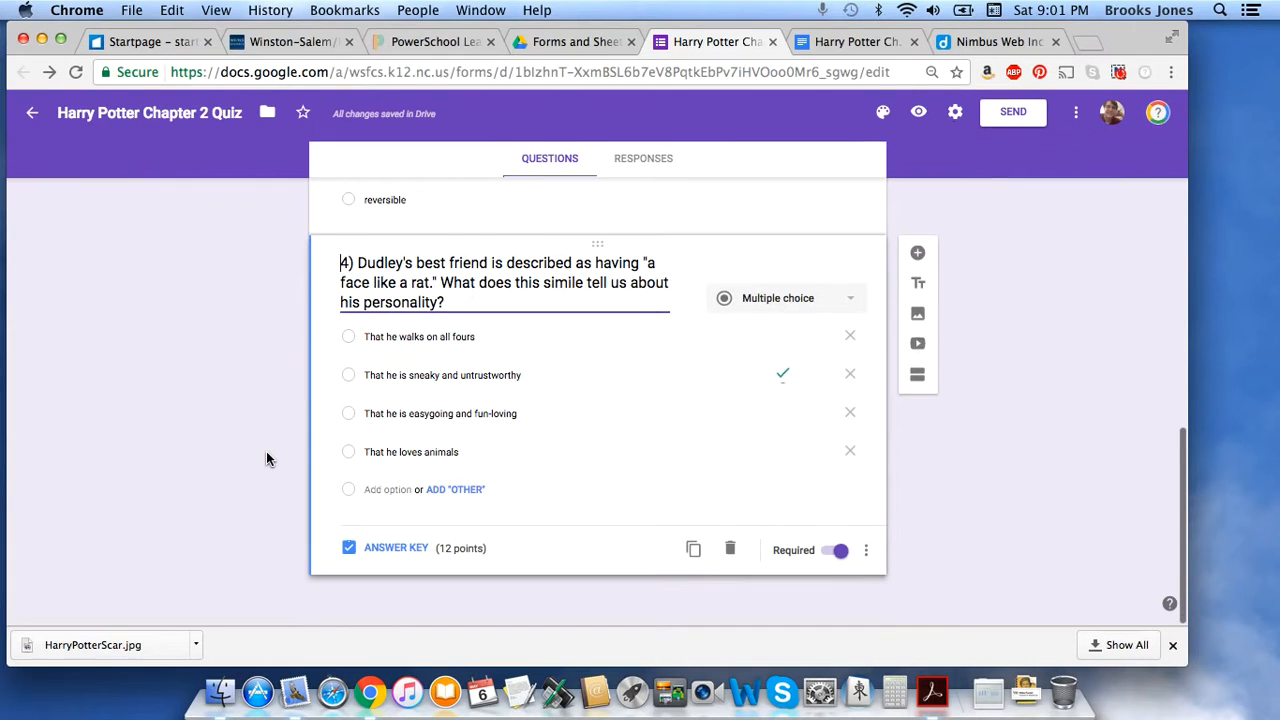
# Insert the image HarryPotterScar.jpg from the Forms and Sheets folder in Drive into question 1 about Harry's scar.
pyautogui.moveTo(690, 303)
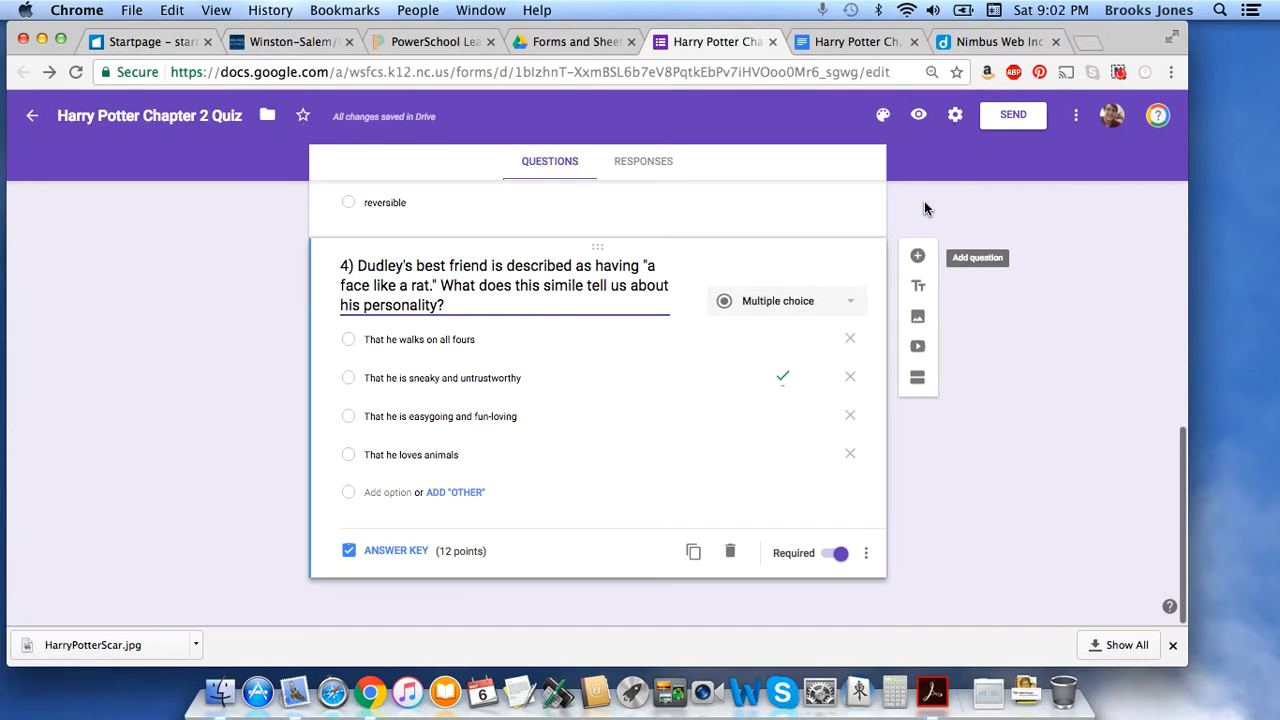
pyautogui.scroll(2, 966, 210)
pyautogui.scroll(15, 966, 210)
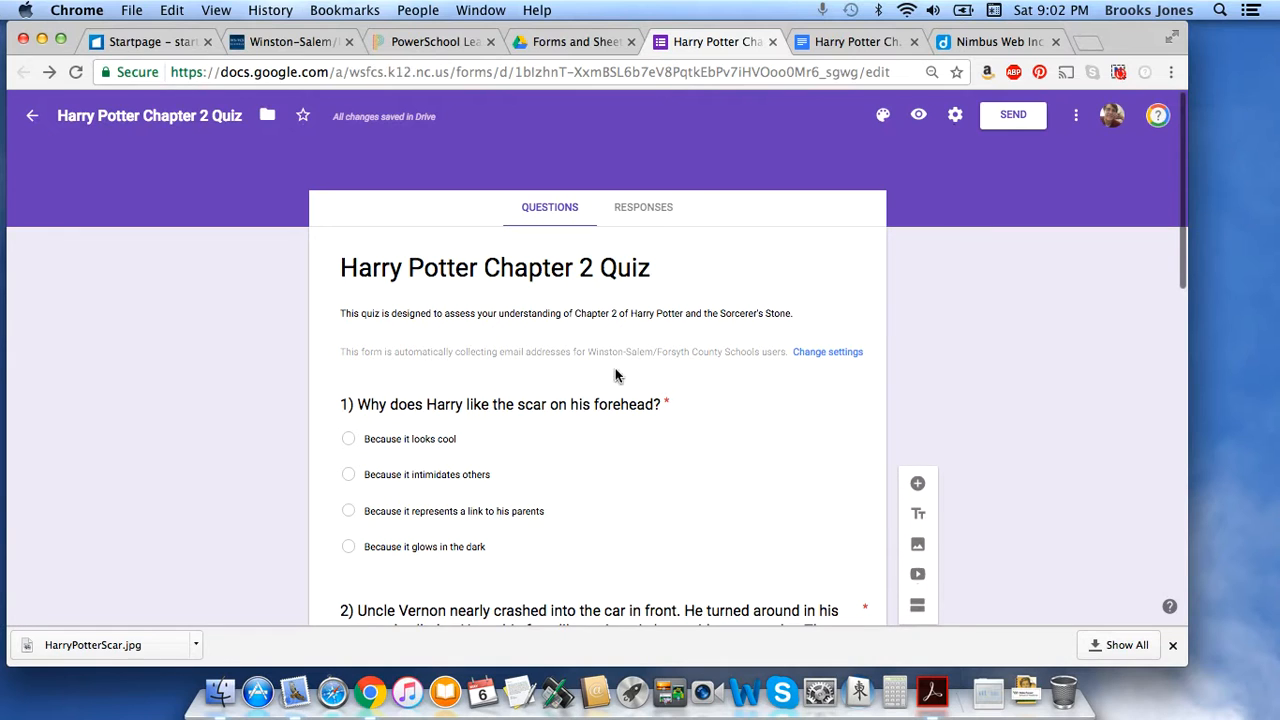
pyautogui.scroll(-3, 604, 421)
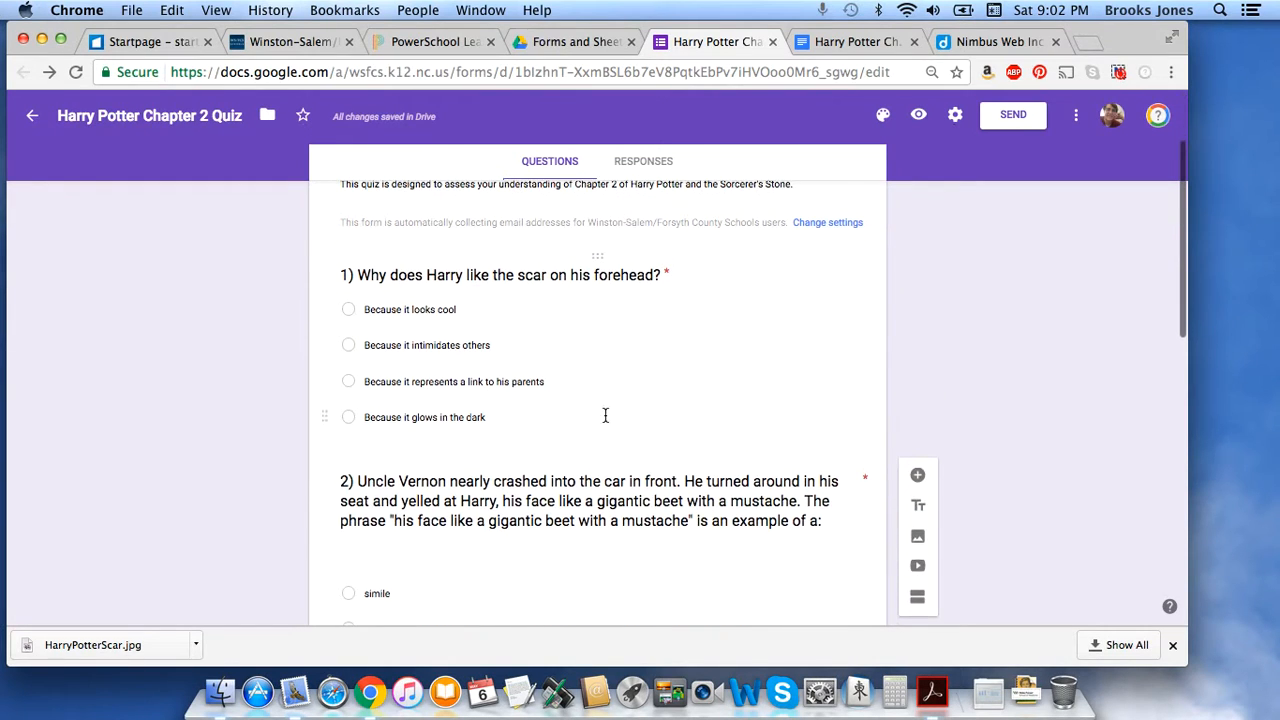
pyautogui.click(660, 276)
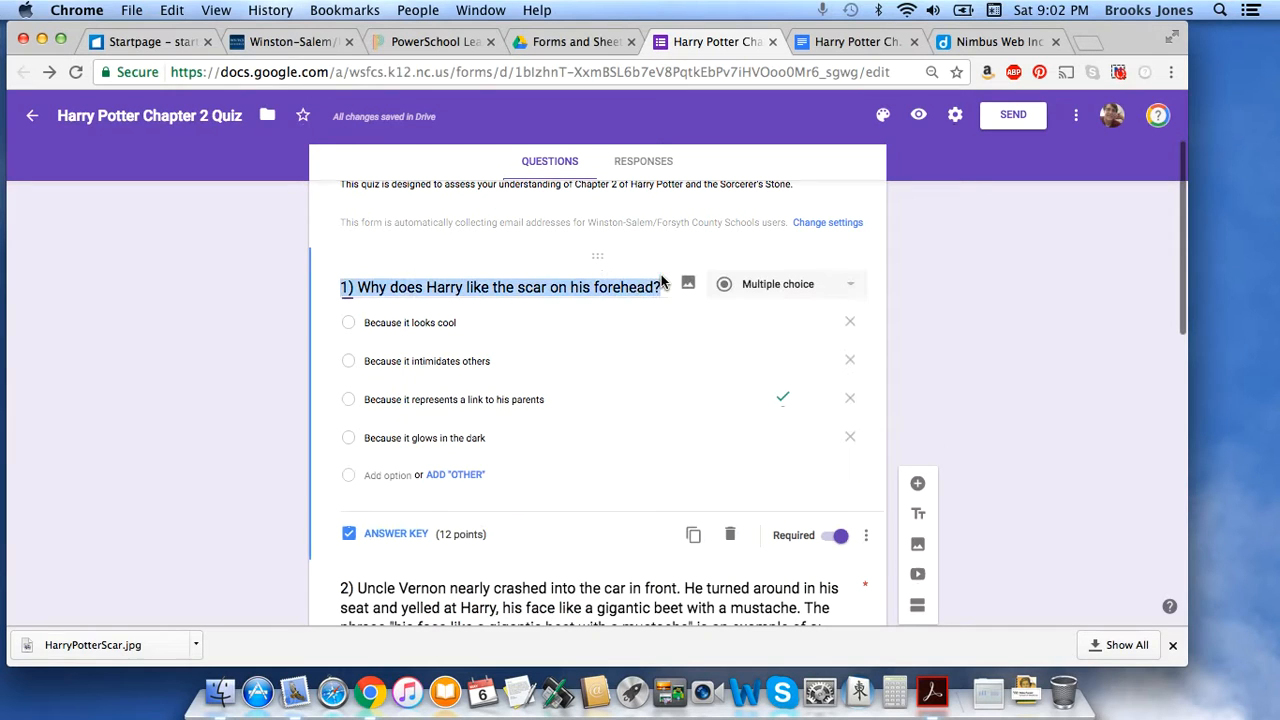
pyautogui.click(603, 287)
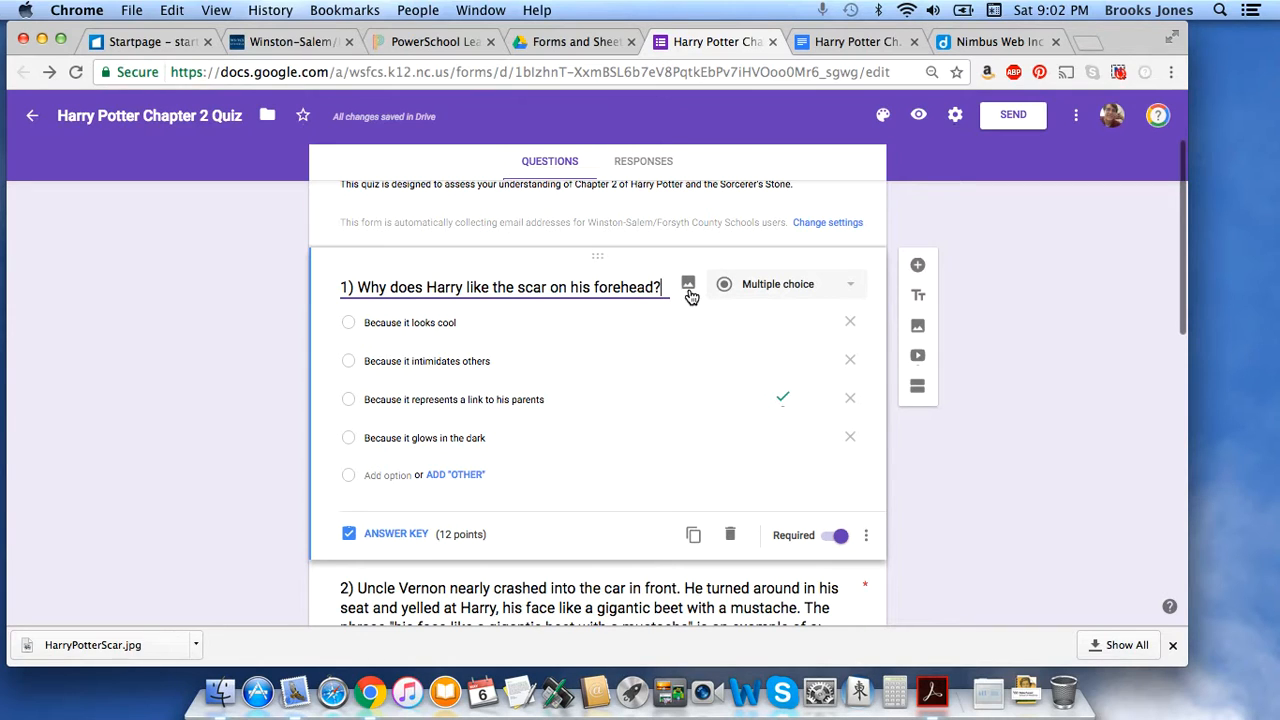
pyautogui.click(688, 287)
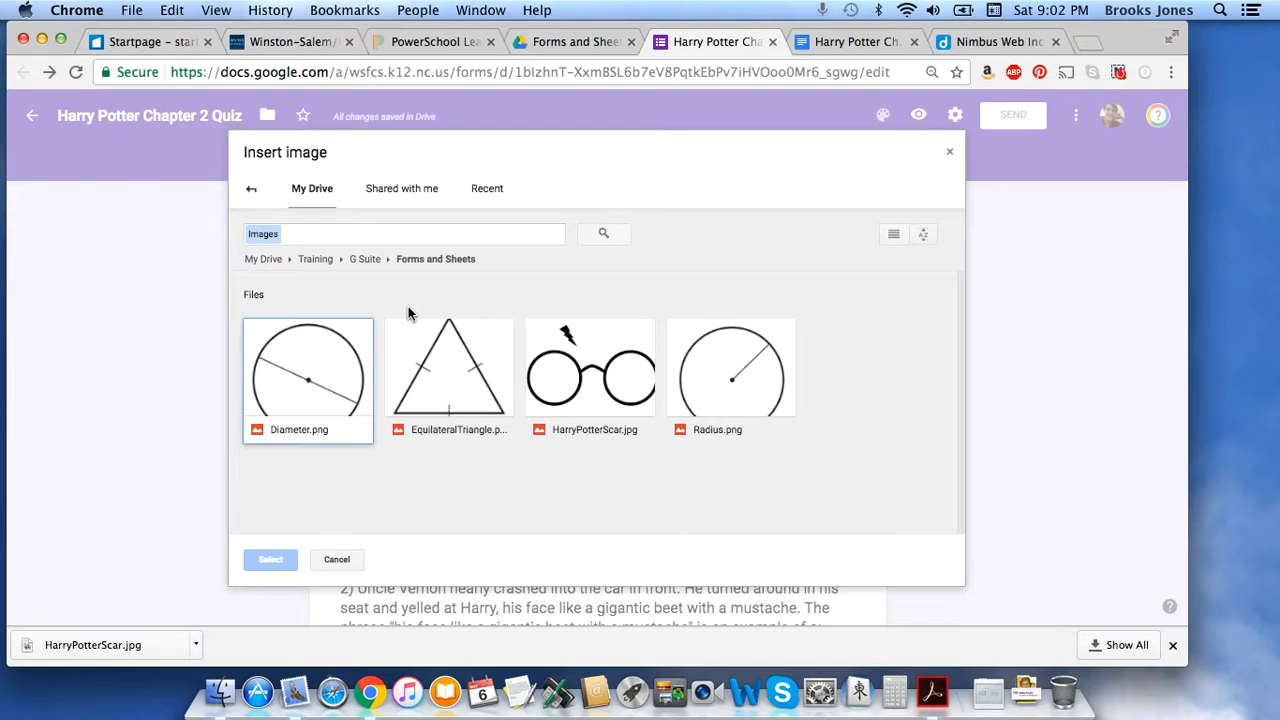
pyautogui.click(590, 376)
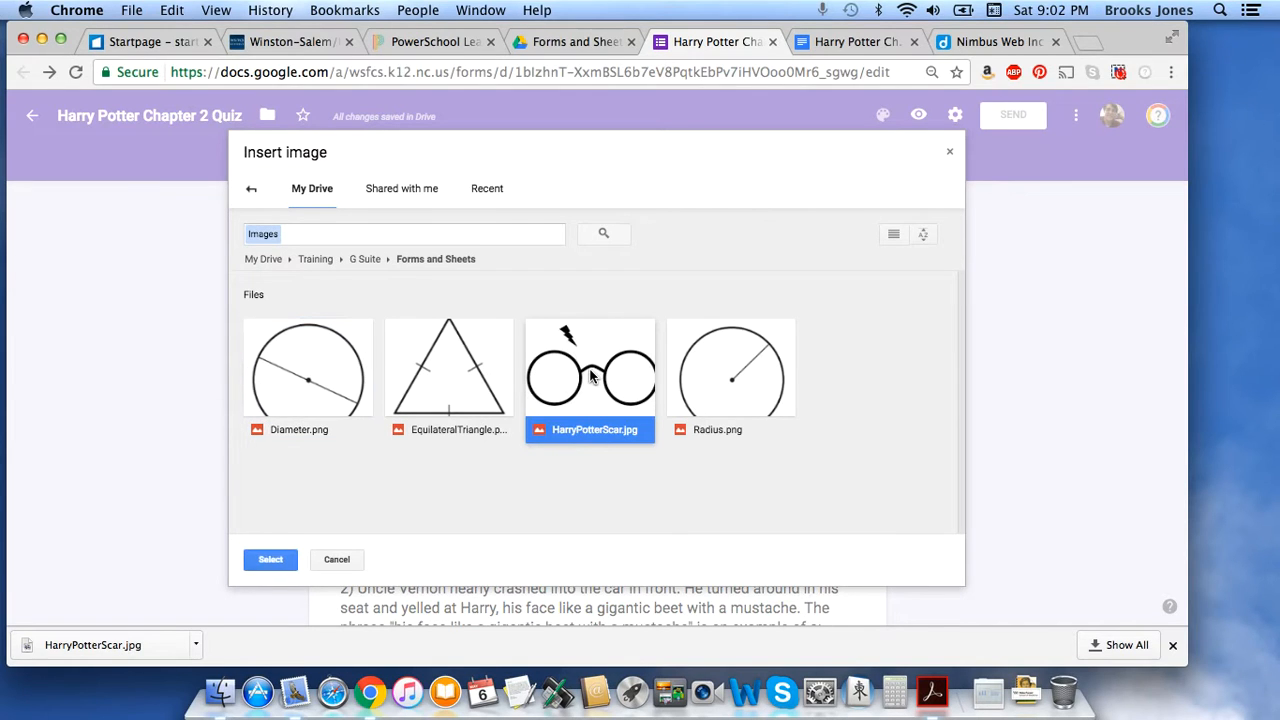
pyautogui.click(268, 560)
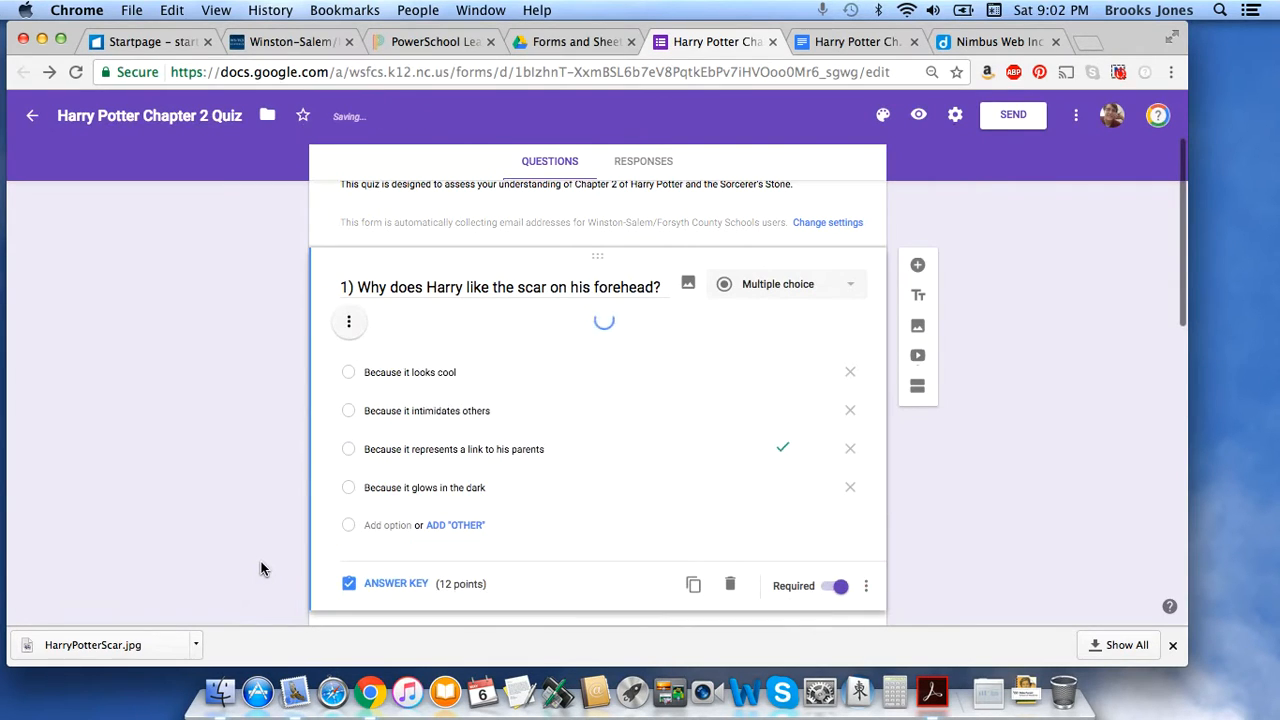
# Shrink the glasses-and-scar image in question 1 to about half its width and deselect it.
pyautogui.scroll(-2, 531, 466)
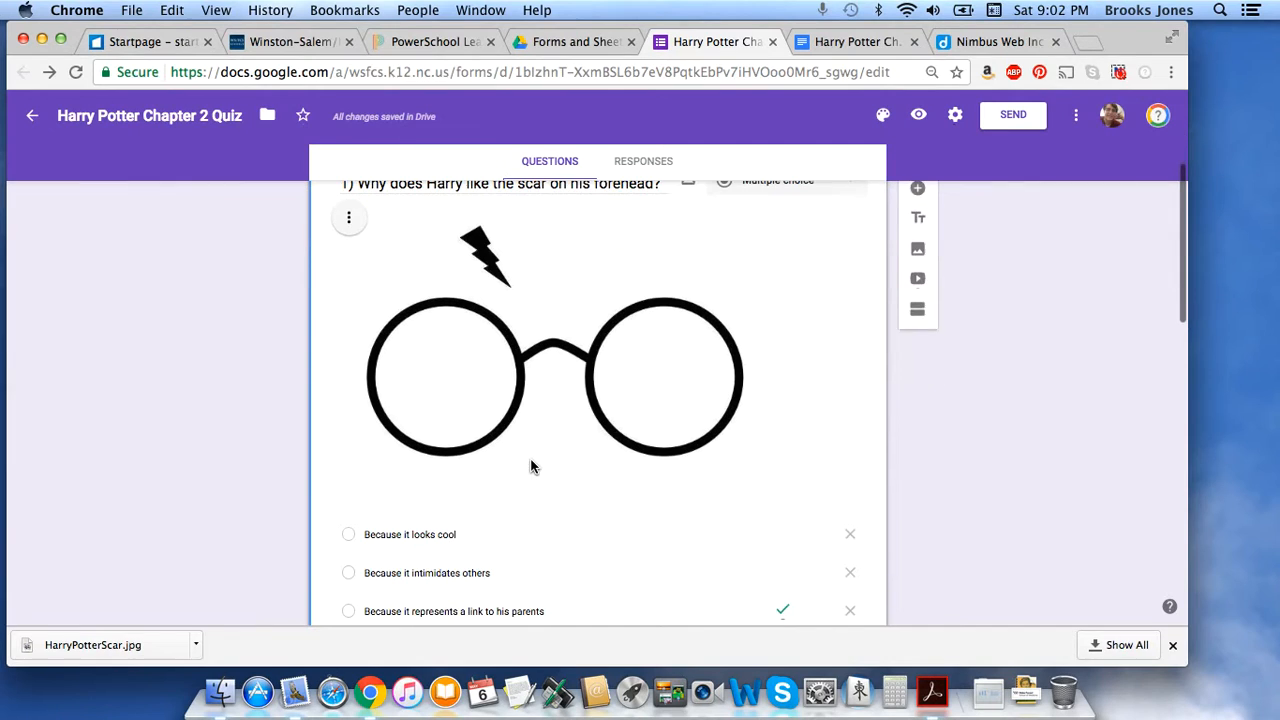
pyautogui.click(579, 406)
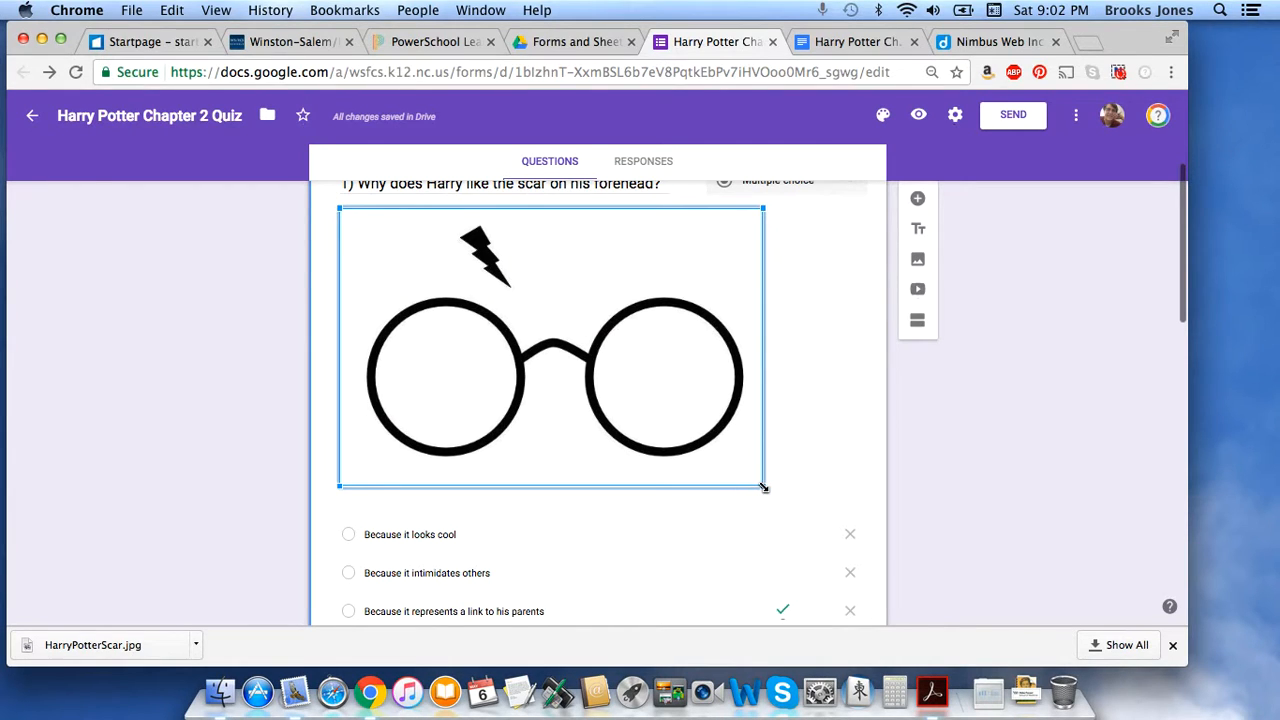
pyautogui.moveTo(764, 487); pyautogui.dragTo(547, 330)
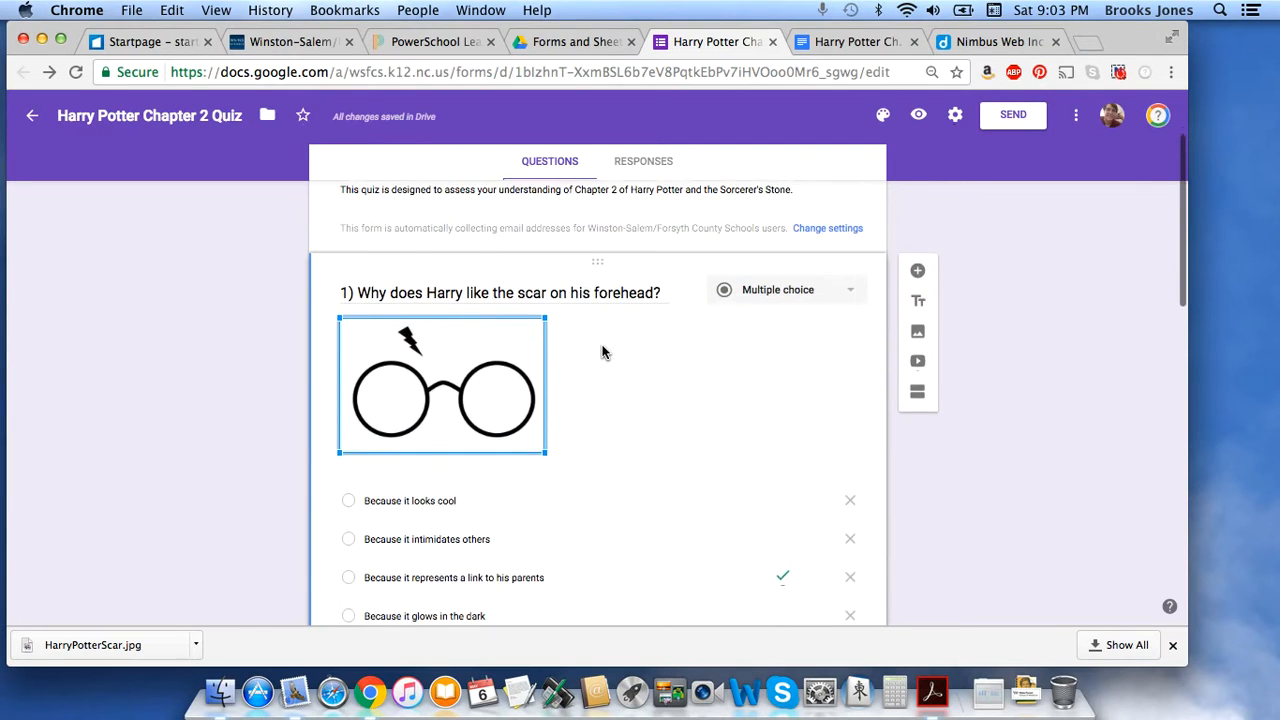
pyautogui.scroll(-1, 602, 352)
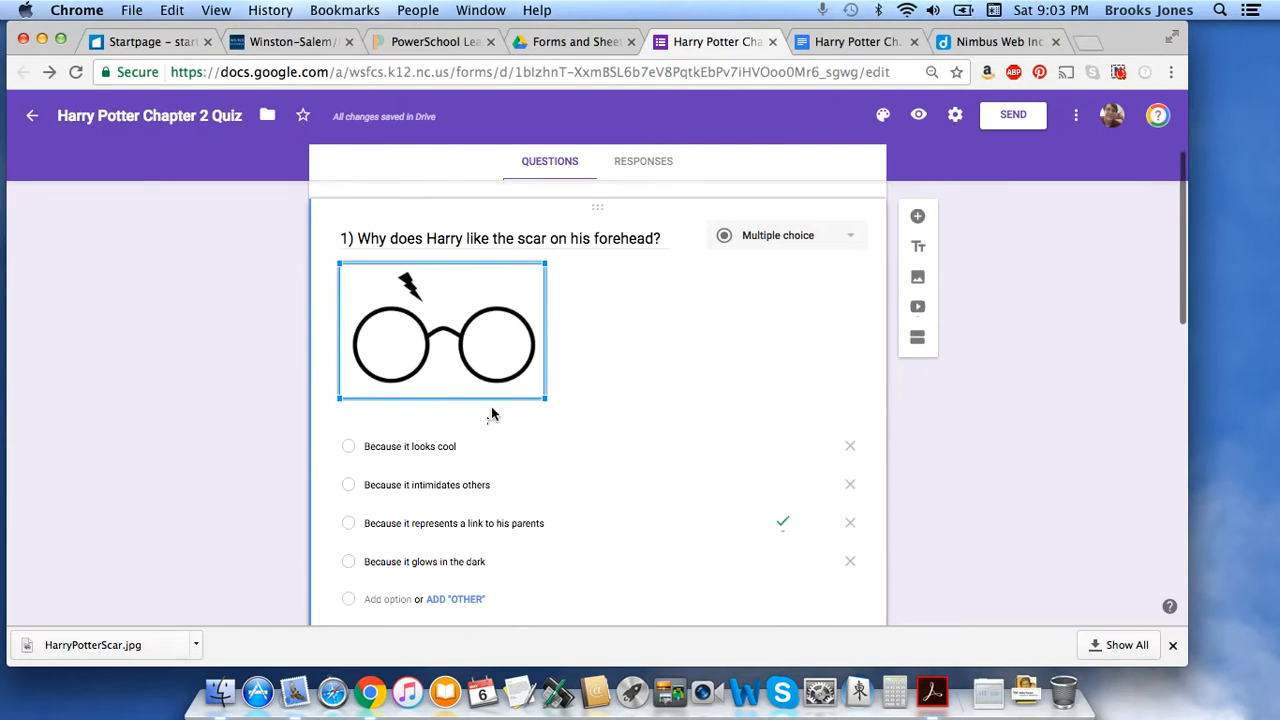
pyautogui.click(445, 426)
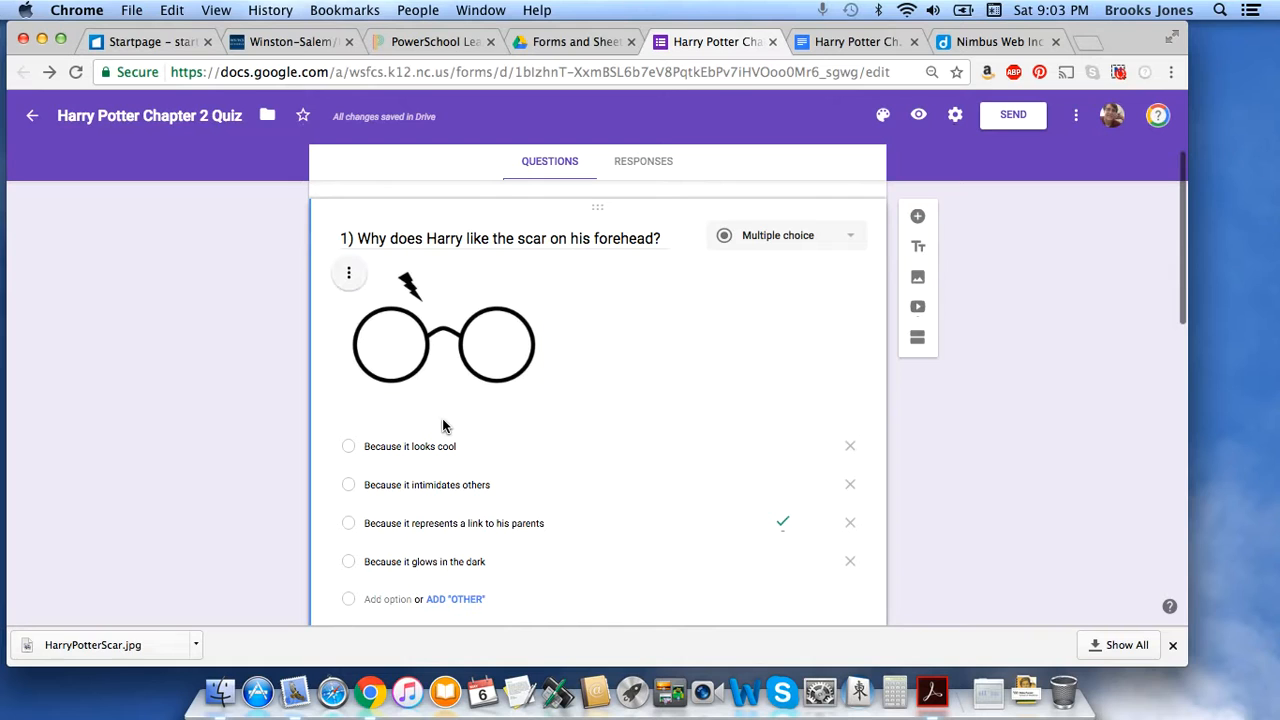
# Review question 1's image and answer options, and look through the form down to the end of question 4.
pyautogui.scroll(-1, 677, 399)
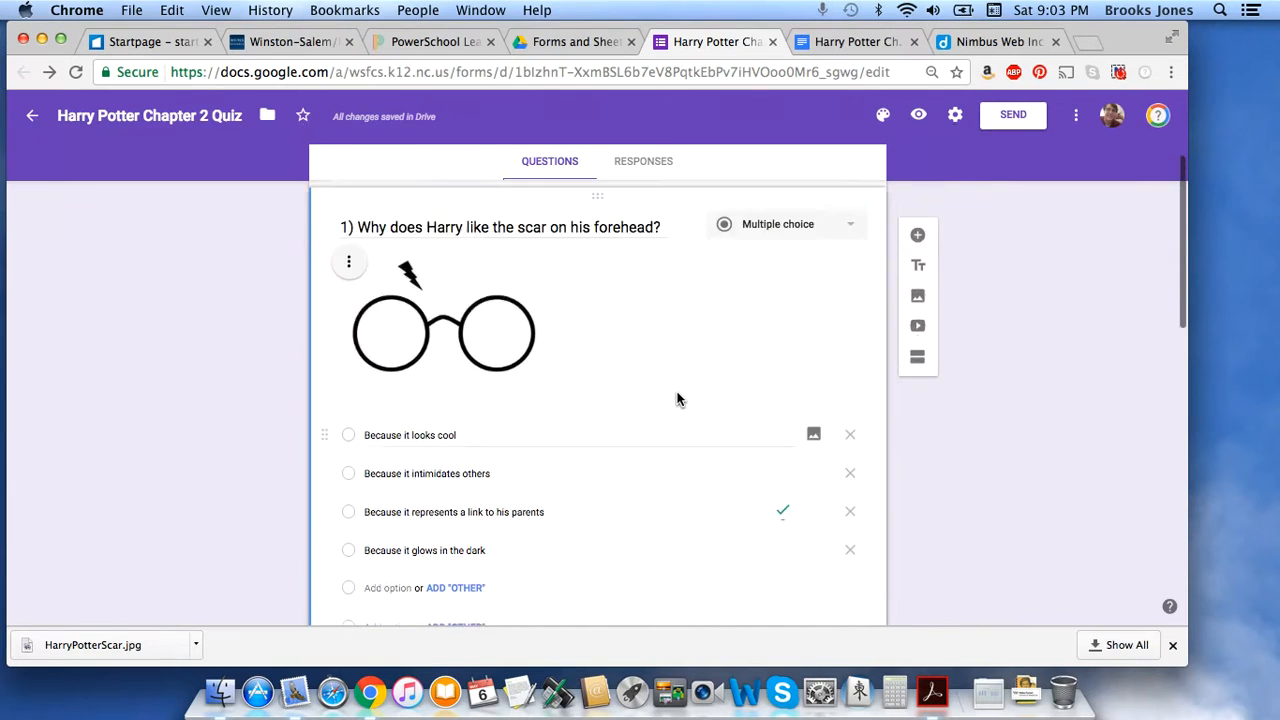
pyautogui.scroll(2, 677, 399)
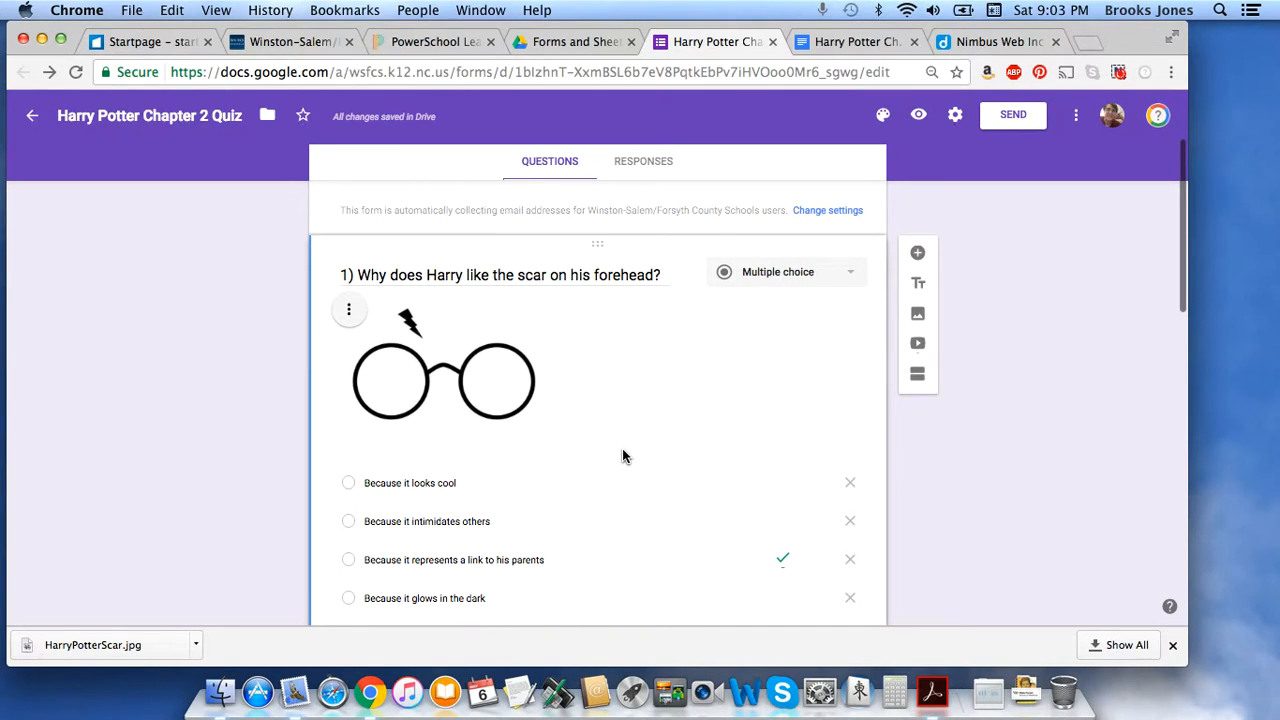
pyautogui.scroll(-2, 622, 450)
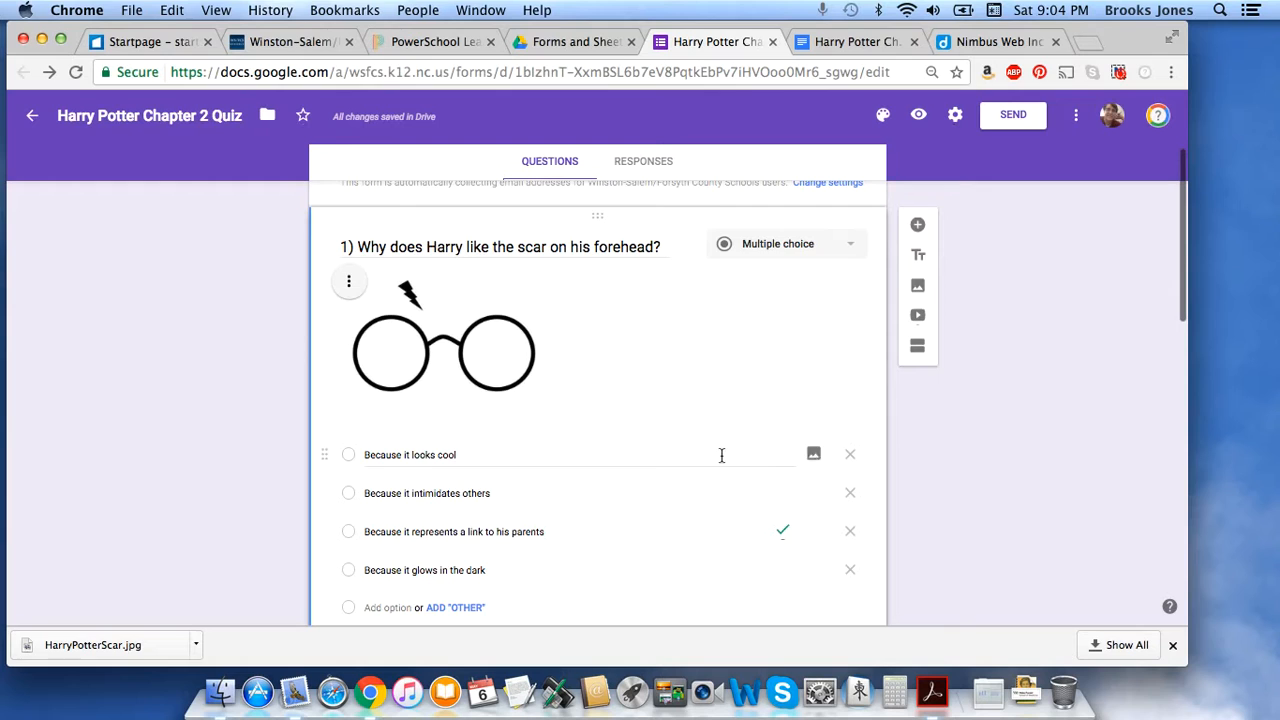
pyautogui.scroll(-2, 578, 490)
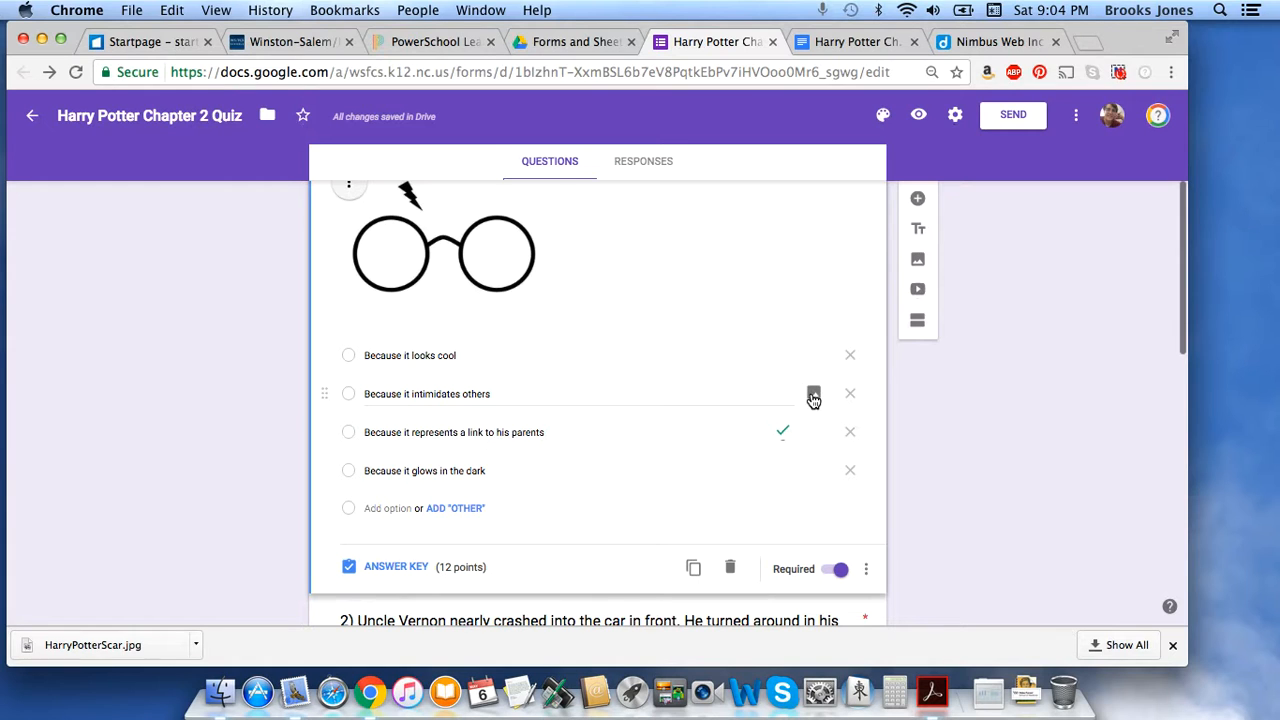
pyautogui.scroll(3, 573, 389)
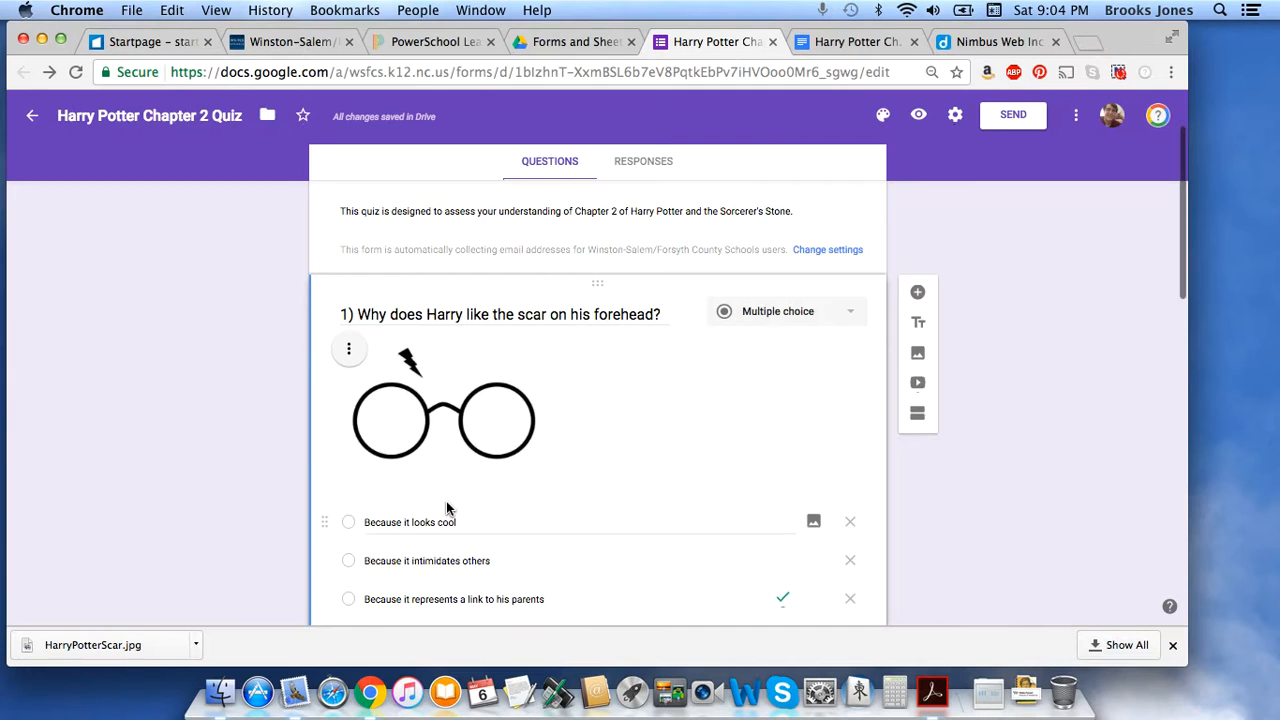
pyautogui.scroll(-10, 446, 505)
pyautogui.scroll(-8, 446, 505)
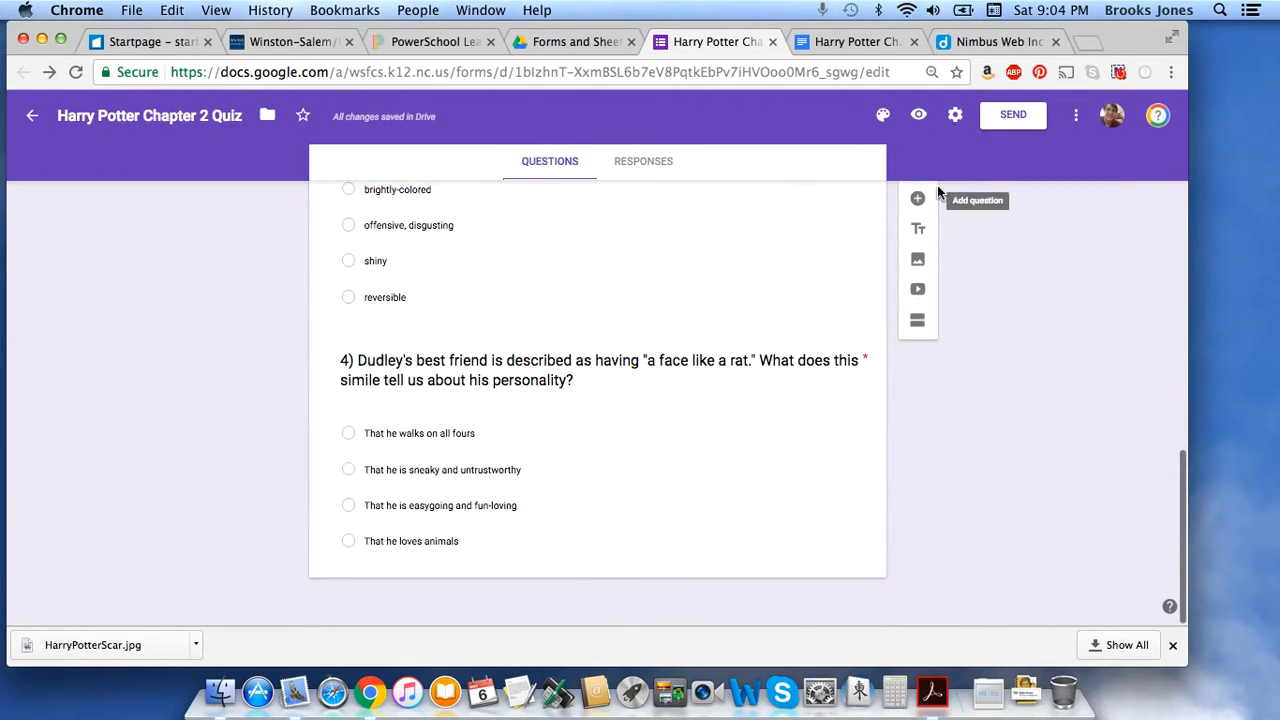
# Add a new question between questions 1 and 2 and begin its title with "5)".
pyautogui.click(917, 202)
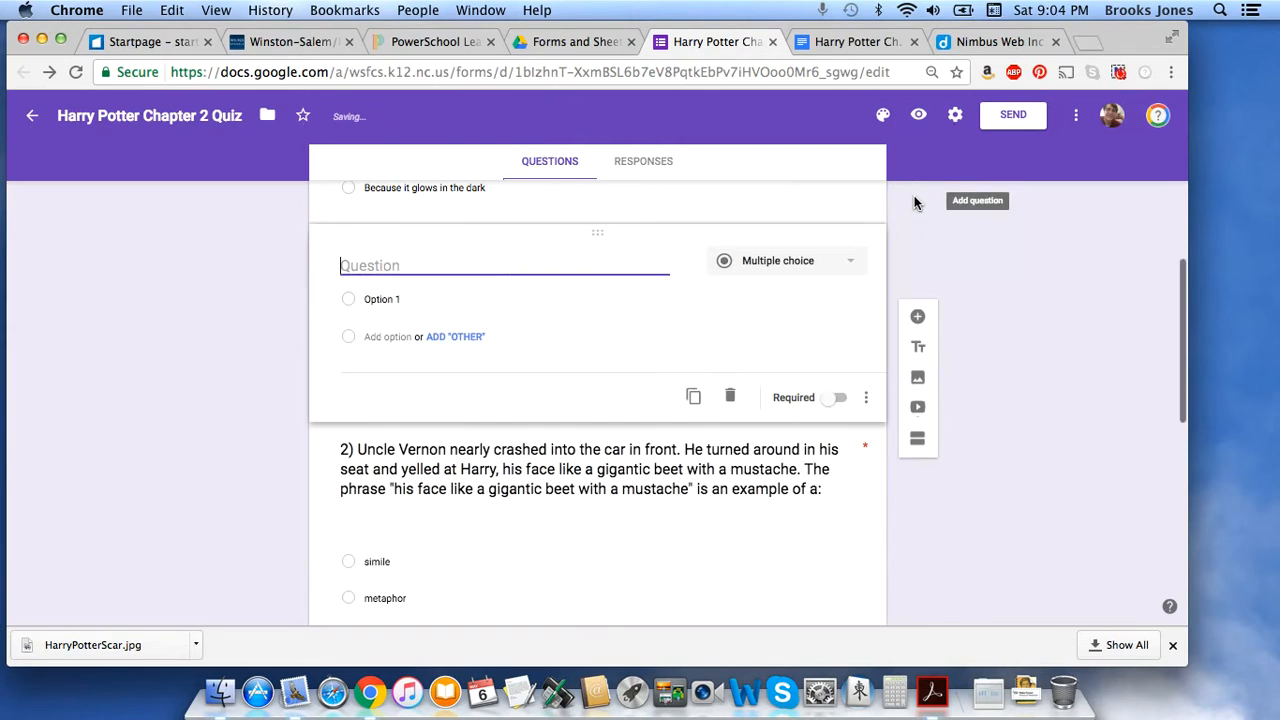
pyautogui.scroll(5, 507, 370)
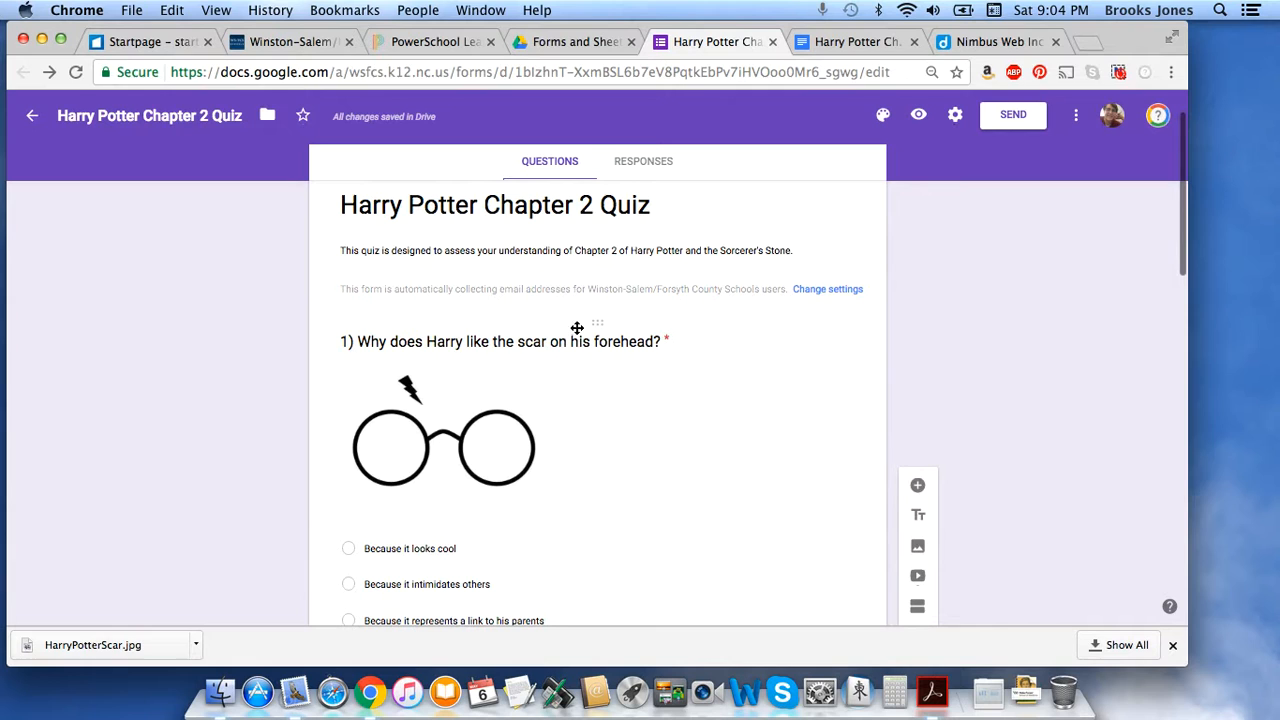
pyautogui.scroll(-5, 596, 541)
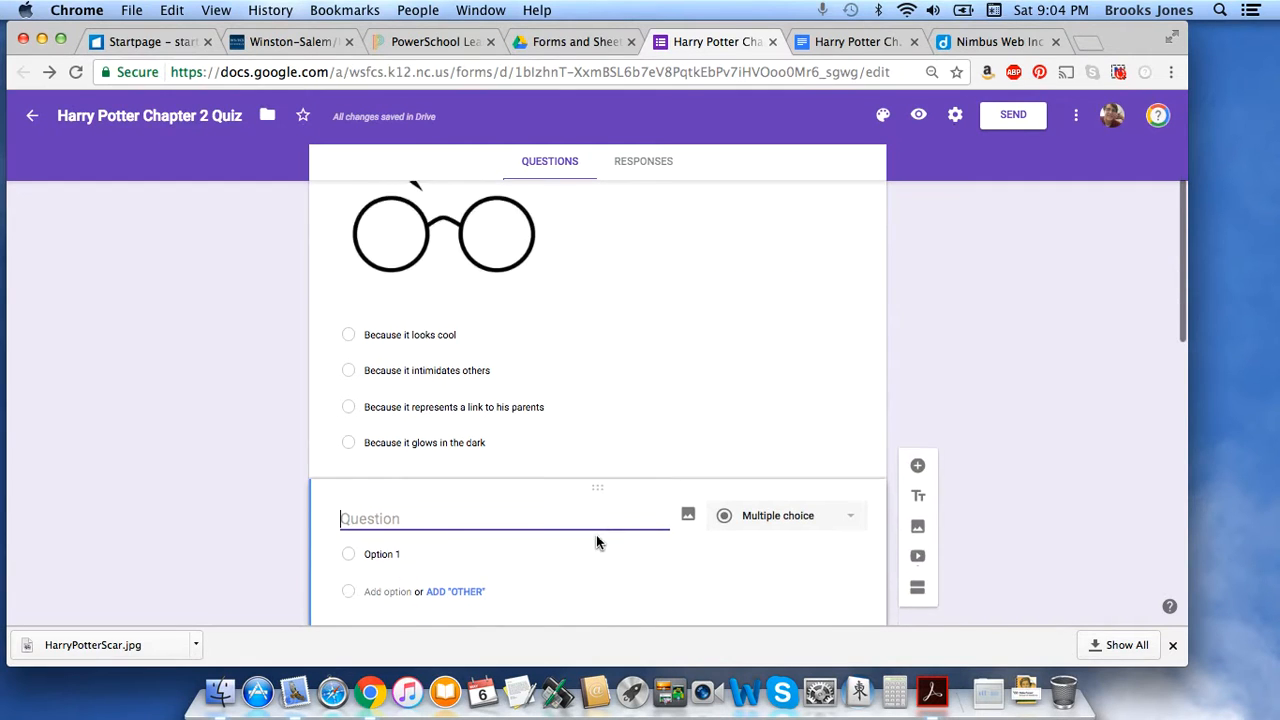
pyautogui.scroll(-1, 596, 534)
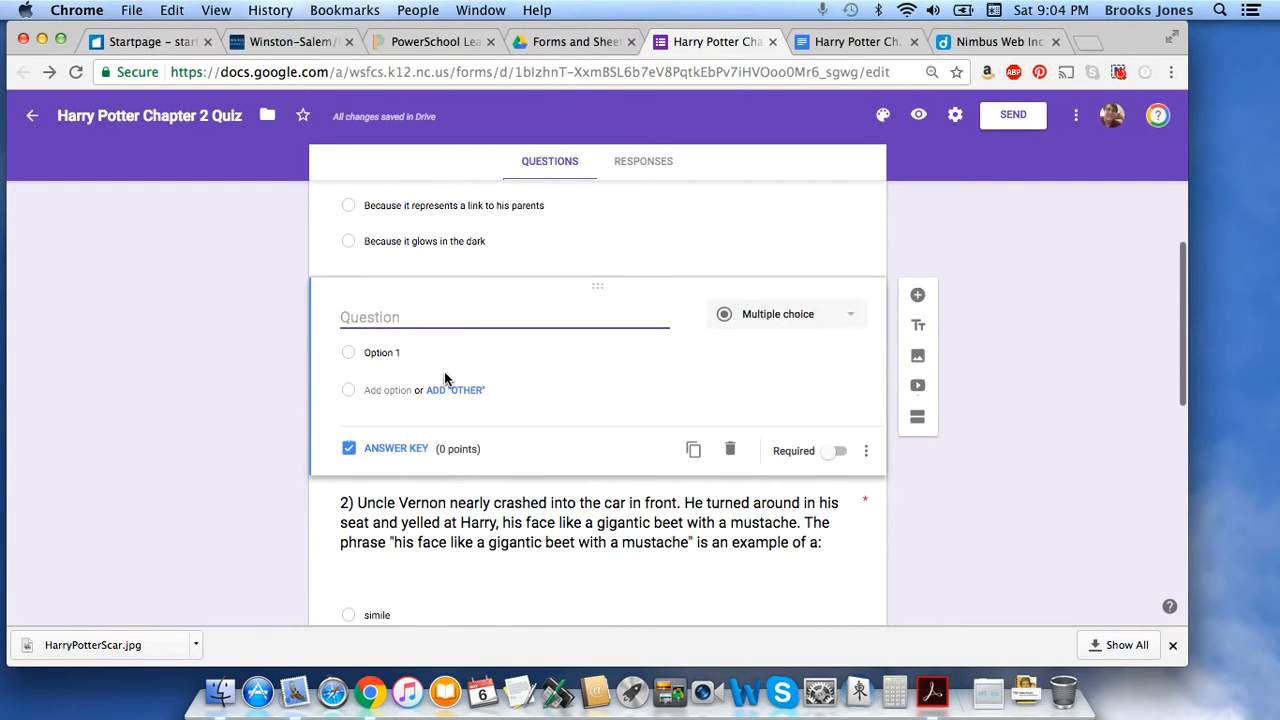
pyautogui.click(421, 320)
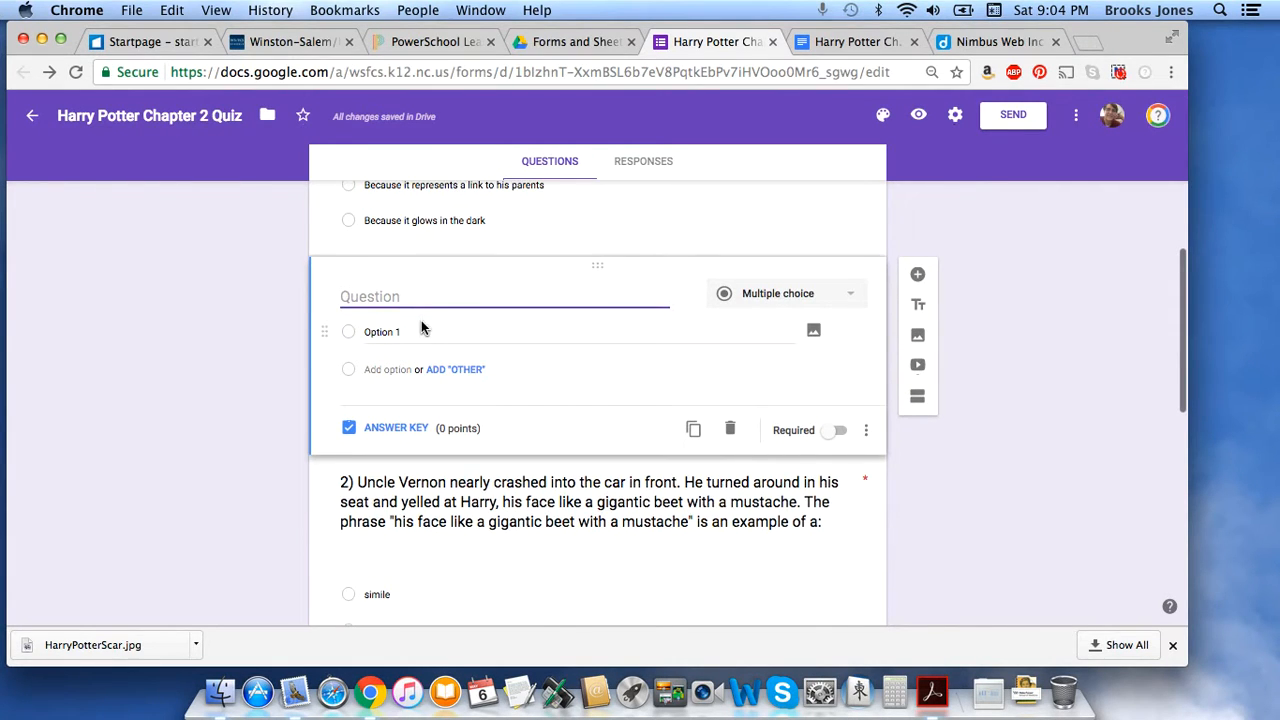
pyautogui.write('5')
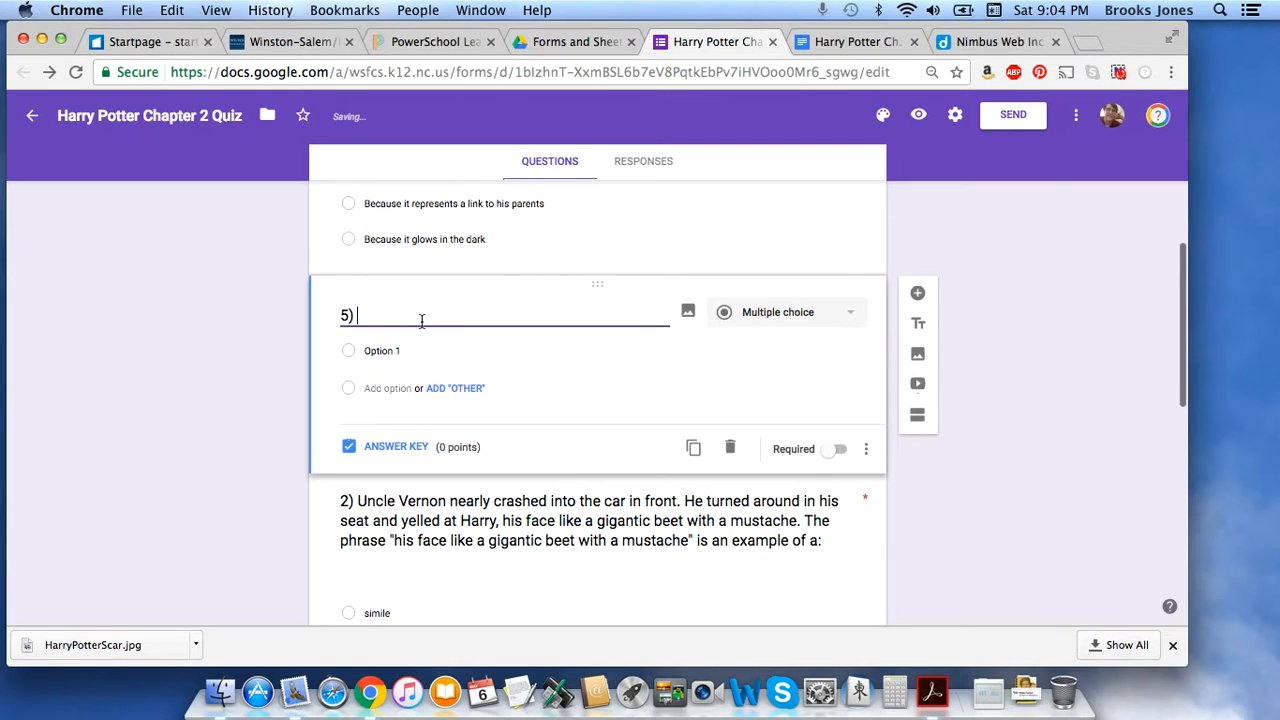
pyautogui.write(')')
# Copy "Mrs. Figg is a: (select all that apply)" from the quiz document into question 5's title and choose Checkboxes as its type.
pyautogui.click(858, 42)
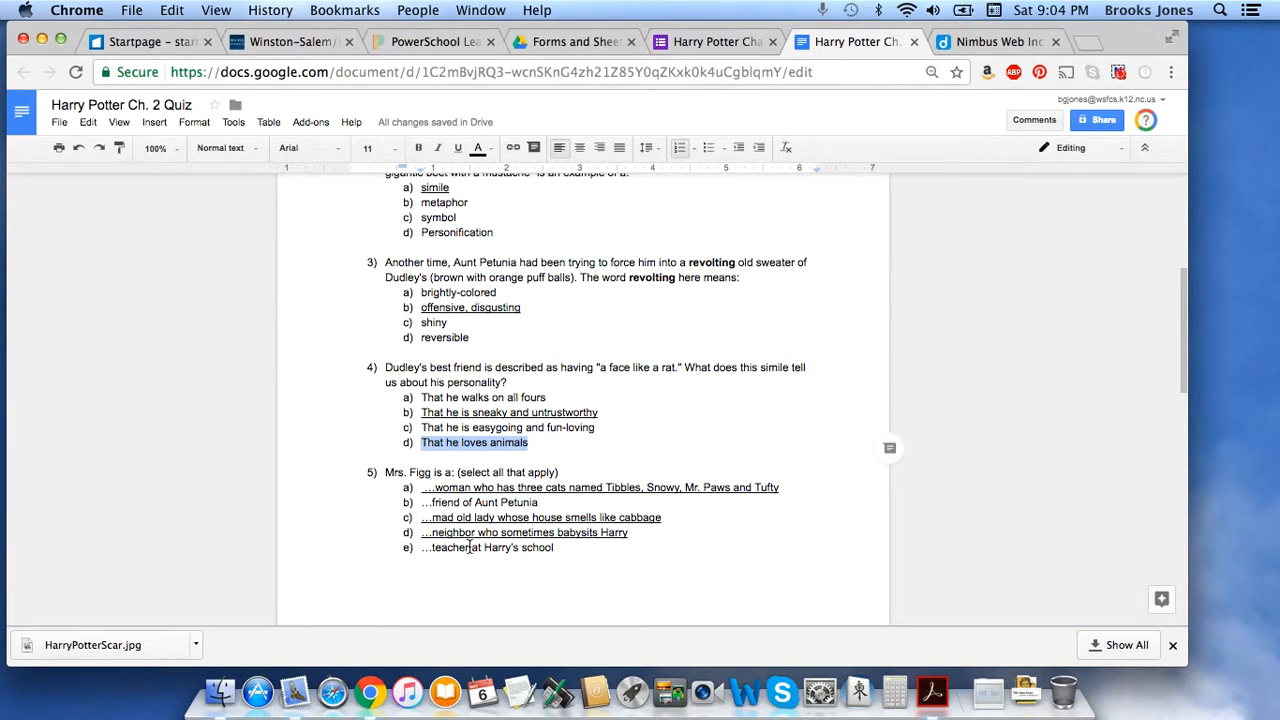
pyautogui.moveTo(562, 474); pyautogui.dragTo(389, 474)
pyautogui.press('super+c')
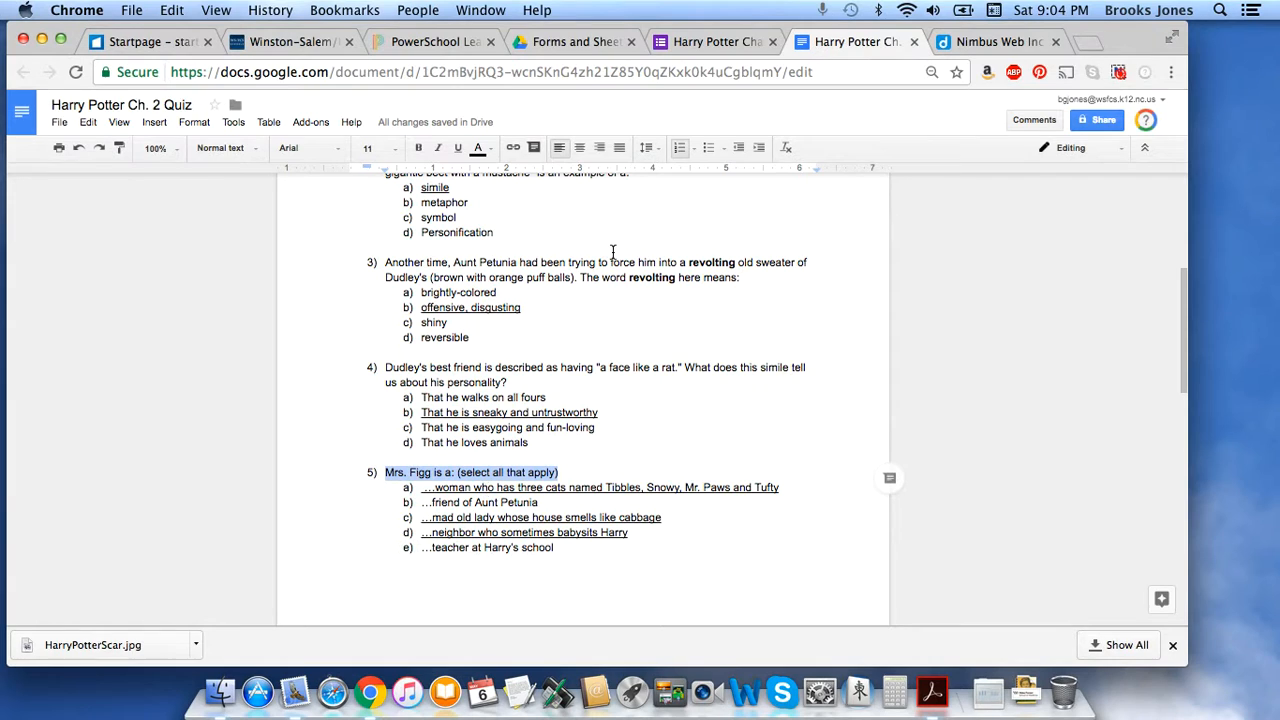
pyautogui.click(705, 41)
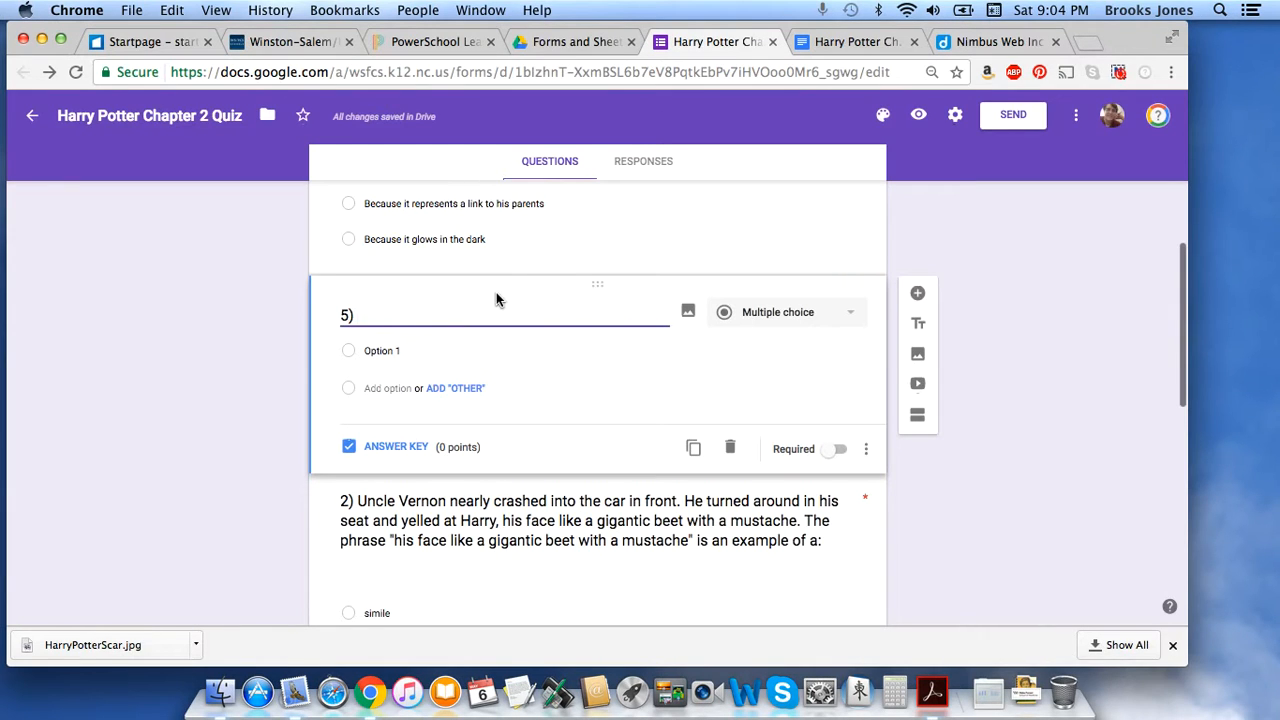
pyautogui.press('super+v')
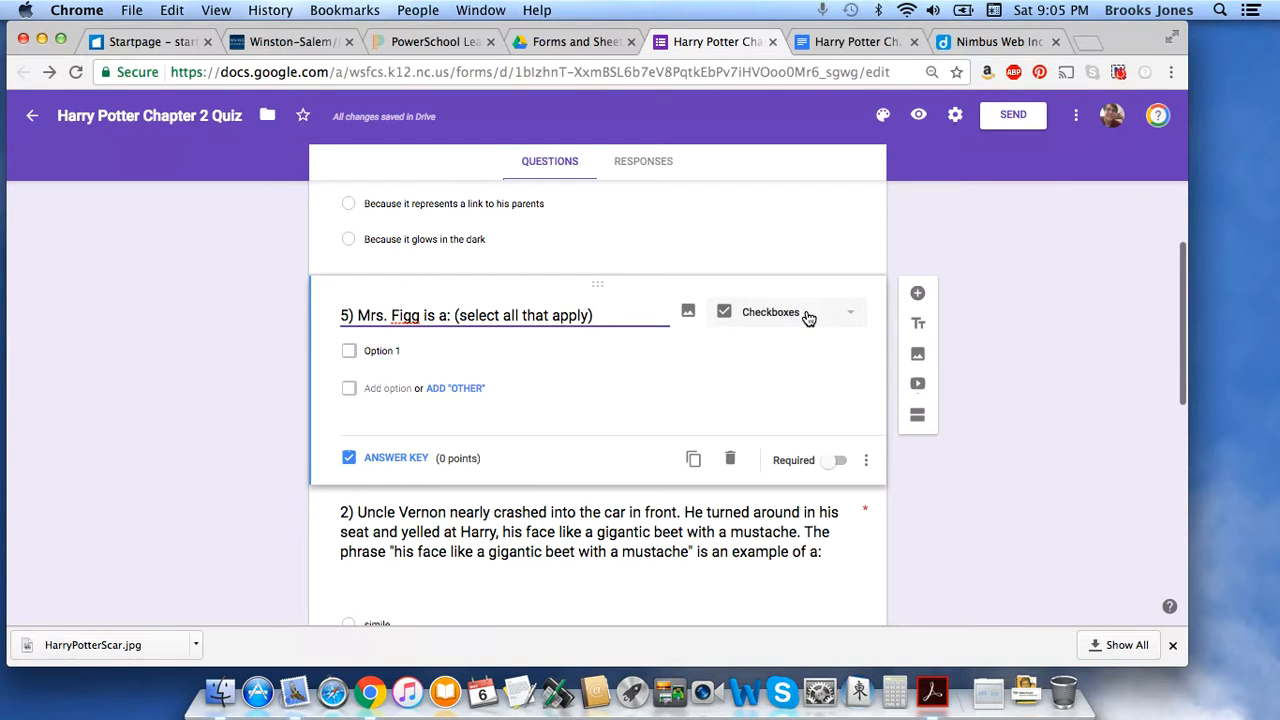
pyautogui.click(847, 316)
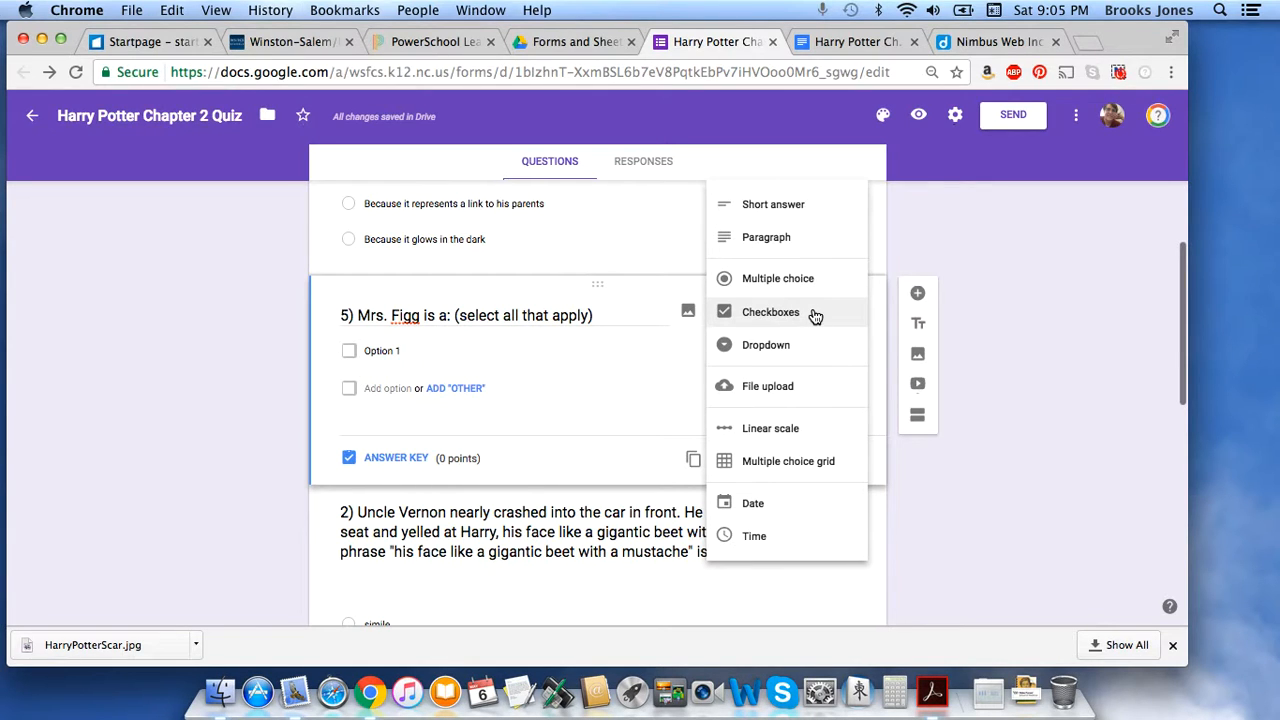
pyautogui.click(815, 316)
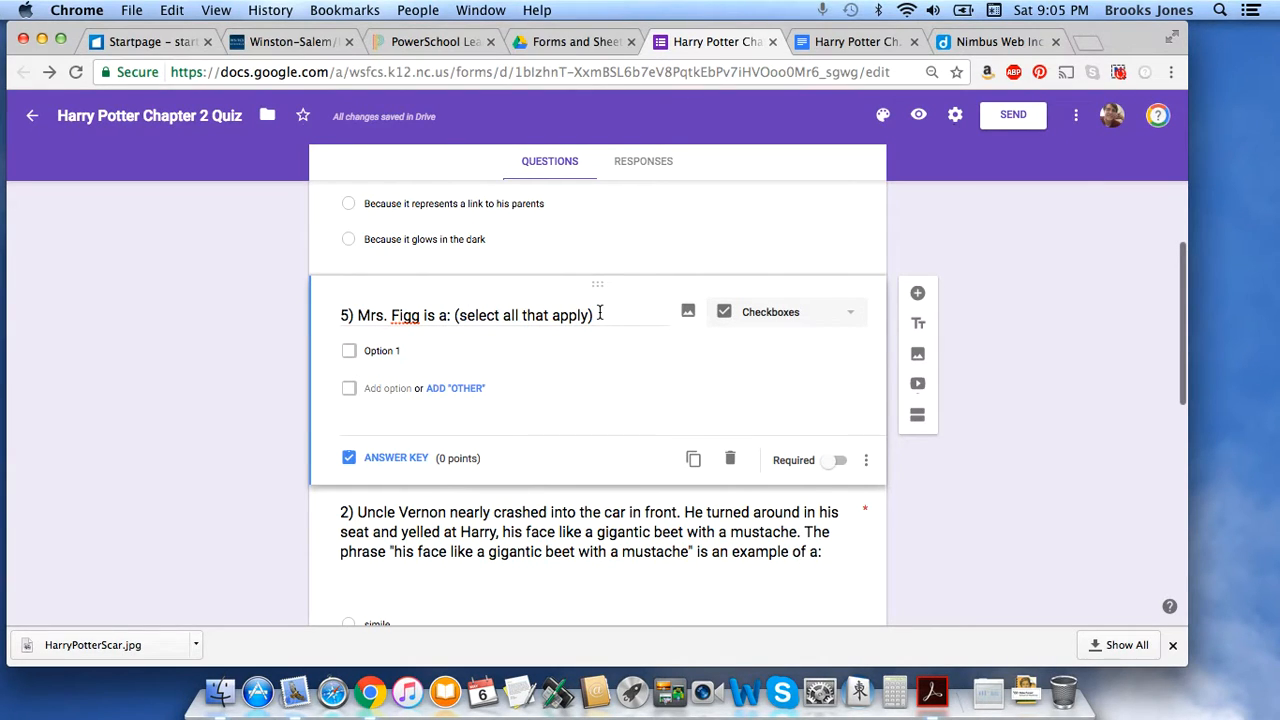
# Copy "...woman who has three cats named Tibbles, Snowy, Mr. Paws and Tufty" from the quiz document into question 5's first option.
pyautogui.click(857, 41)
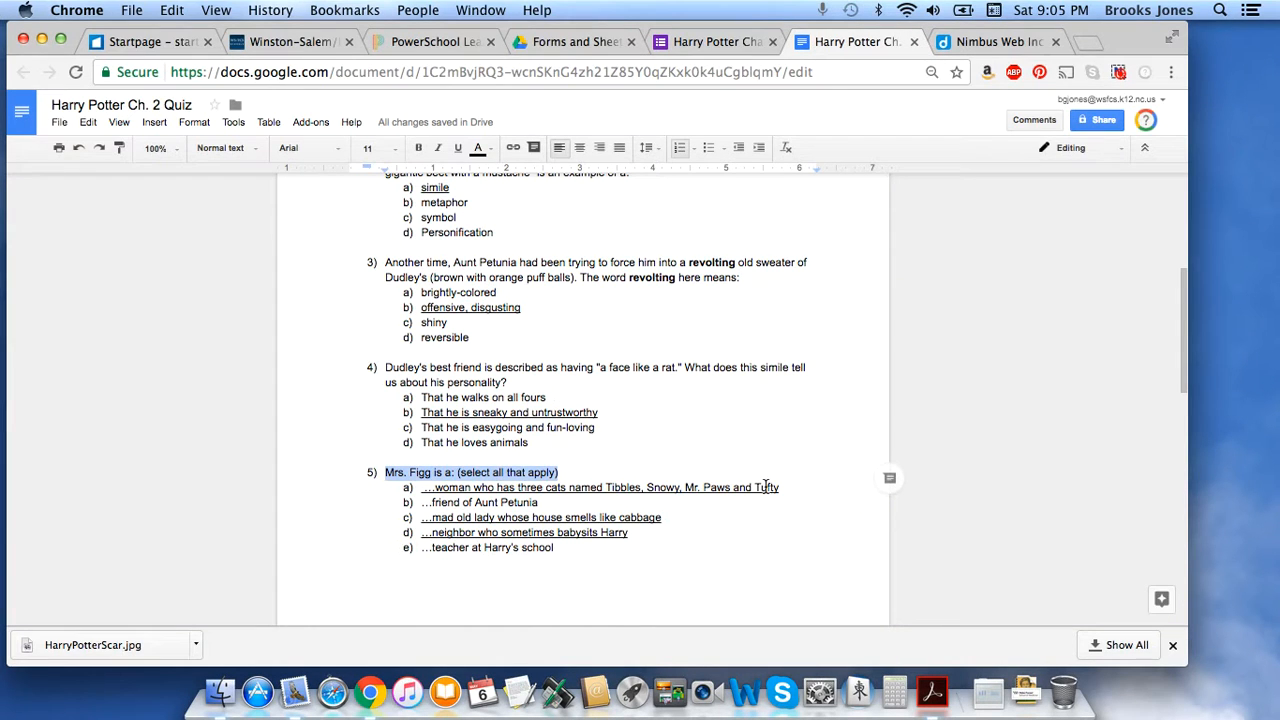
pyautogui.moveTo(783, 487); pyautogui.dragTo(425, 488)
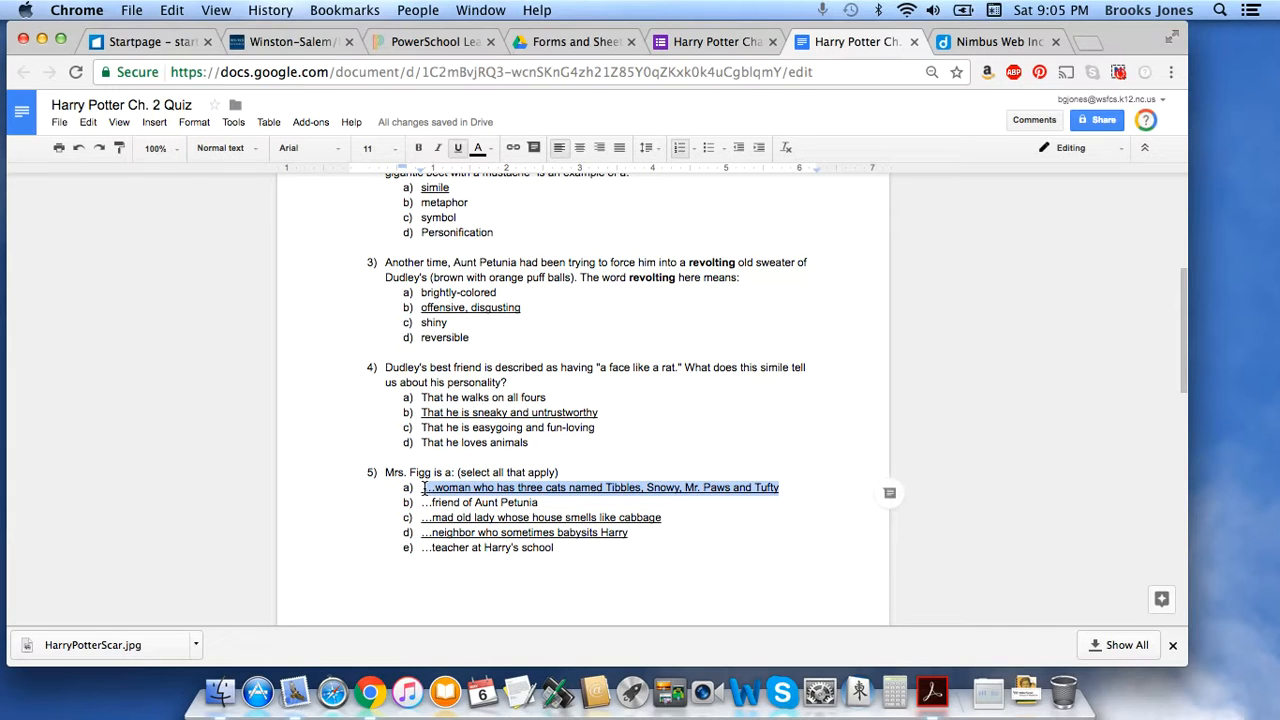
pyautogui.click(708, 44)
pyautogui.click(378, 348)
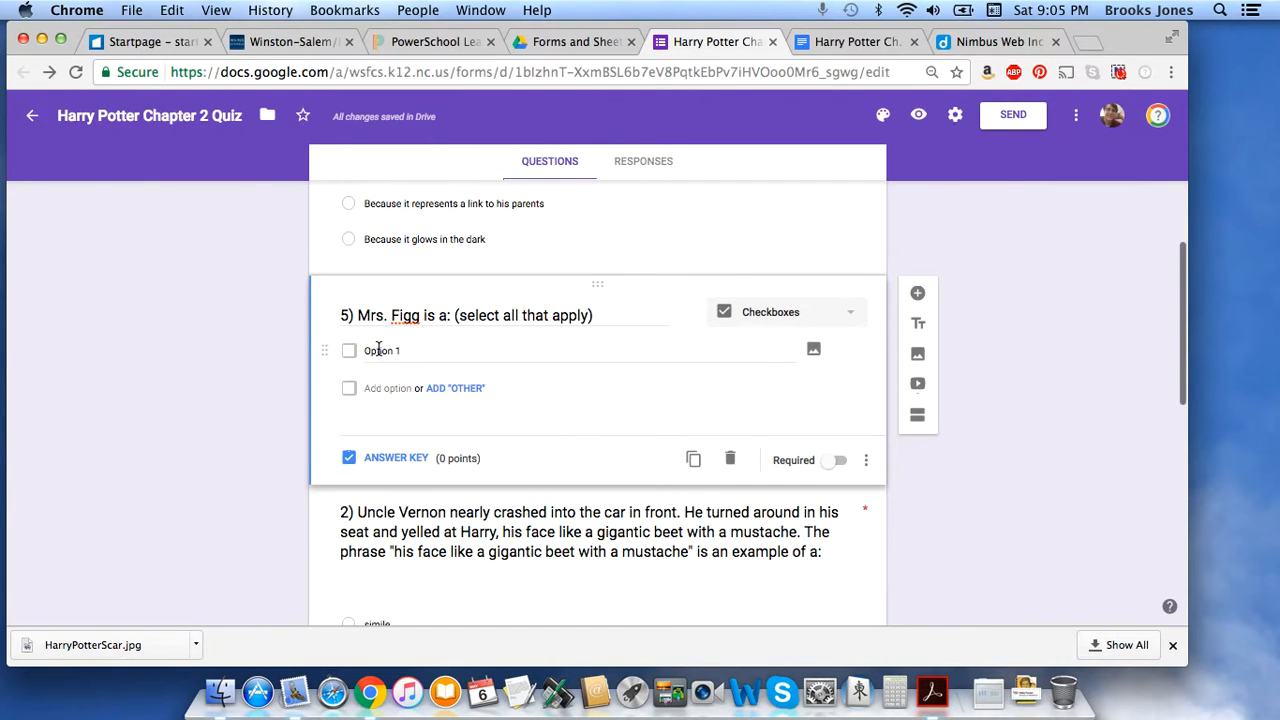
pyautogui.write('...woman who has three cats named Tibbles, Snowy, Mr. Paws and Tufty')
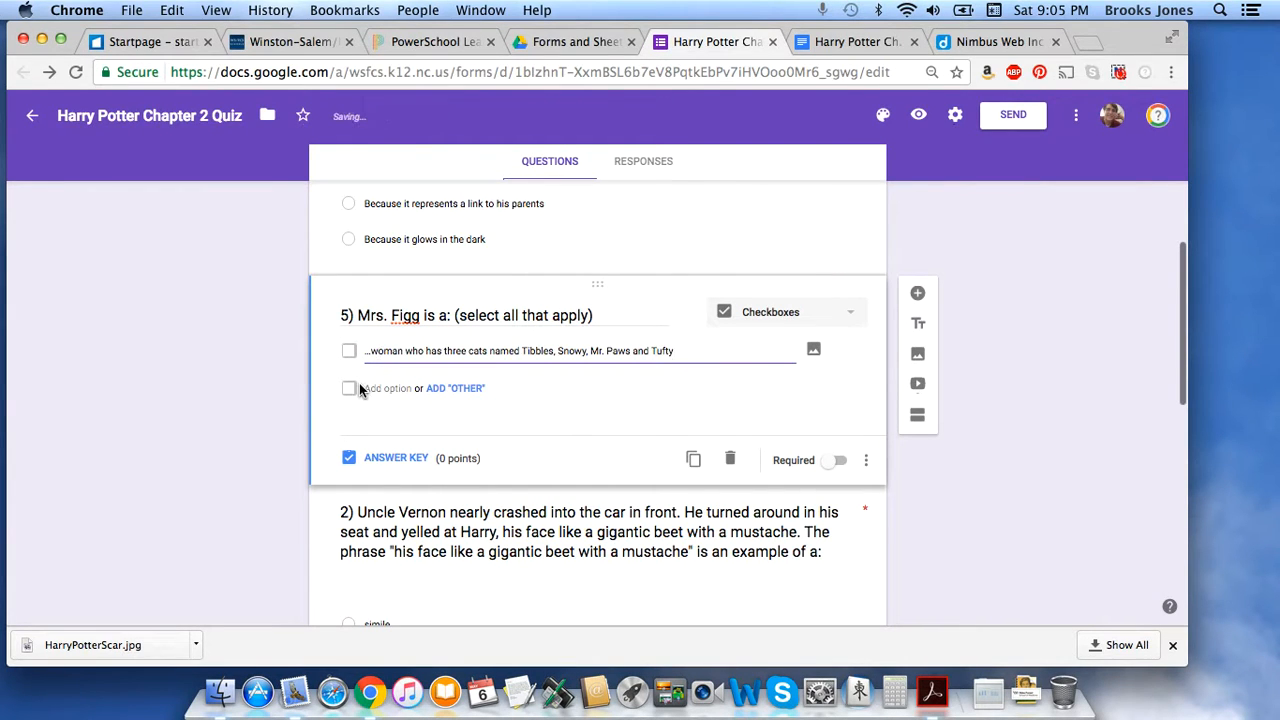
# Add a second option to question 5 with "...friend of Aunt Petunia" copied from the quiz document.
pyautogui.click(375, 388)
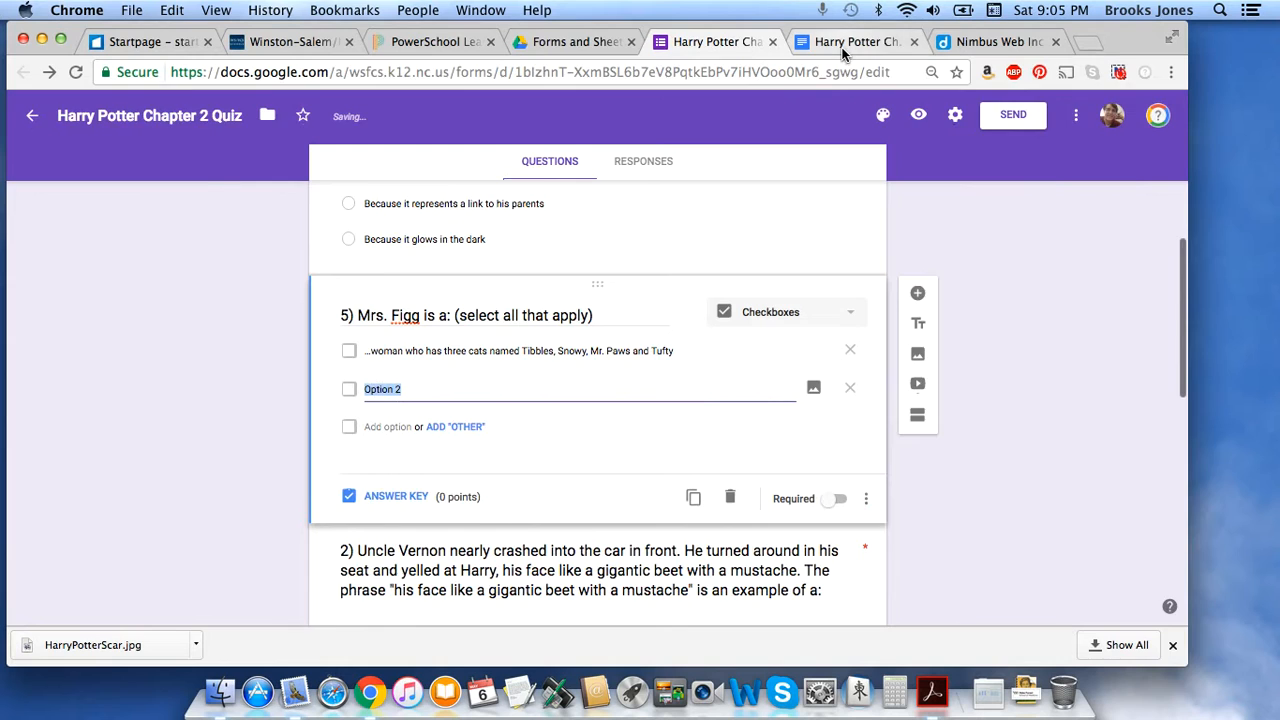
pyautogui.click(860, 42)
pyautogui.moveTo(542, 502); pyautogui.dragTo(419, 502)
pyautogui.press('super+c')
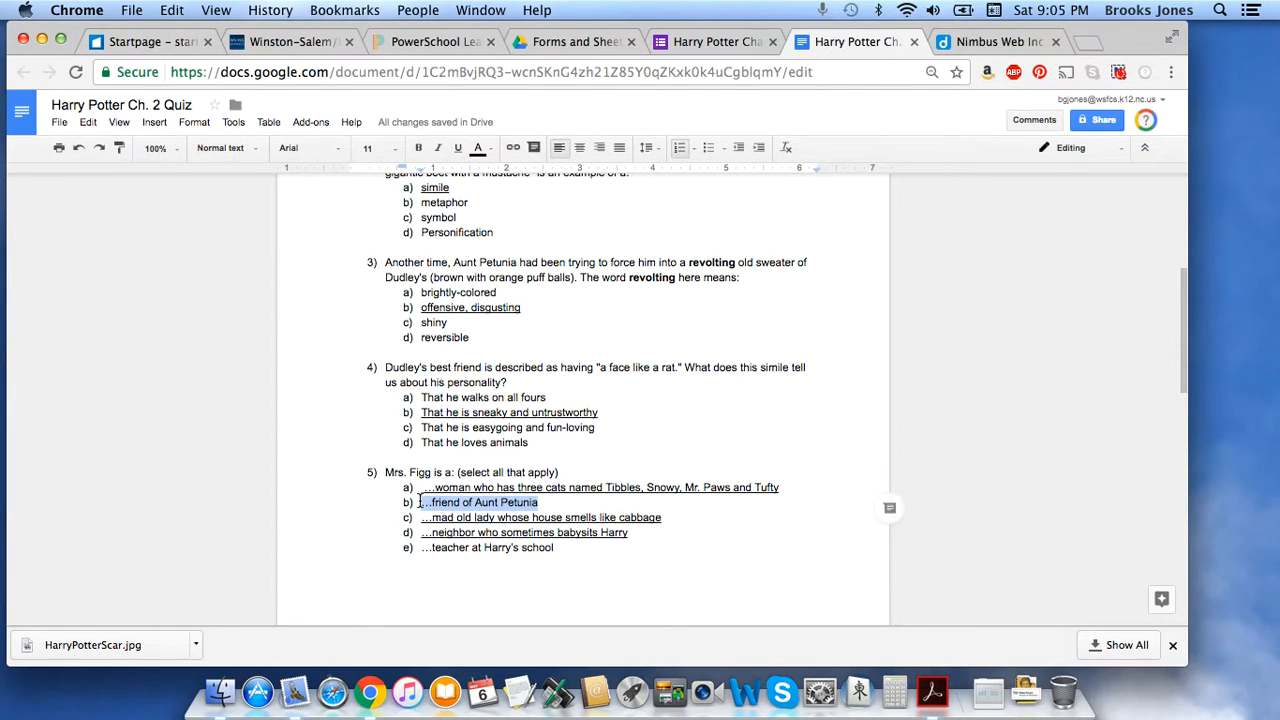
pyautogui.click(714, 42)
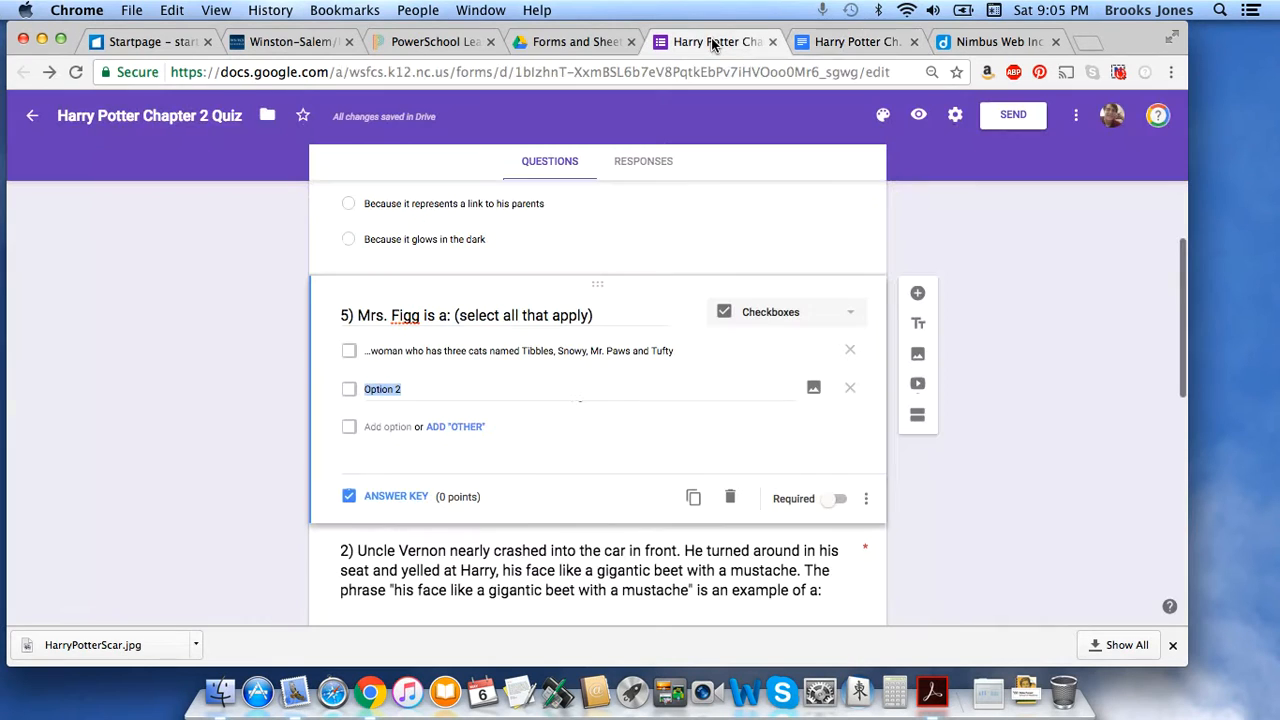
pyautogui.press('super+v')
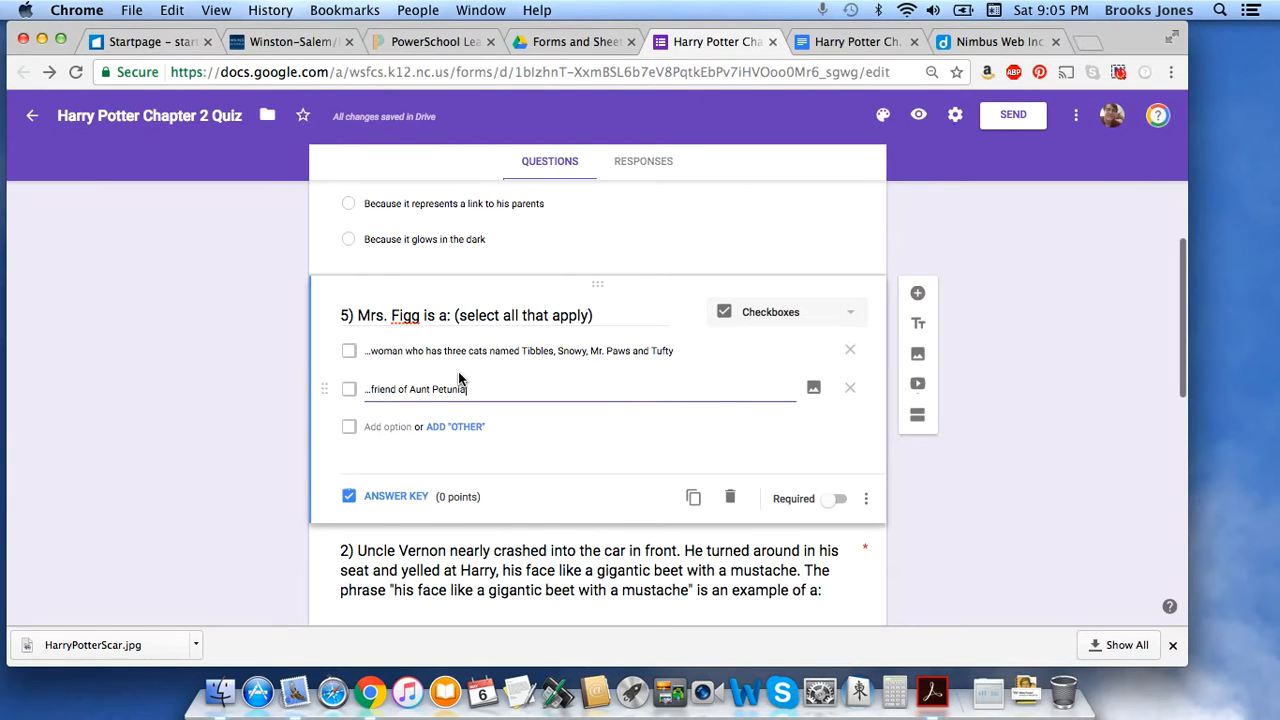
# Copy "...mad old lady whose house smells like cabbage" from the quiz document into a third option of question 5.
pyautogui.click(850, 41)
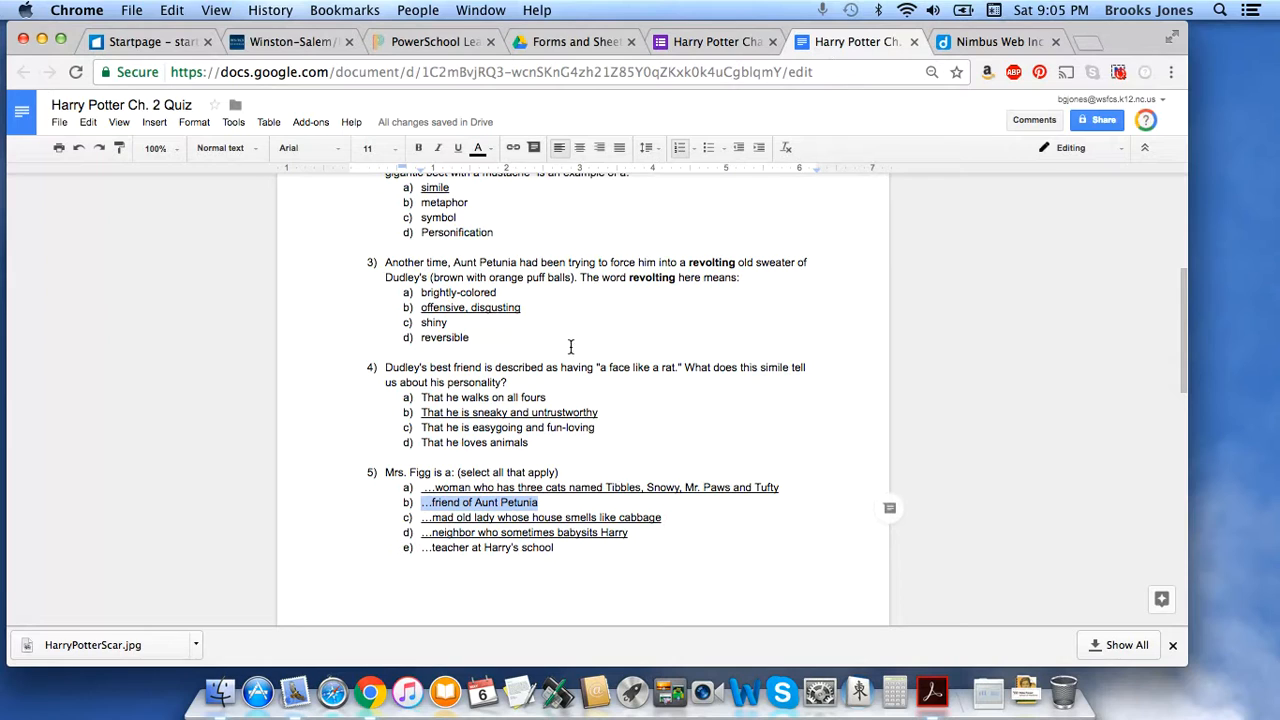
pyautogui.moveTo(663, 517); pyautogui.dragTo(420, 520)
pyautogui.press('super+c')
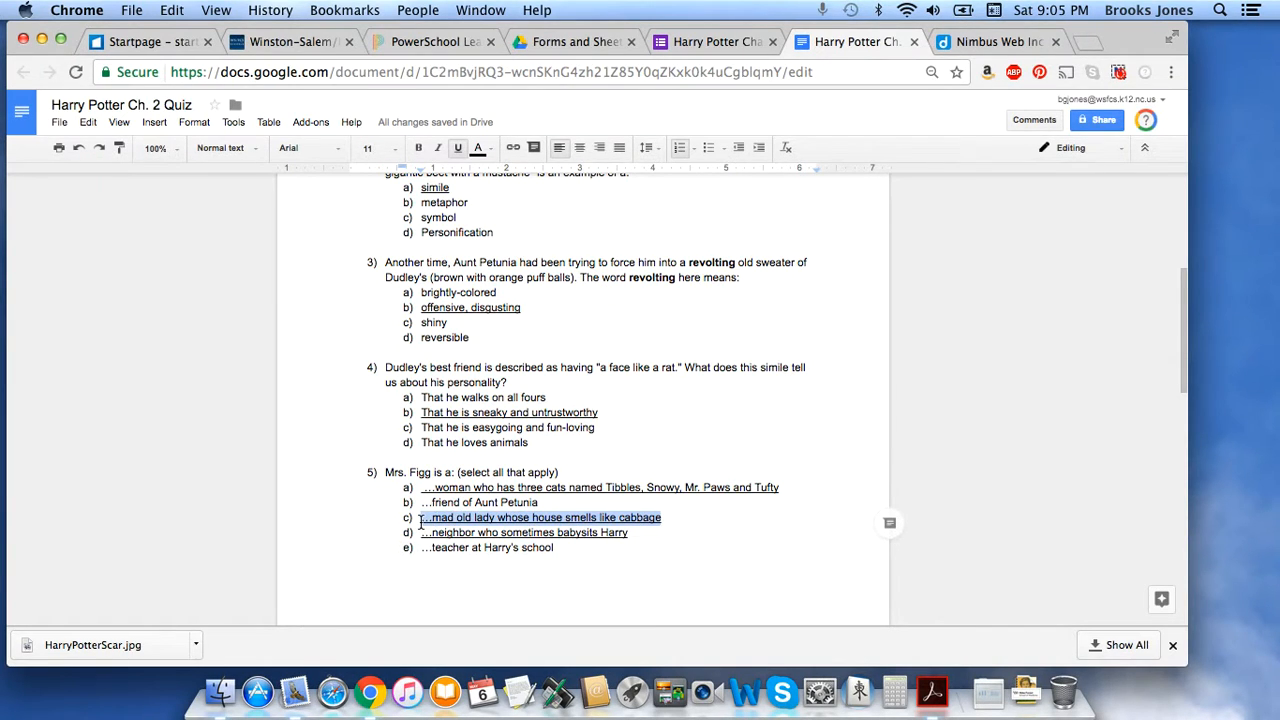
pyautogui.click(706, 41)
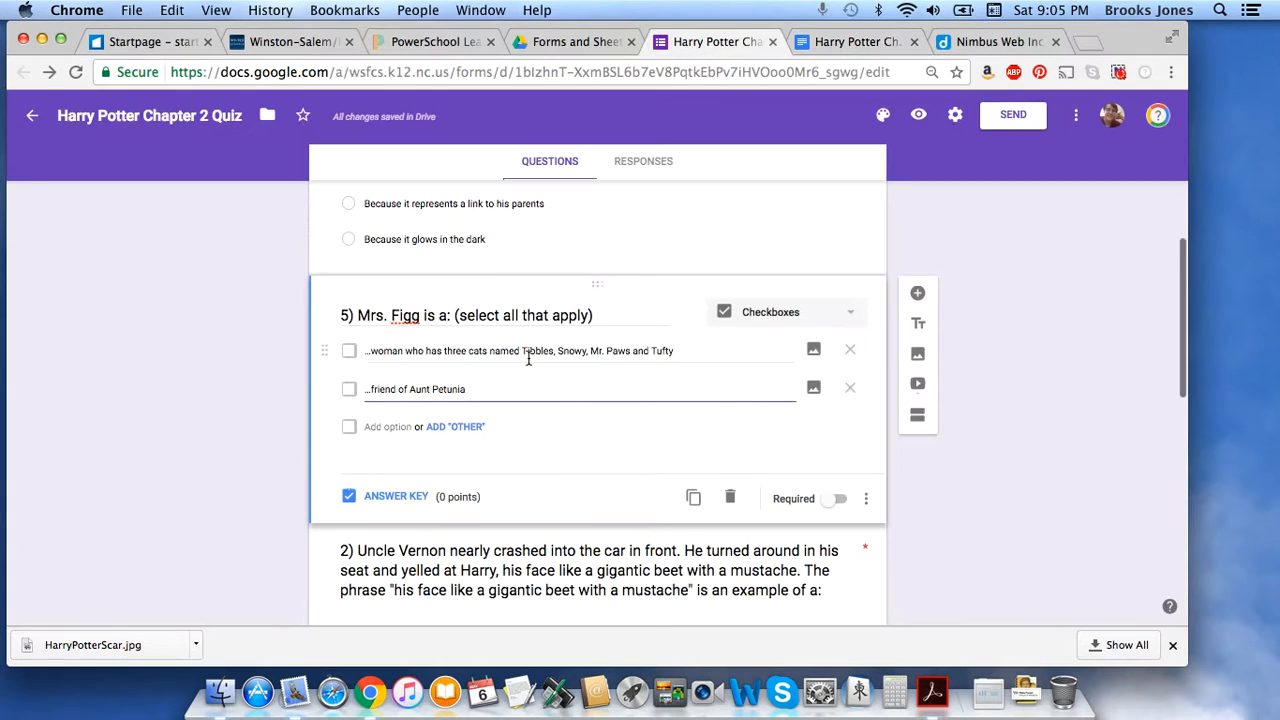
pyautogui.click(387, 427)
pyautogui.press('super+v')
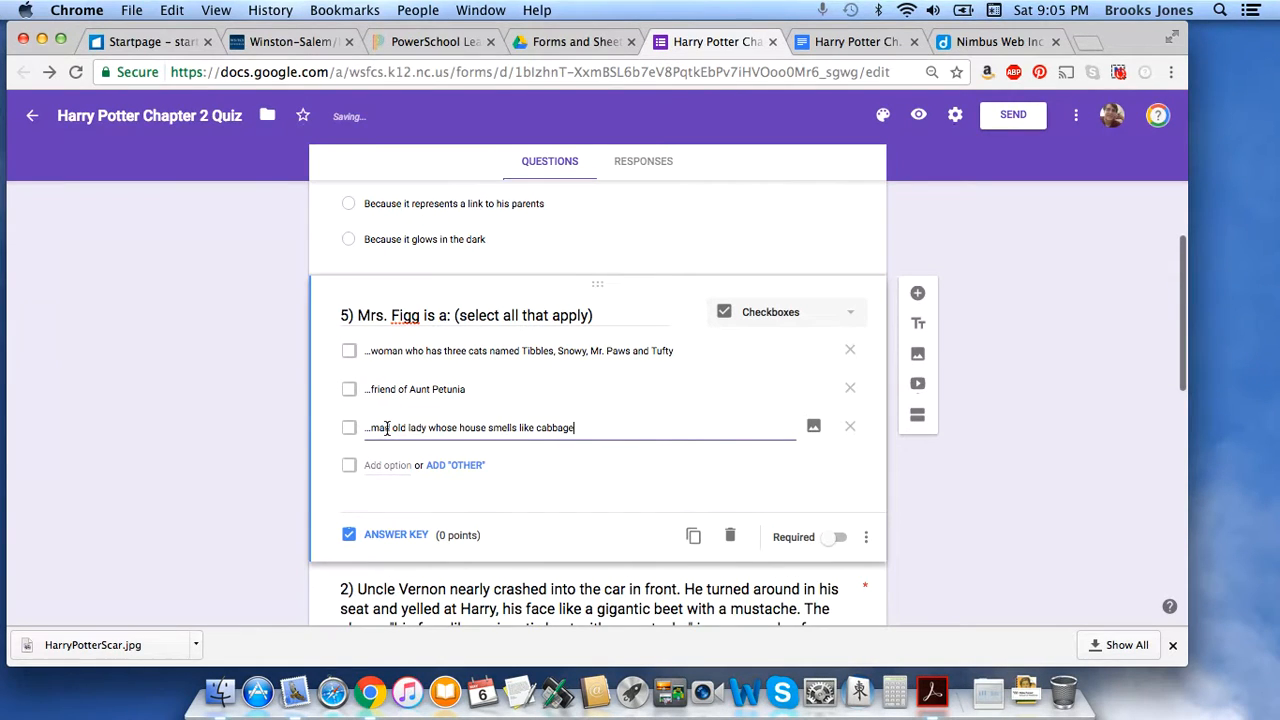
# Add a fourth option to question 5 with "...neighbor who sometimes babysits Harry" copied from the quiz document.
pyautogui.click(850, 41)
pyautogui.moveTo(632, 532); pyautogui.dragTo(420, 535)
pyautogui.press('super+c')
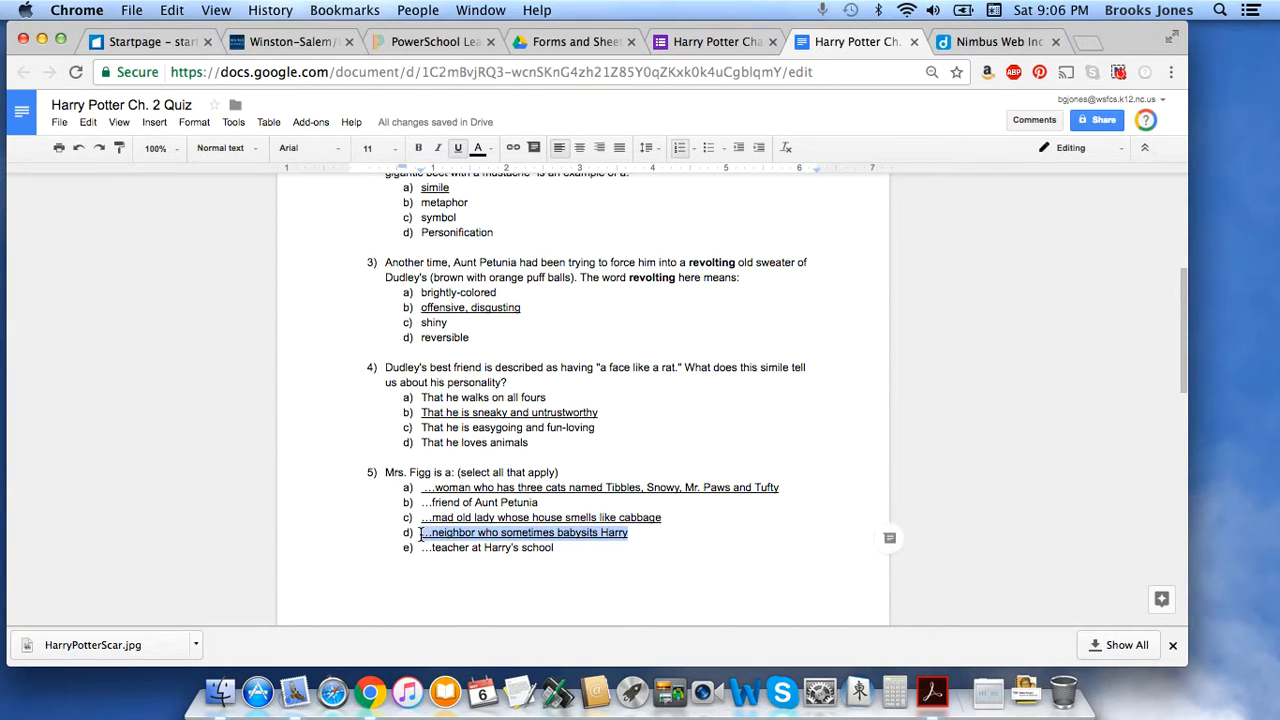
pyautogui.click(715, 41)
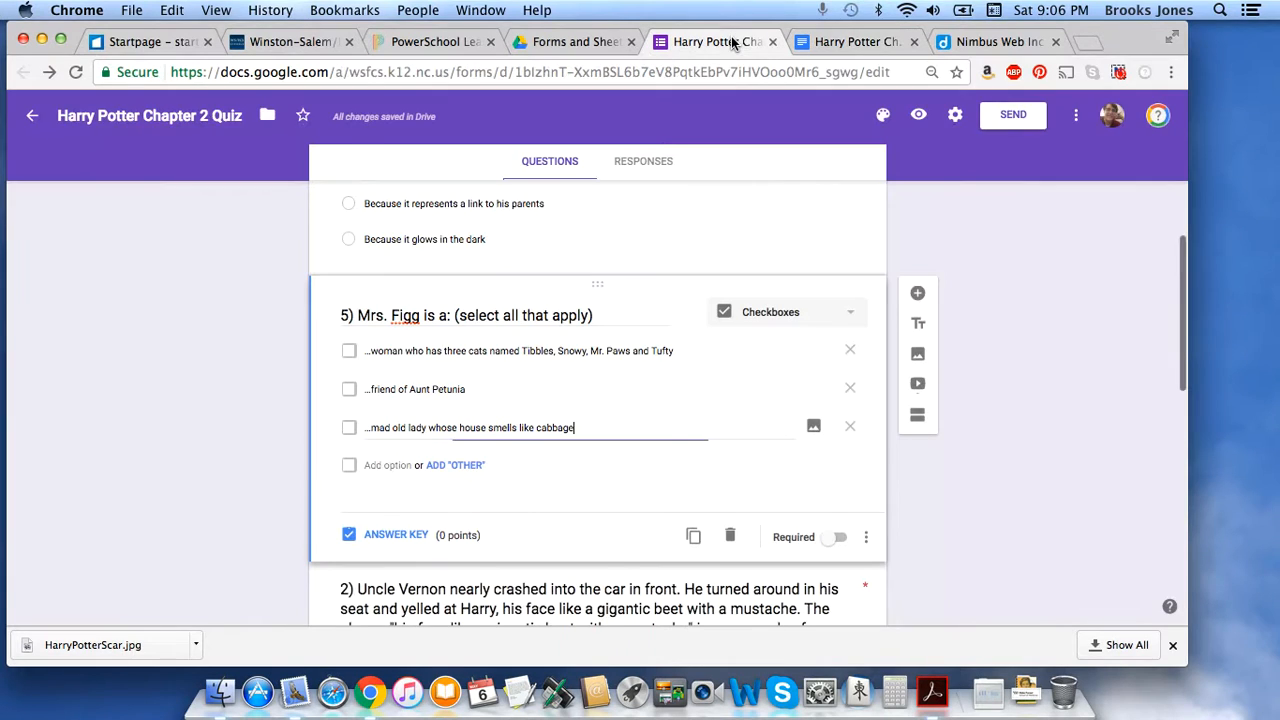
pyautogui.click(390, 465)
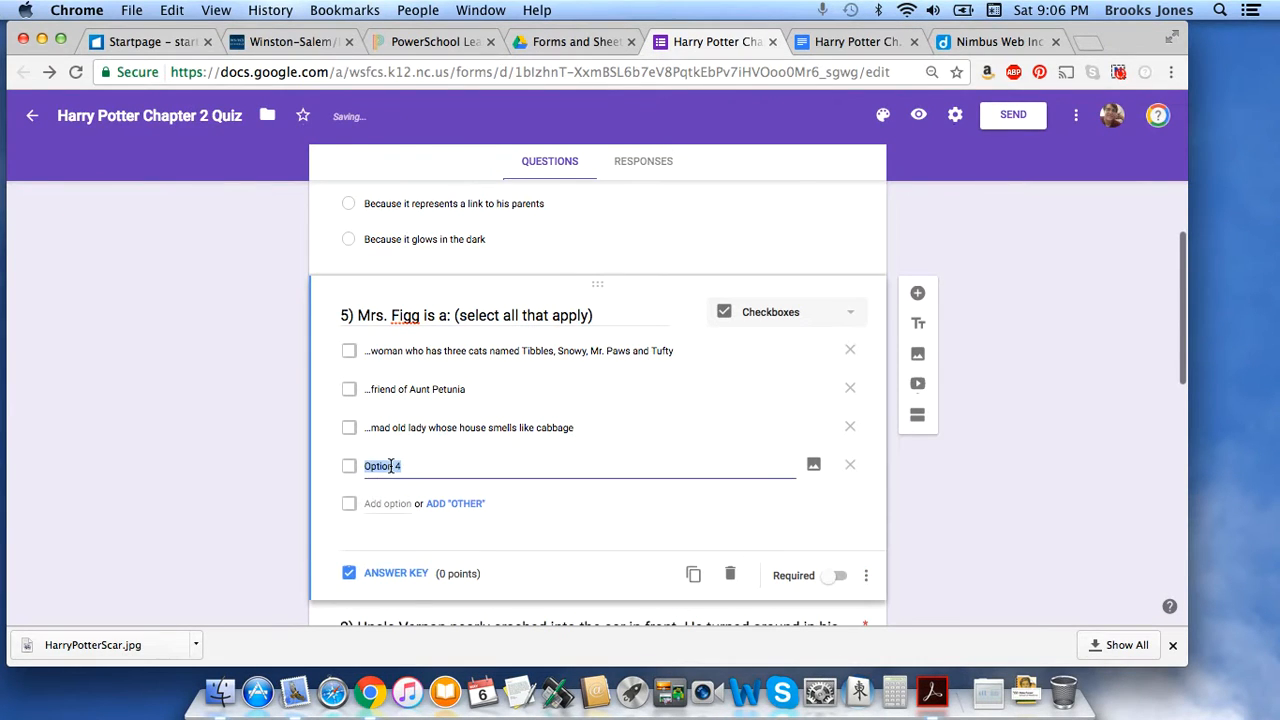
pyautogui.press('super+v')
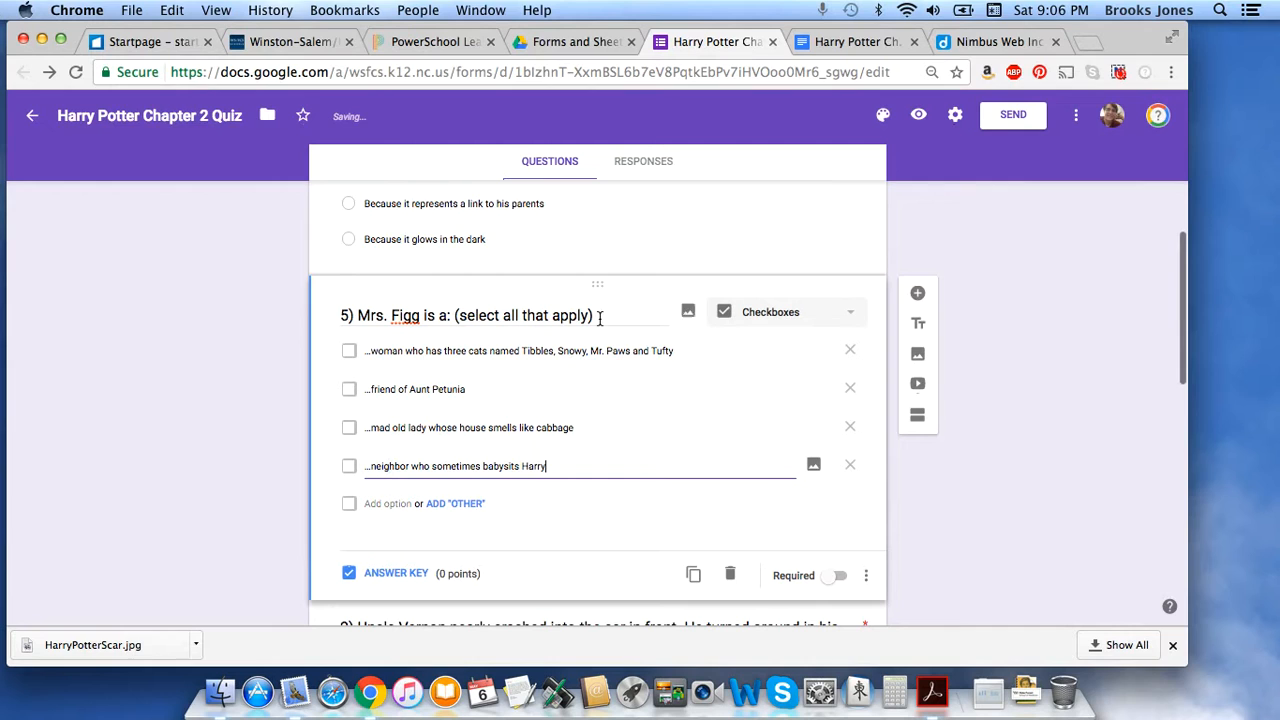
# Copy "...teacher at Harry's school" from the quiz document into a fifth option of question 5.
pyautogui.click(858, 42)
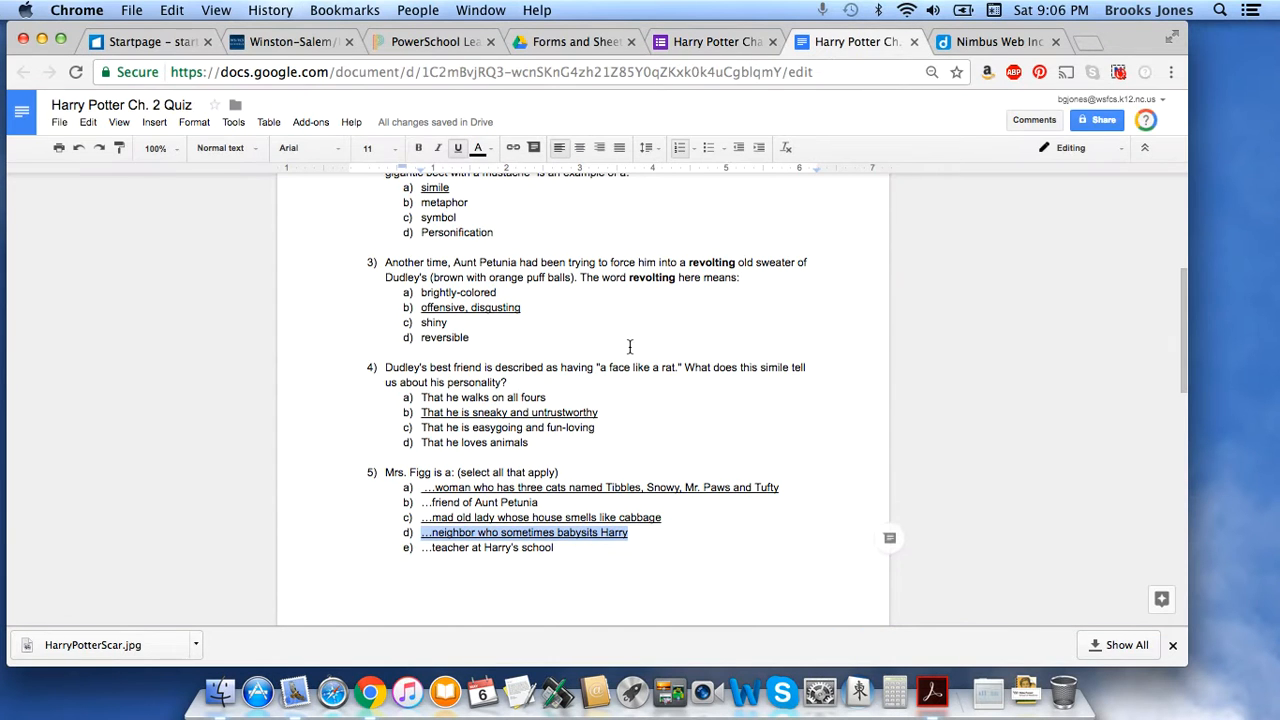
pyautogui.moveTo(561, 548); pyautogui.dragTo(421, 549)
pyautogui.press('super+c')
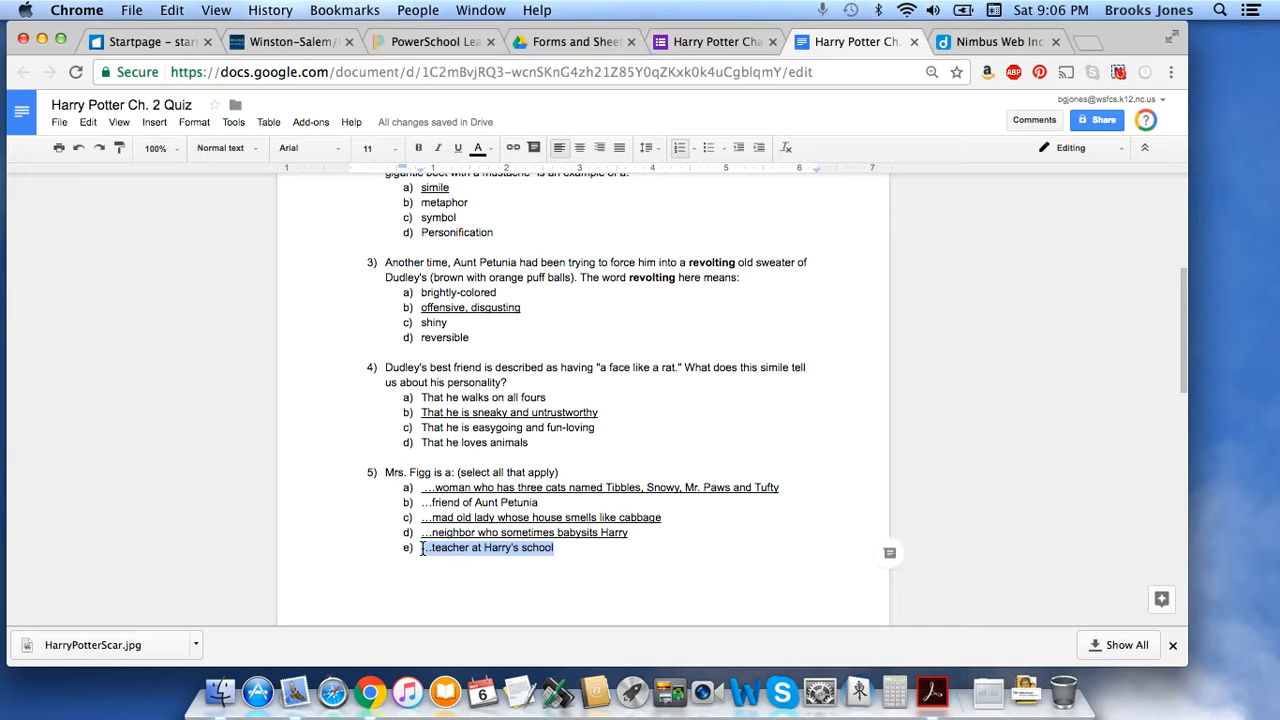
pyautogui.click(713, 42)
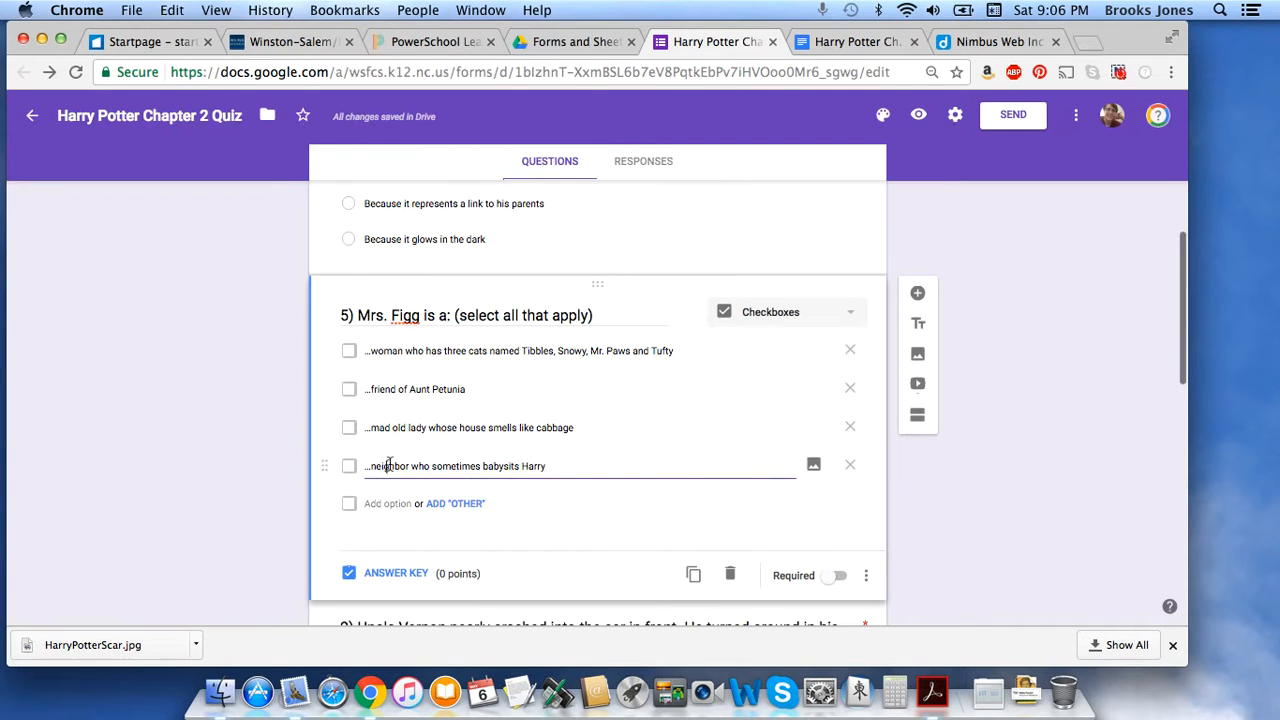
pyautogui.click(378, 503)
pyautogui.press('super+v')
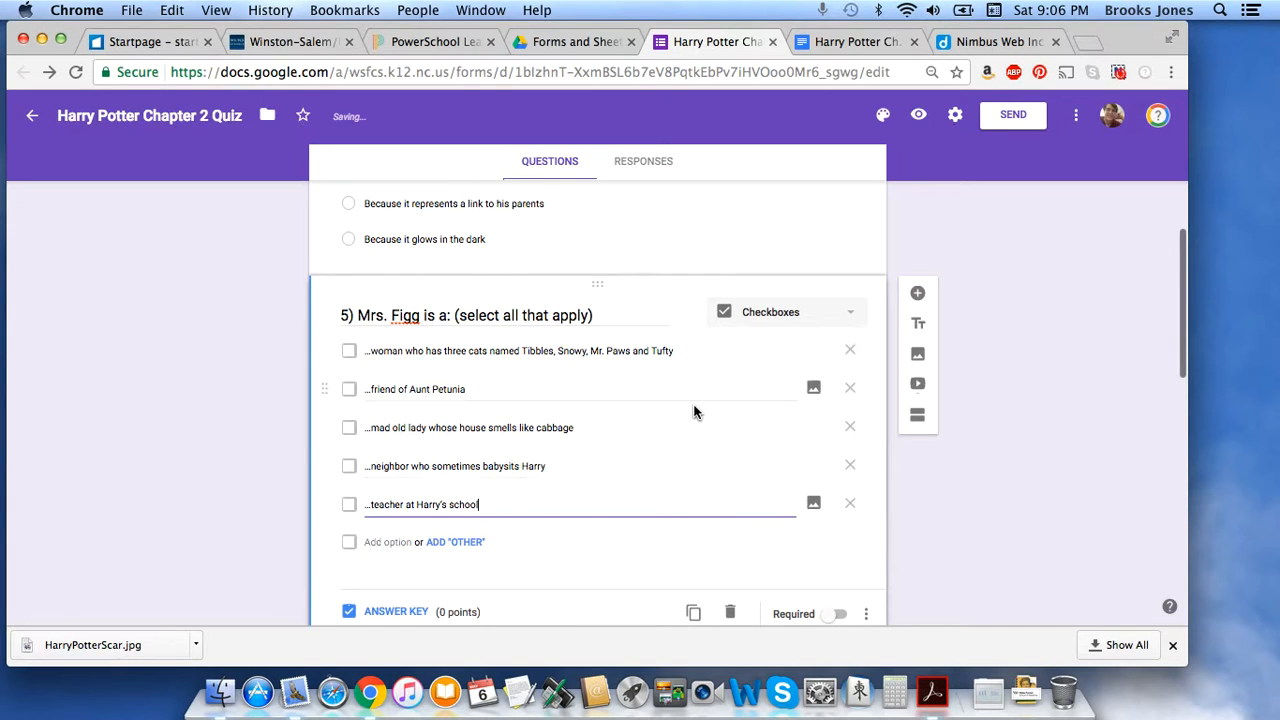
# Make question 5 required and set its value to 12 points.
pyautogui.scroll(-2, 685, 428)
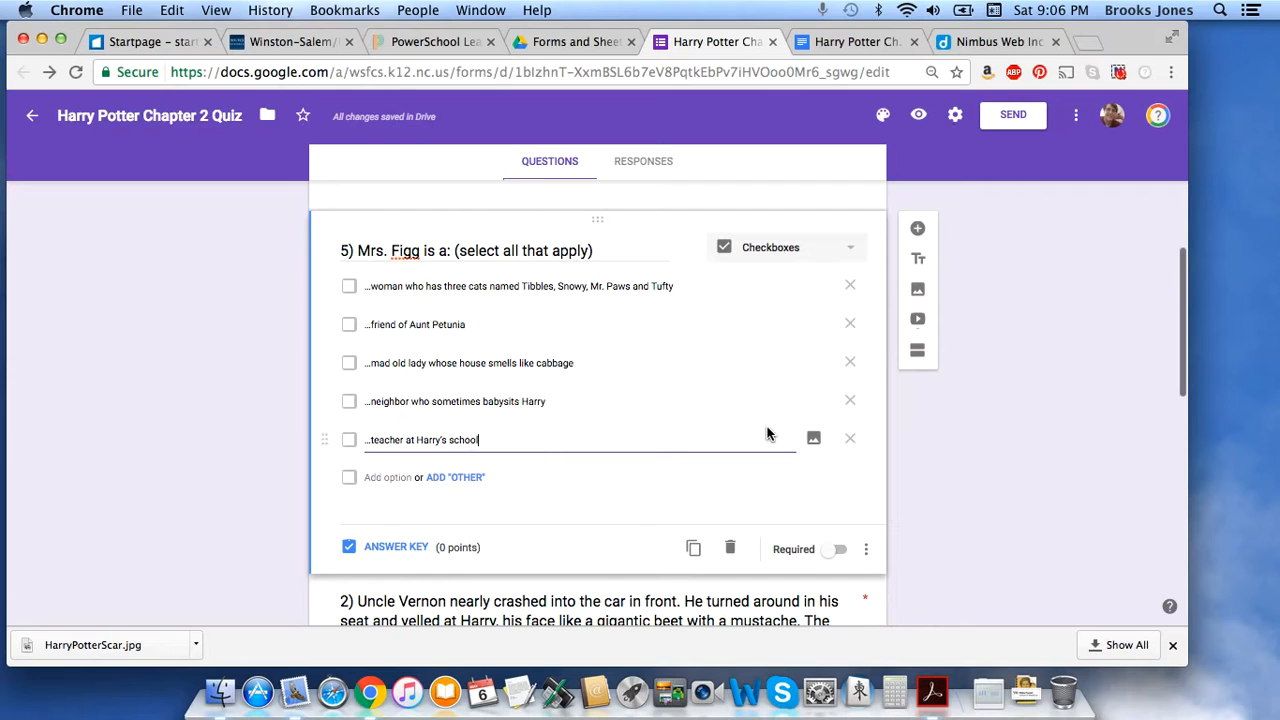
pyautogui.click(836, 549)
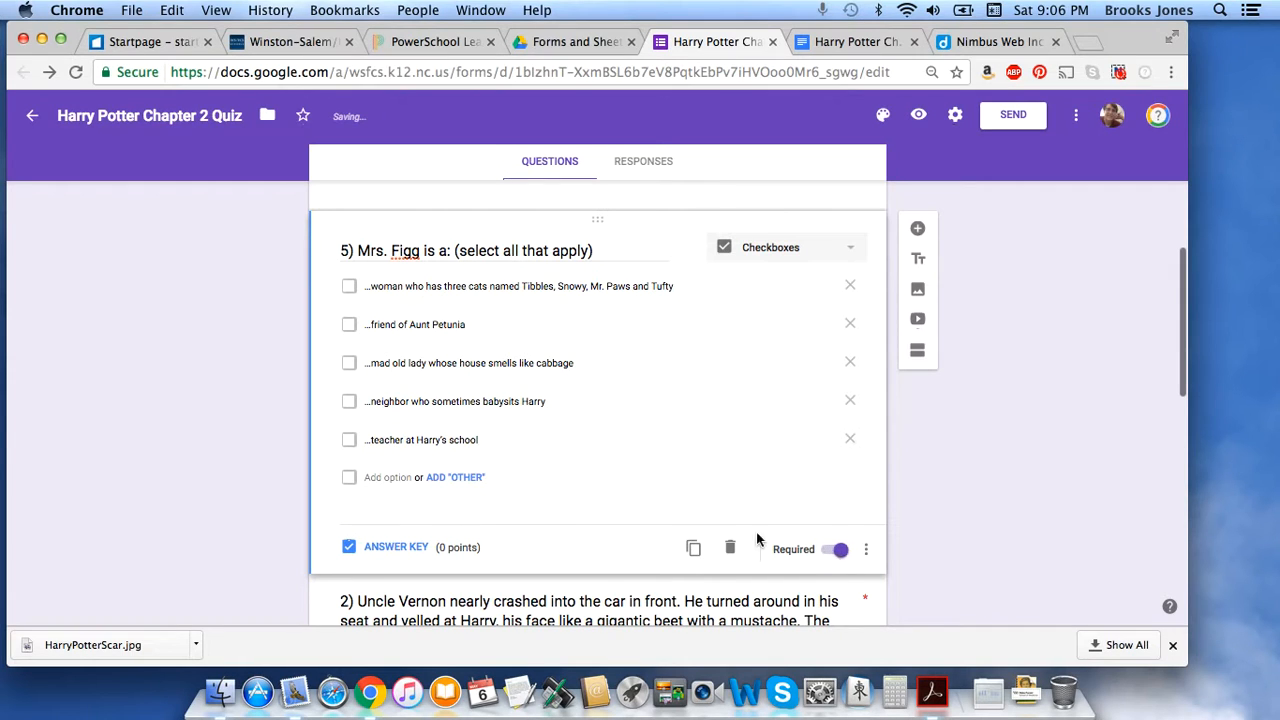
pyautogui.click(389, 547)
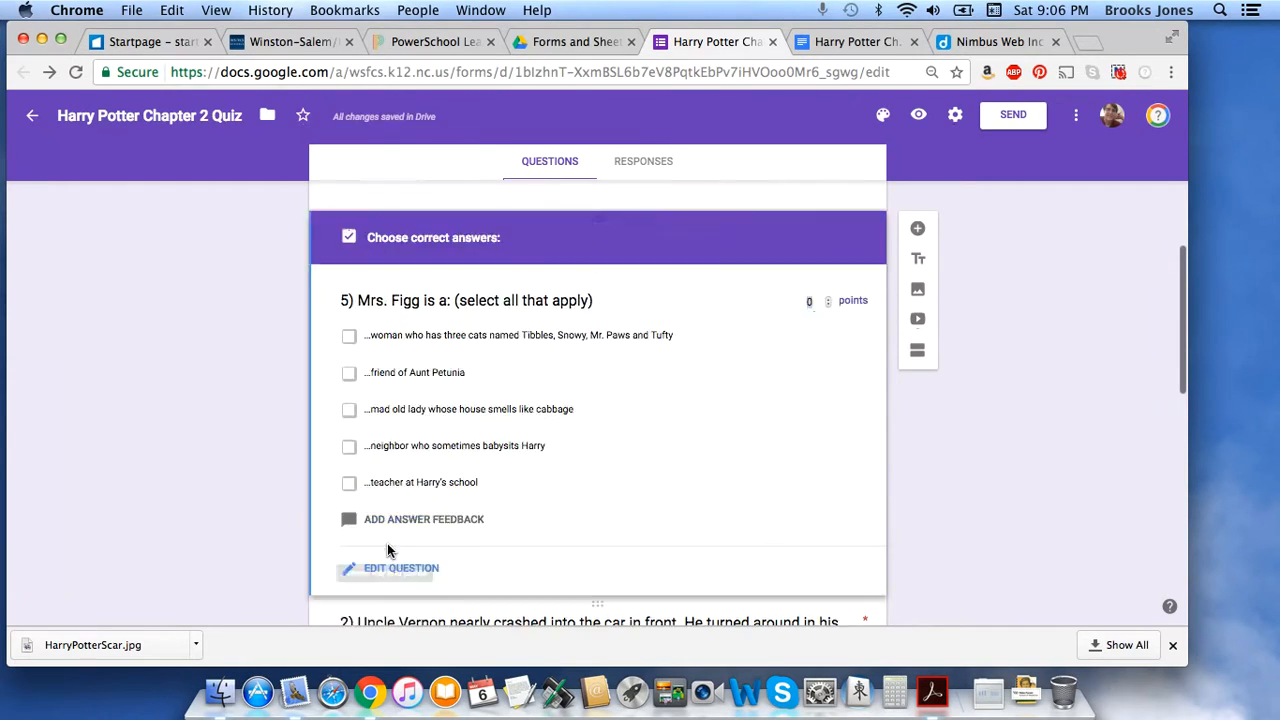
pyautogui.write('12')
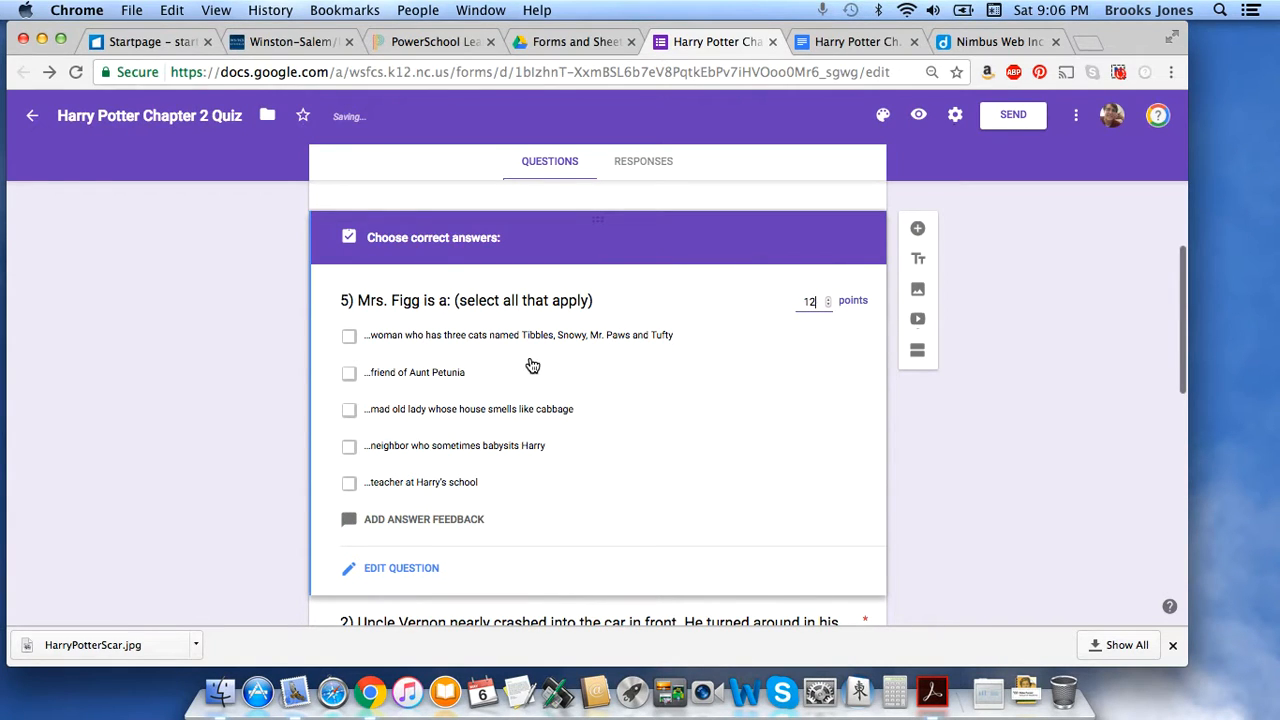
# Mark the three cats, mad old lady and babysitting neighbor options as question 5's correct answers and return to question editing.
pyautogui.click(348, 338)
pyautogui.click(348, 409)
pyautogui.click(348, 448)
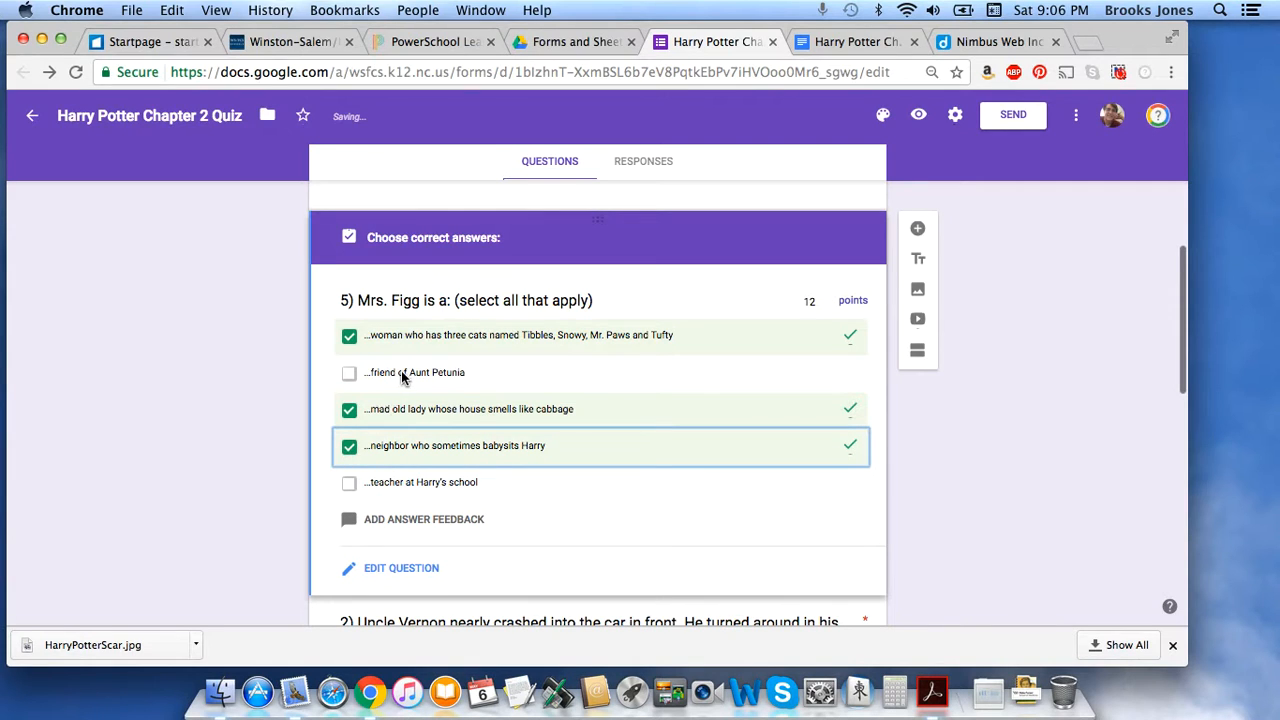
pyautogui.click(397, 570)
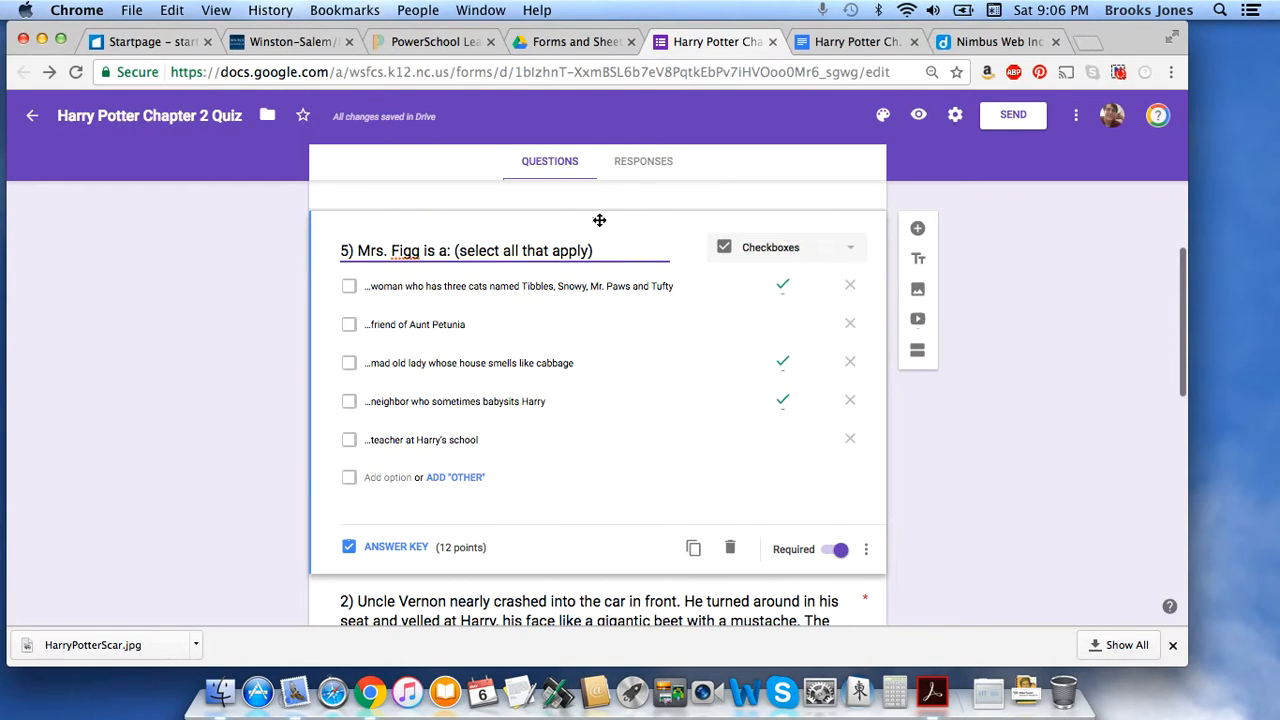
# Move question 5 down the form so it follows question 4.
pyautogui.moveTo(599, 220); pyautogui.dragTo(570, 597)
pyautogui.click(570, 598)
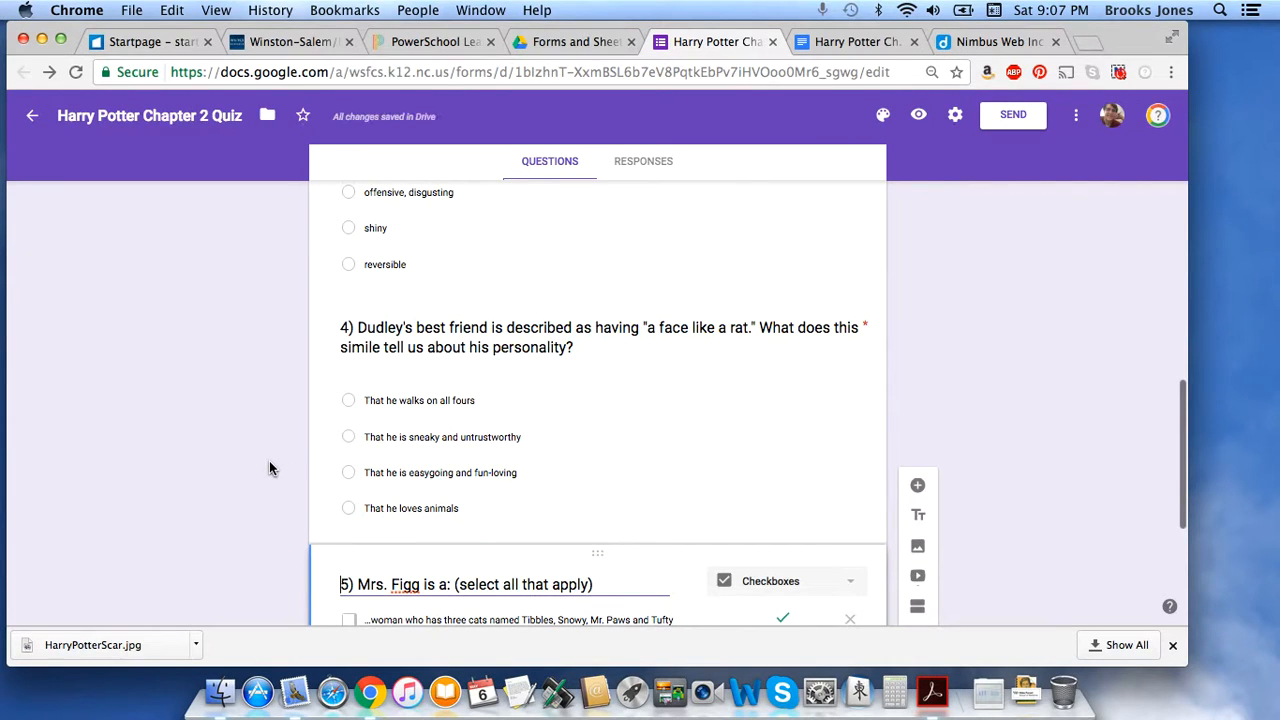
# Add a new question below question 5 and begin its title with "6)".
pyautogui.scroll(-5, 269, 462)
pyautogui.scroll(-2, 269, 467)
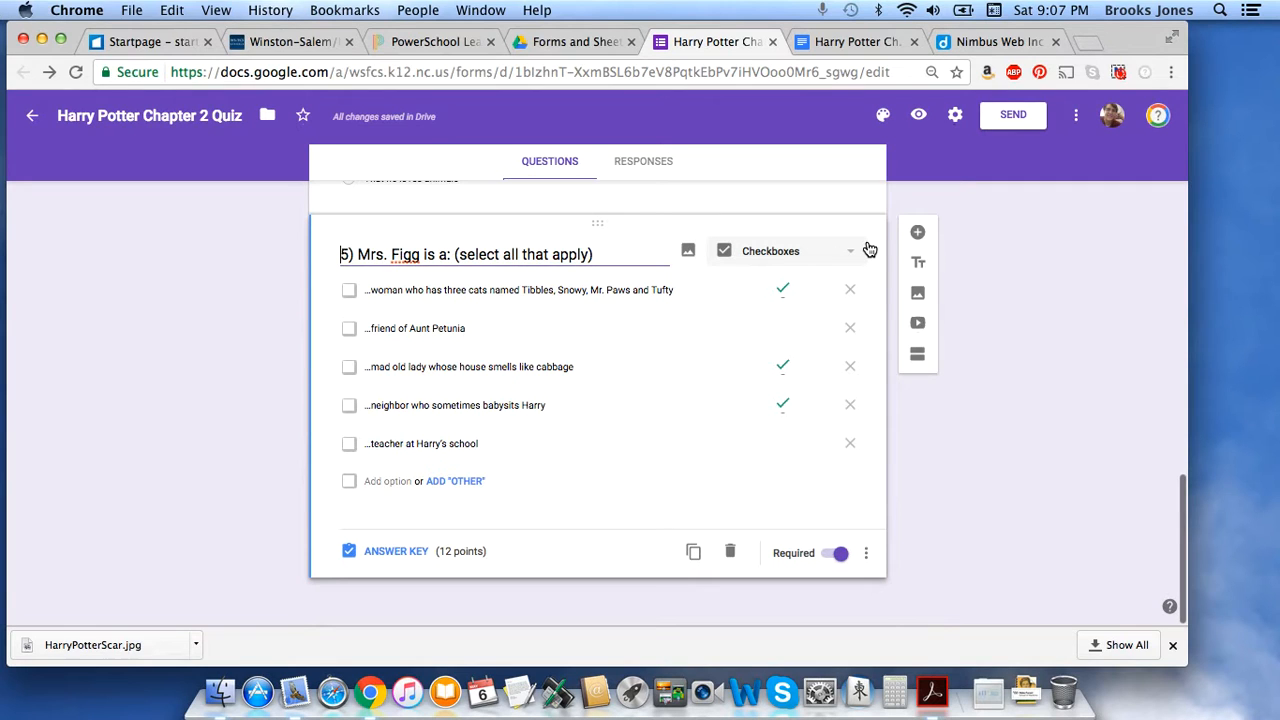
pyautogui.click(921, 233)
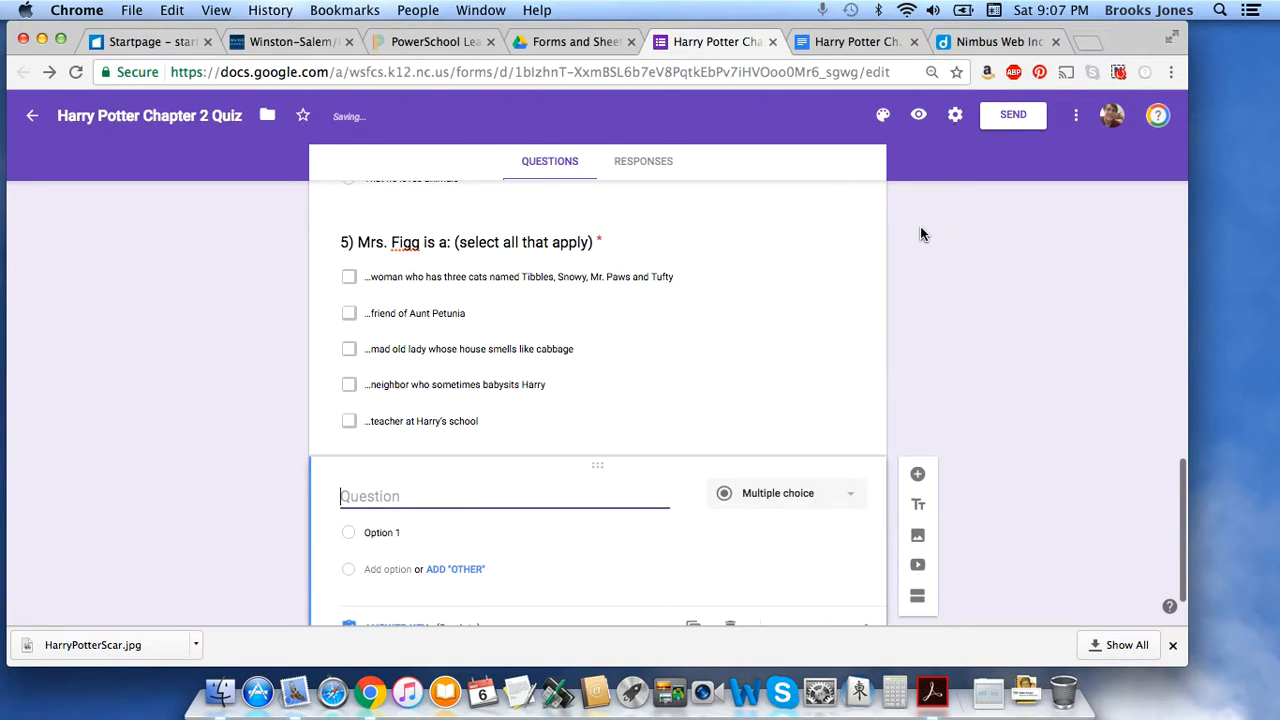
pyautogui.write('6)')
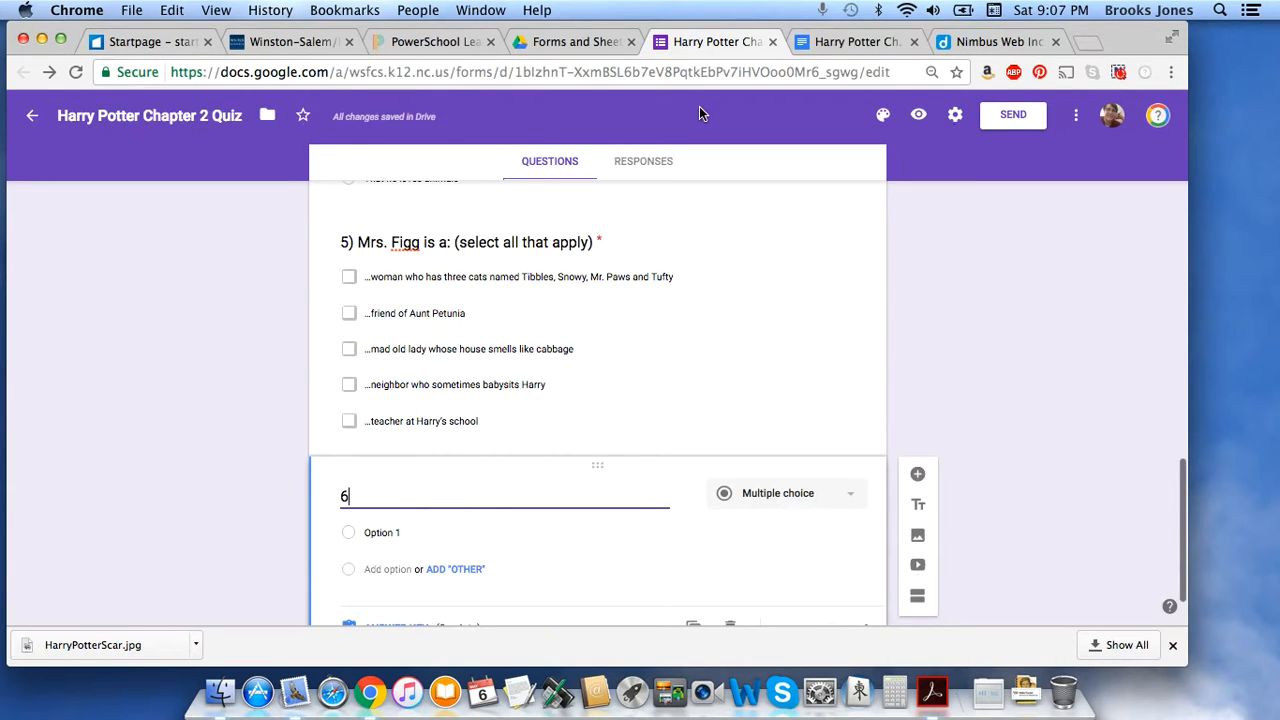
# Copy the "As the snake shook its head..." question text from the quiz document into question 6's title, leaving out the answer.
pyautogui.click(855, 41)
pyautogui.scroll(-6, 601, 492)
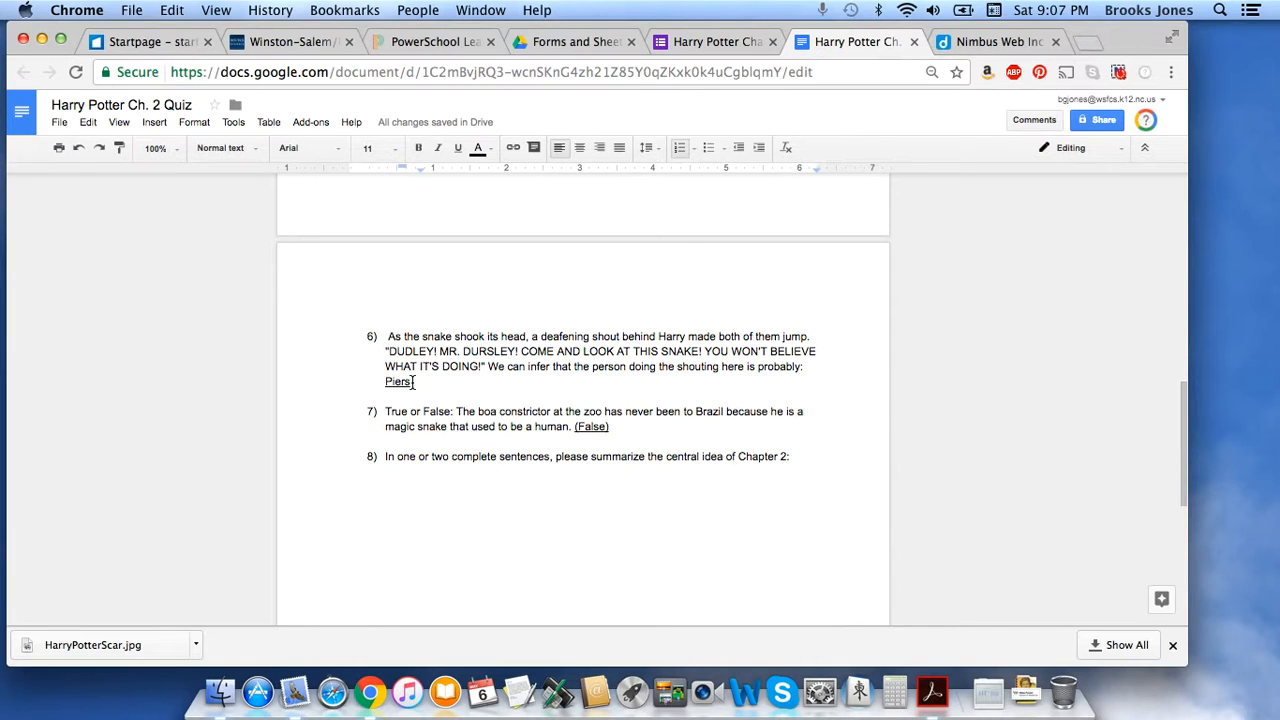
pyautogui.moveTo(805, 367); pyautogui.dragTo(388, 340)
pyautogui.press('super+c')
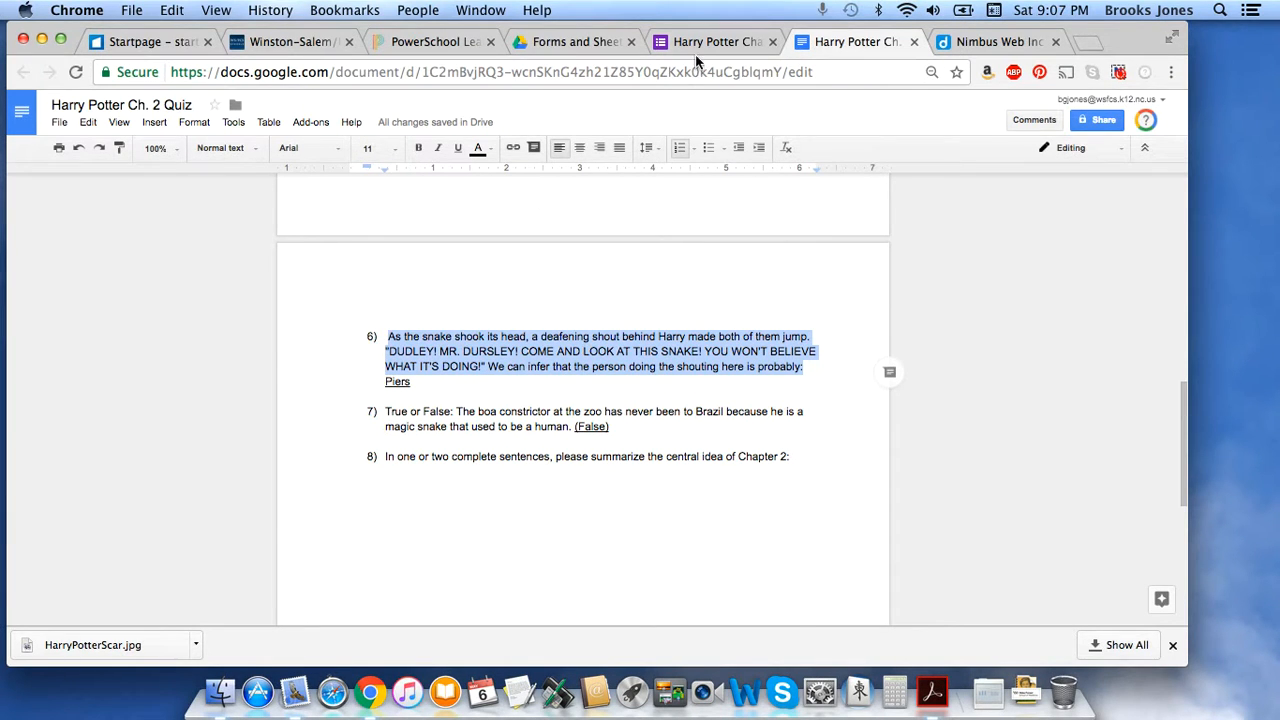
pyautogui.press('super+alt+Left')
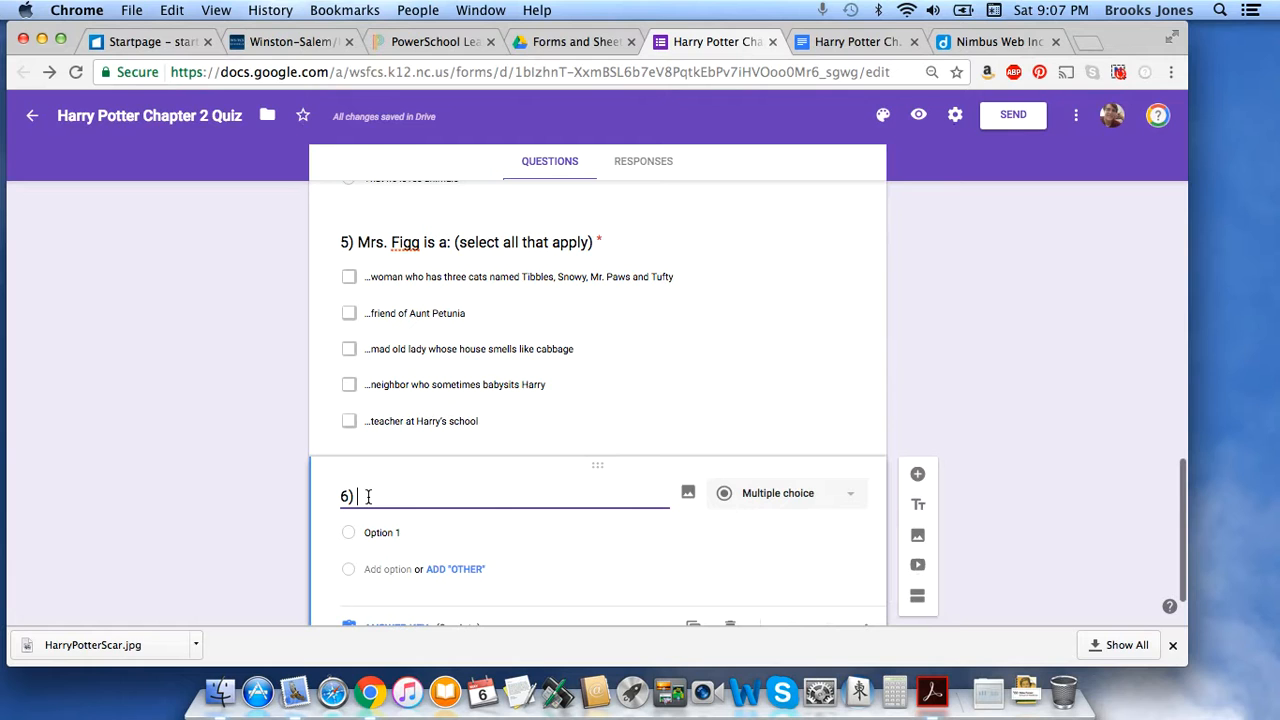
pyautogui.click(368, 497)
pyautogui.press('super+v')
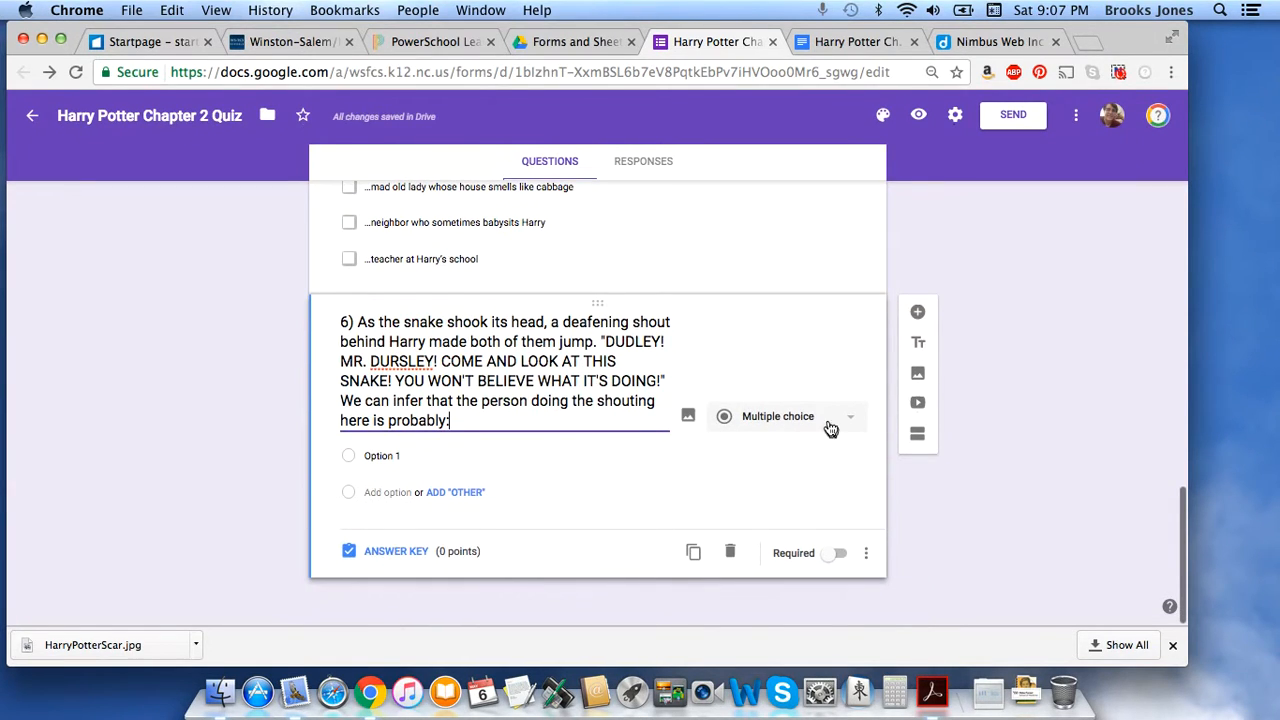
# Change question 6's type to Short answer.
pyautogui.click(853, 422)
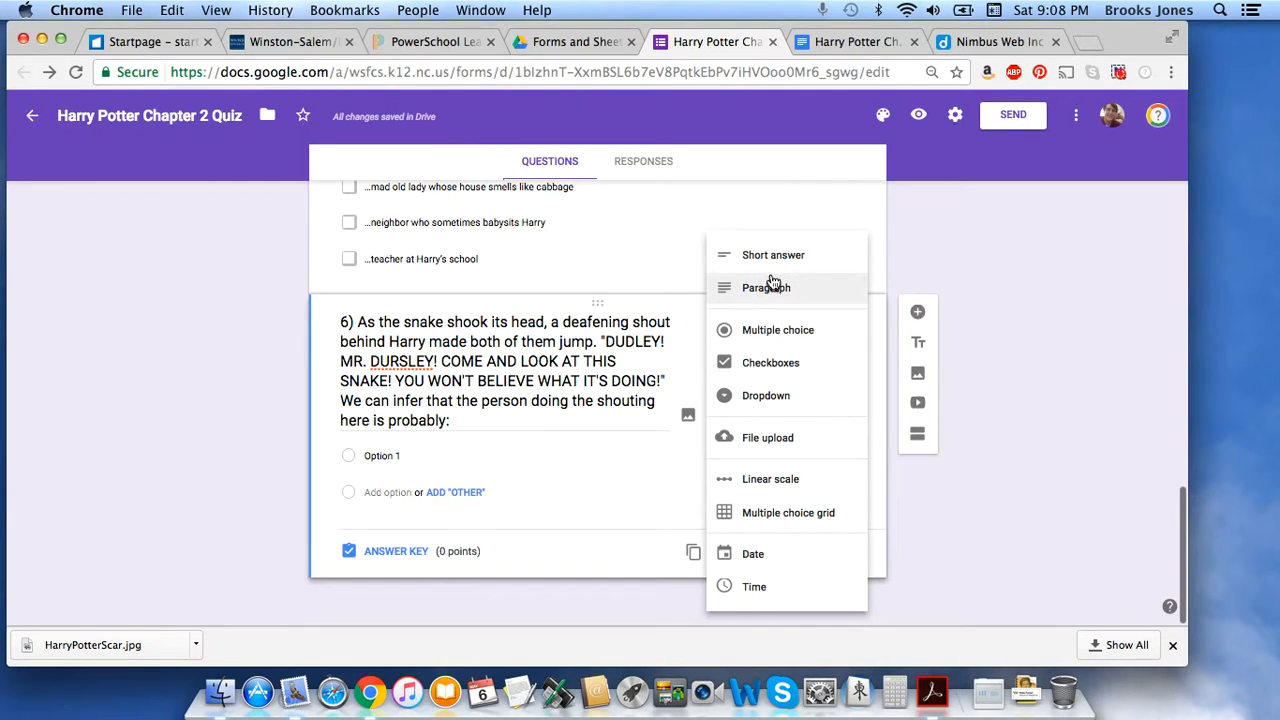
pyautogui.click(810, 398)
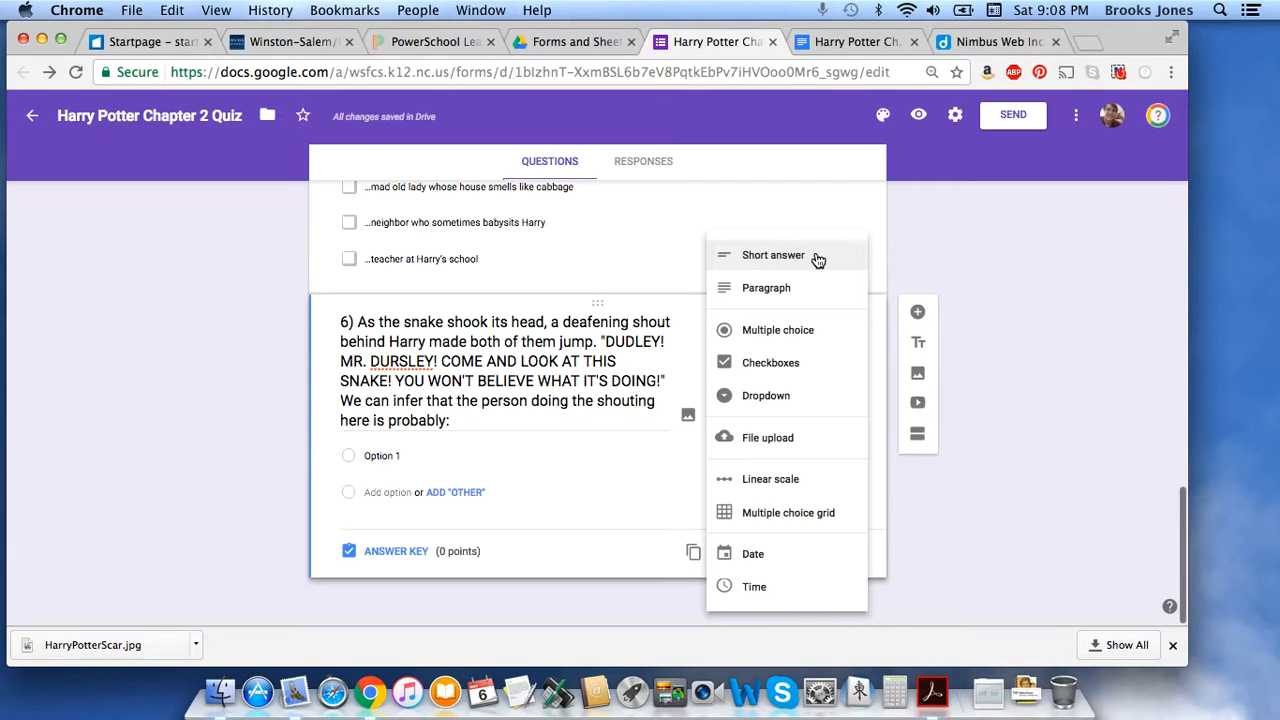
pyautogui.click(773, 255)
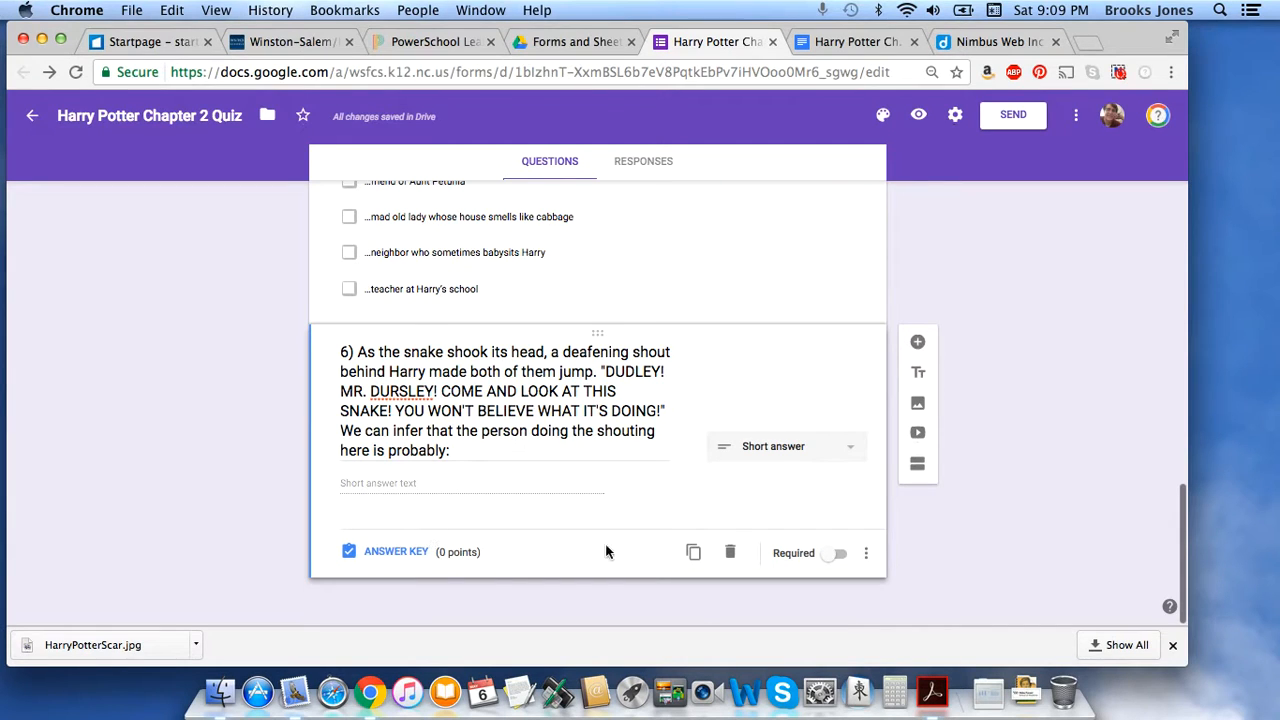
# Make question 6 required and set its value to 12 points.
pyautogui.click(837, 555)
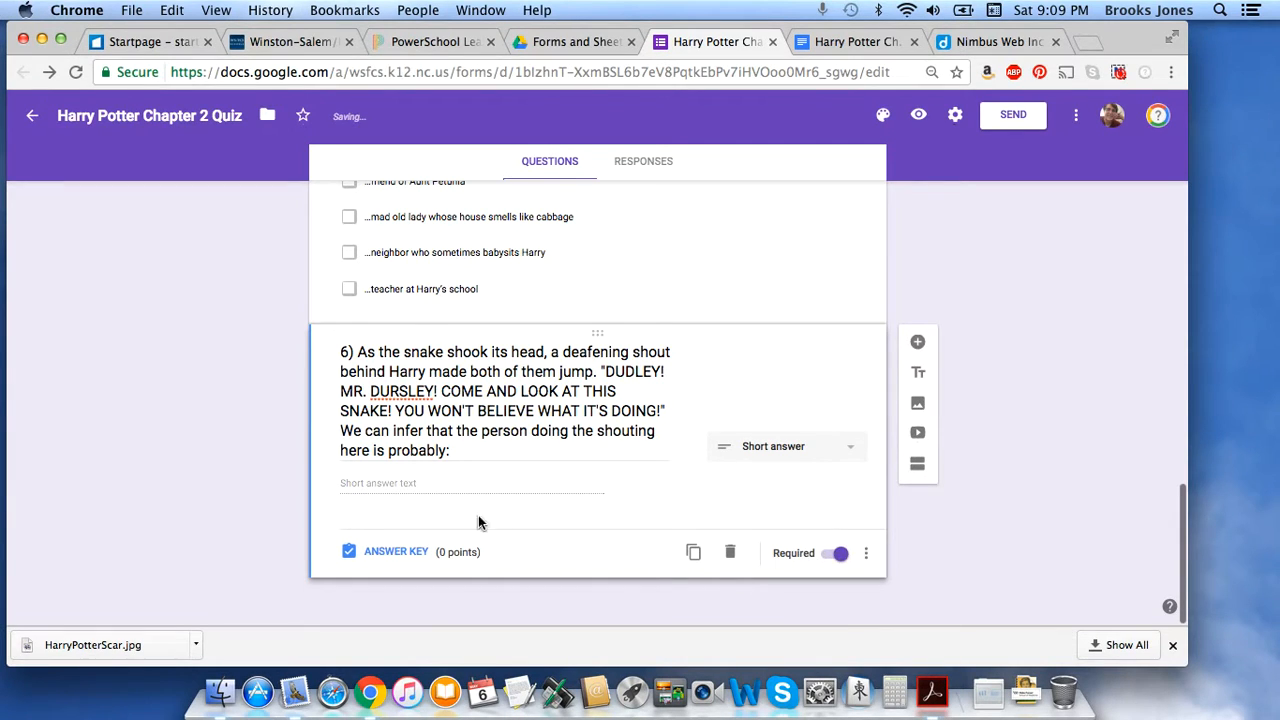
pyautogui.click(390, 552)
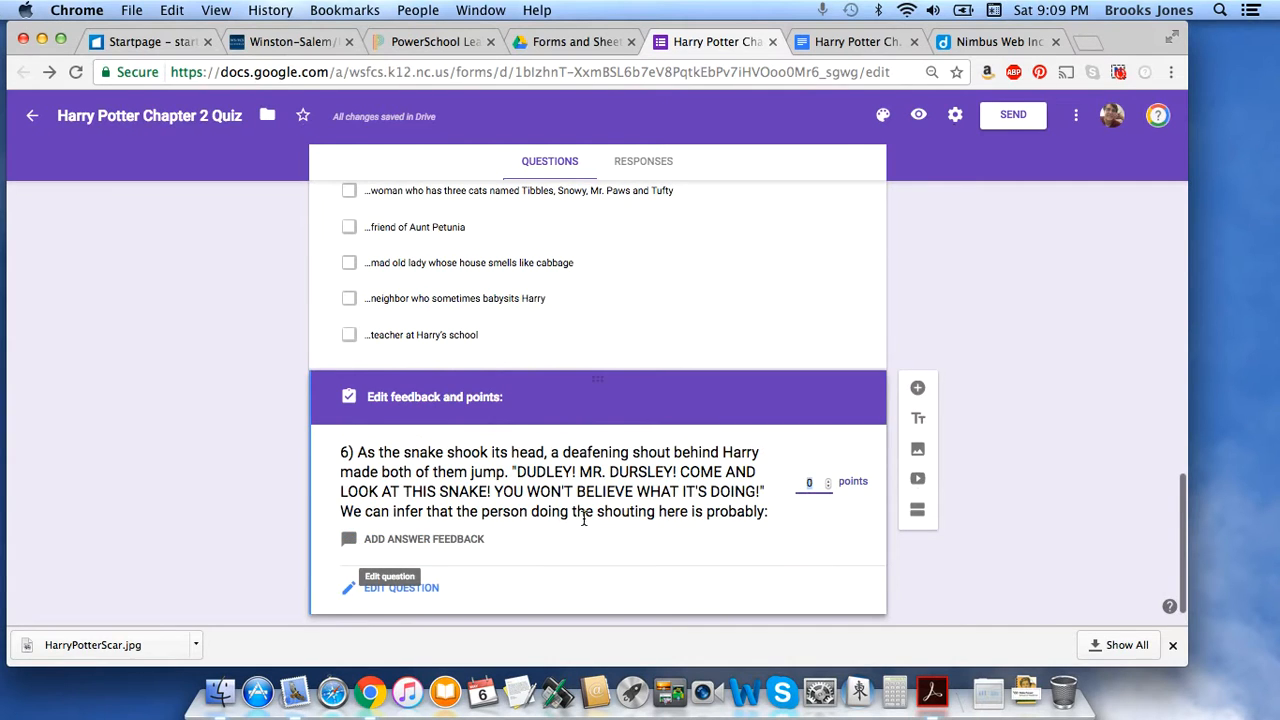
pyautogui.scroll(-1, 597, 517)
pyautogui.write('12')
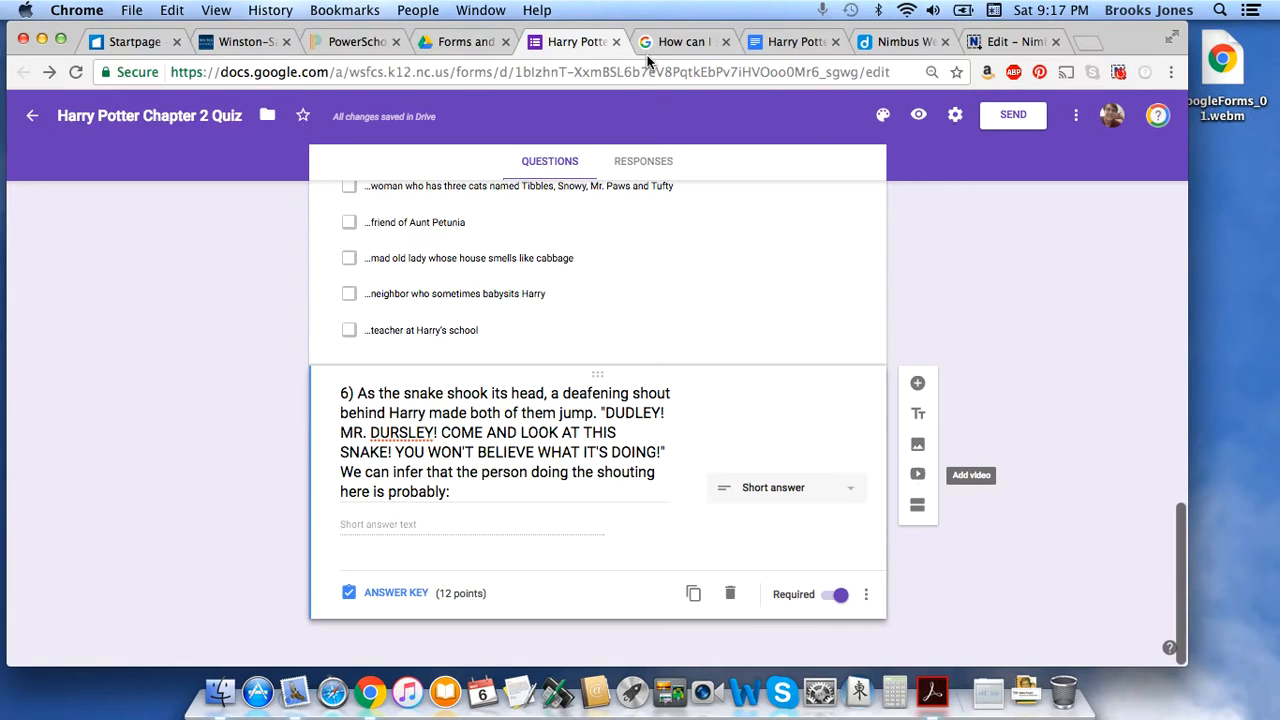
# Check the Google support forum reply about setting answers for short-answer quiz questions, and return to the form.
pyautogui.click(693, 45)
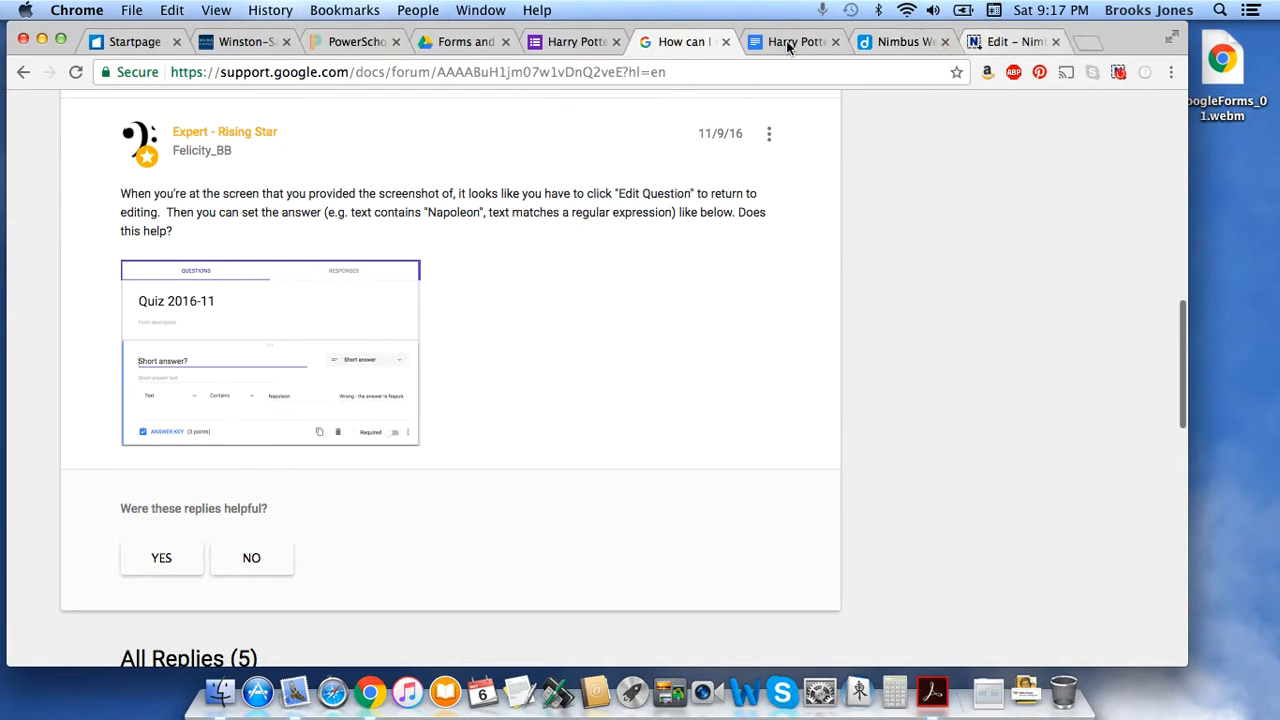
pyautogui.click(561, 43)
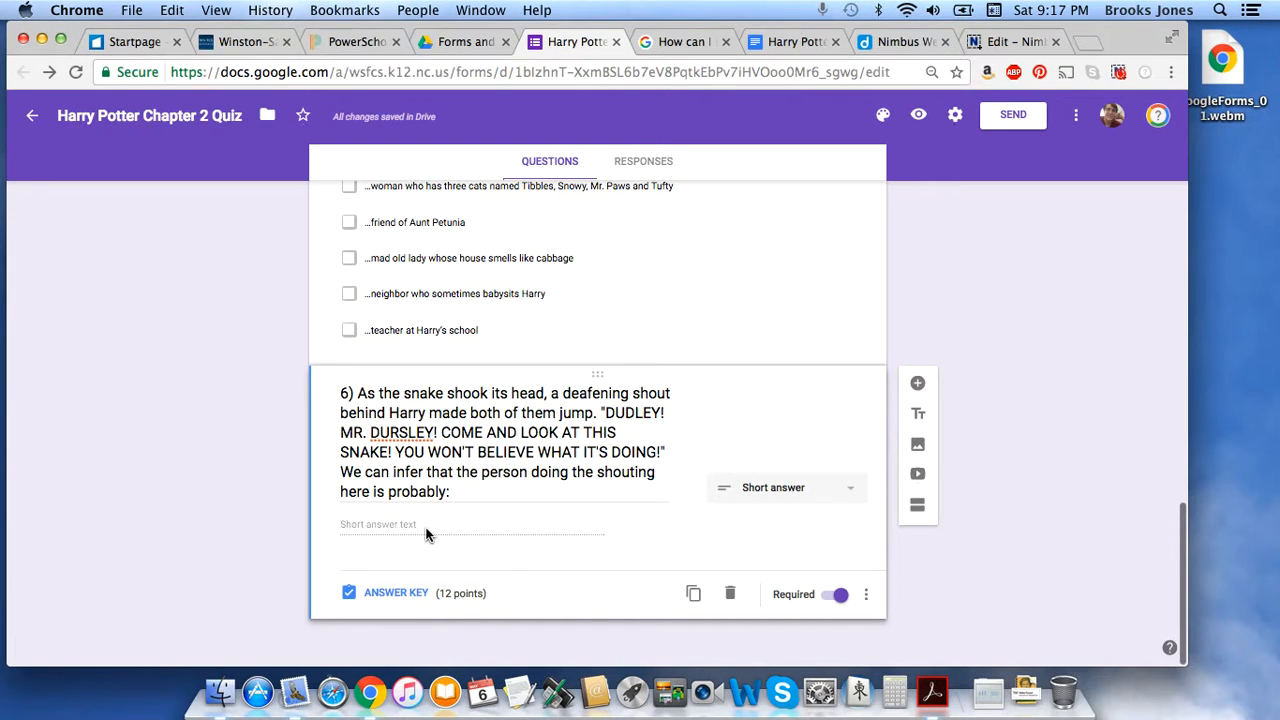
# Add question 7, titled "7)" plus the true-or-false boa constrictor statement copied from the quiz document without its answer.
pyautogui.click(919, 384)
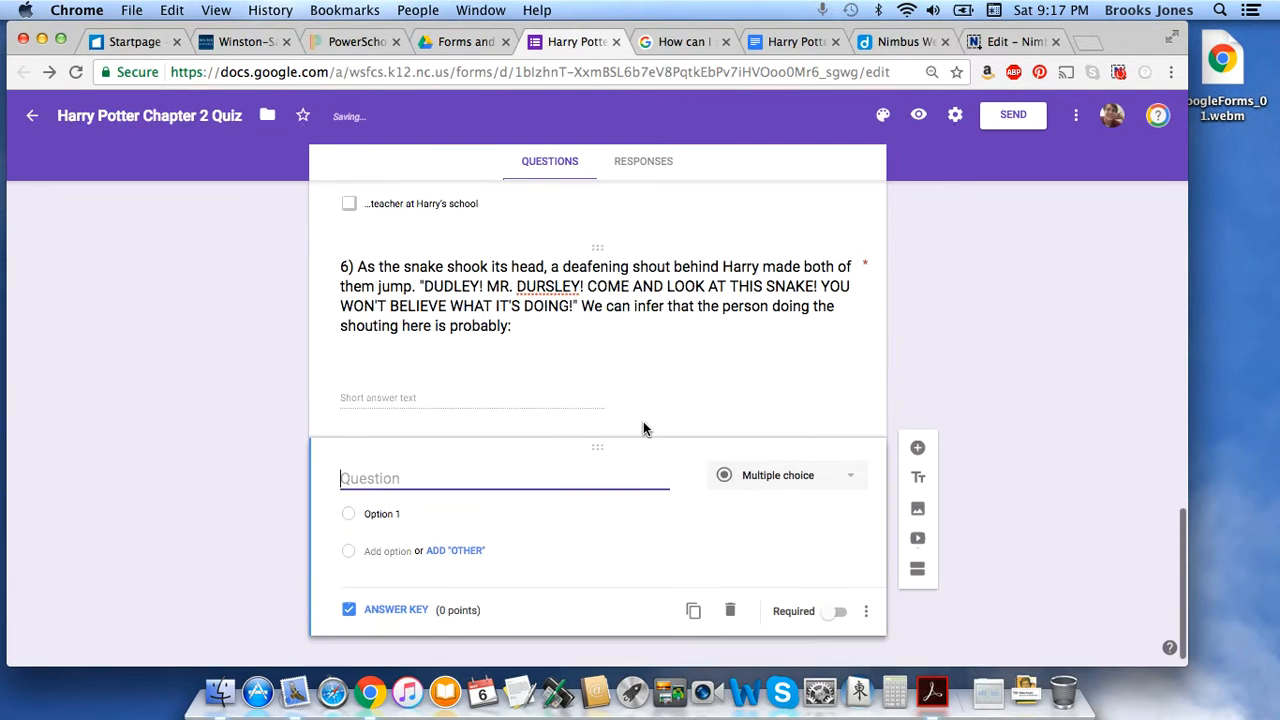
pyautogui.click(782, 44)
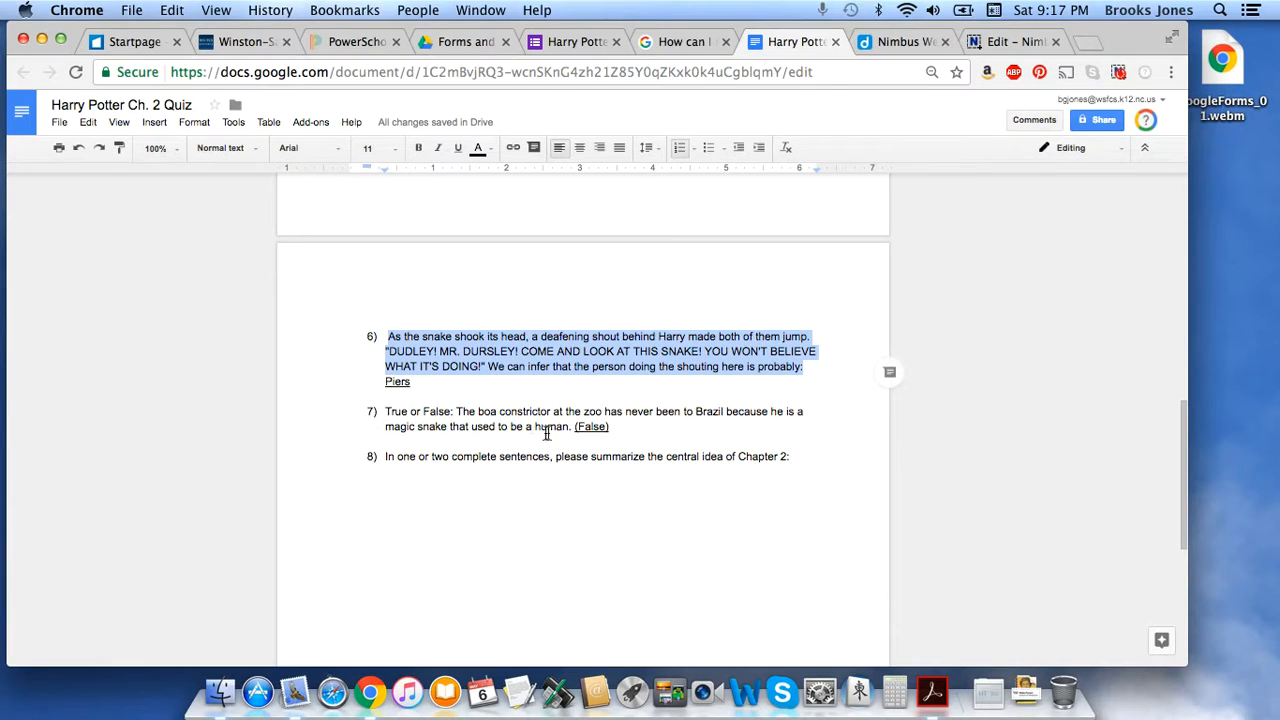
pyautogui.moveTo(572, 428); pyautogui.dragTo(386, 412)
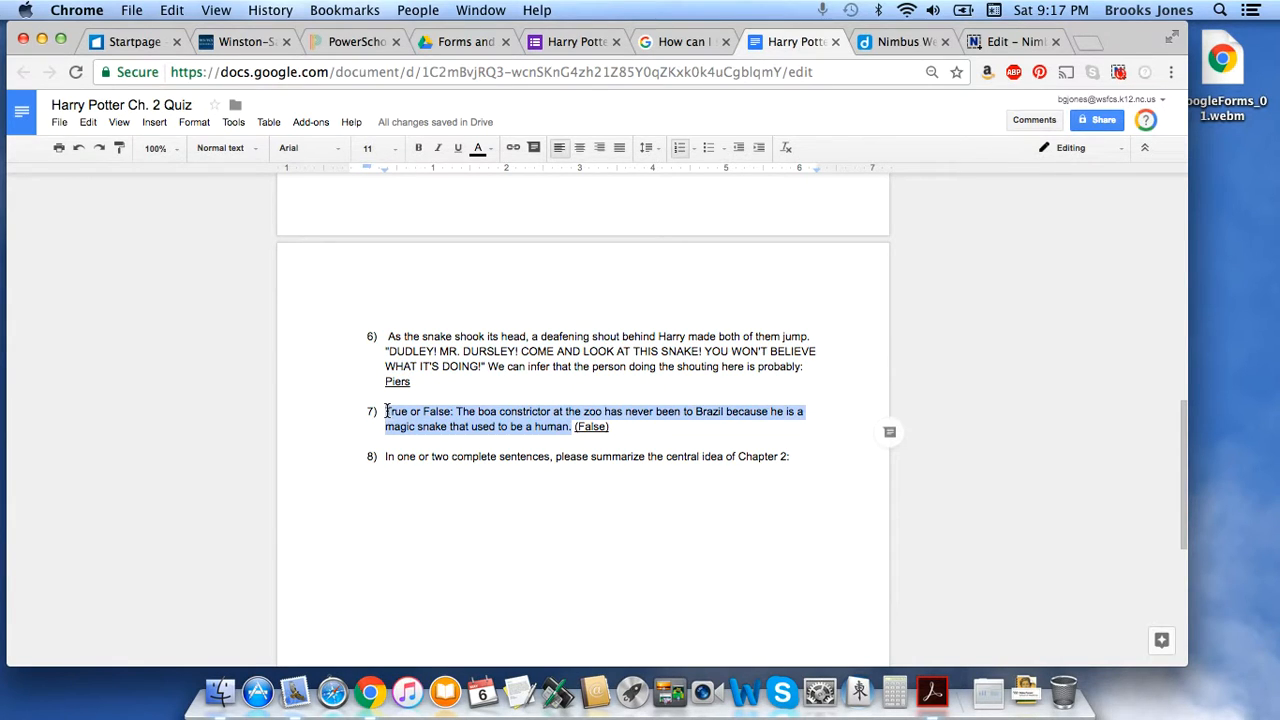
pyautogui.press('super+c')
pyautogui.click(568, 41)
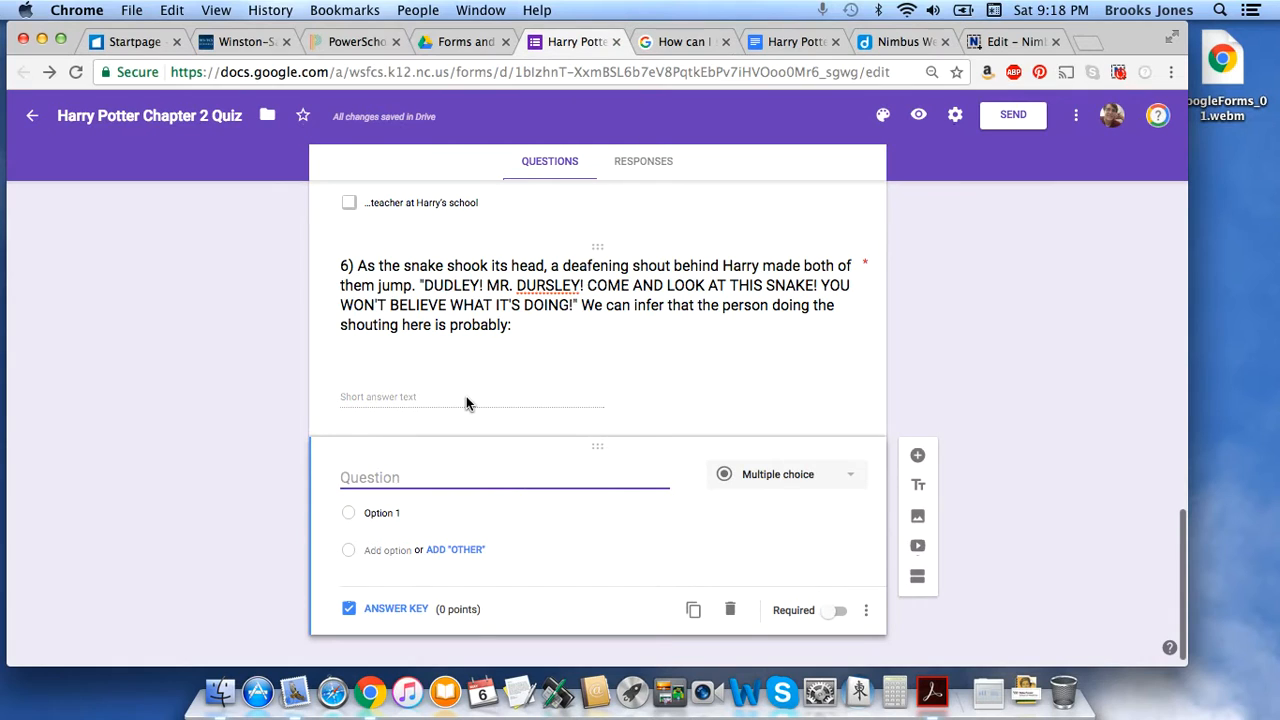
pyautogui.write('7)')
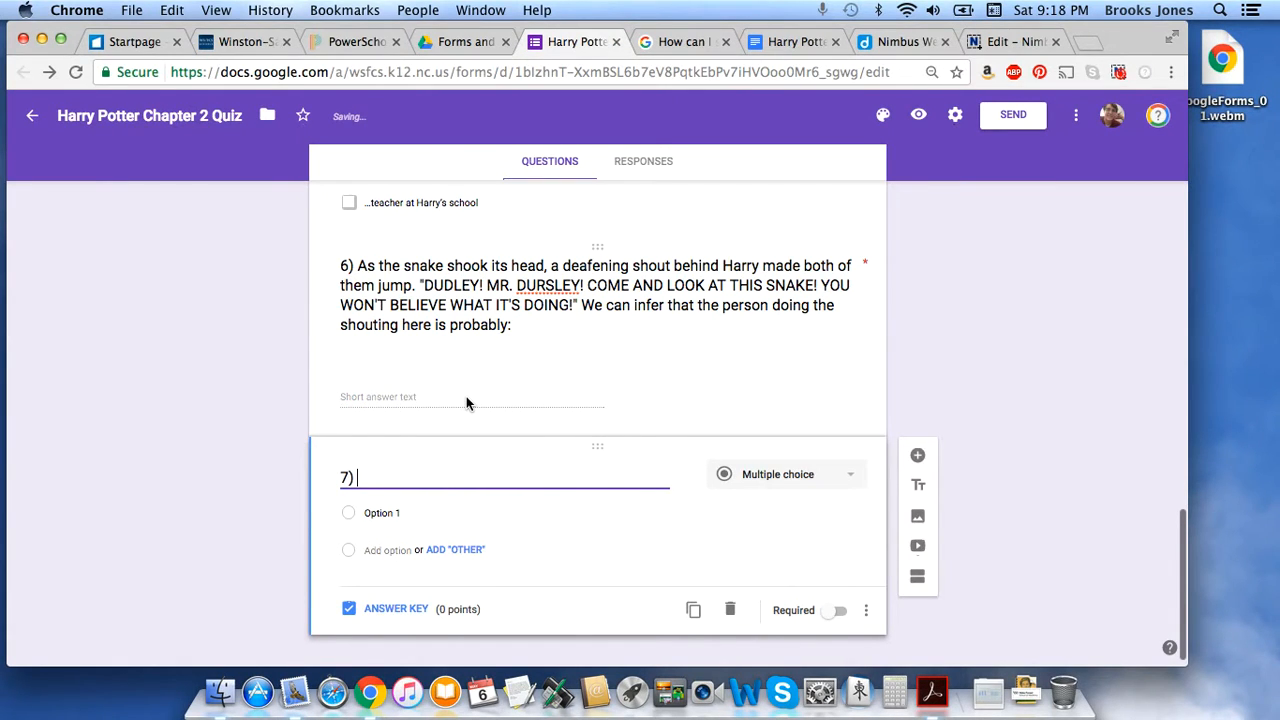
pyautogui.press('super+v')
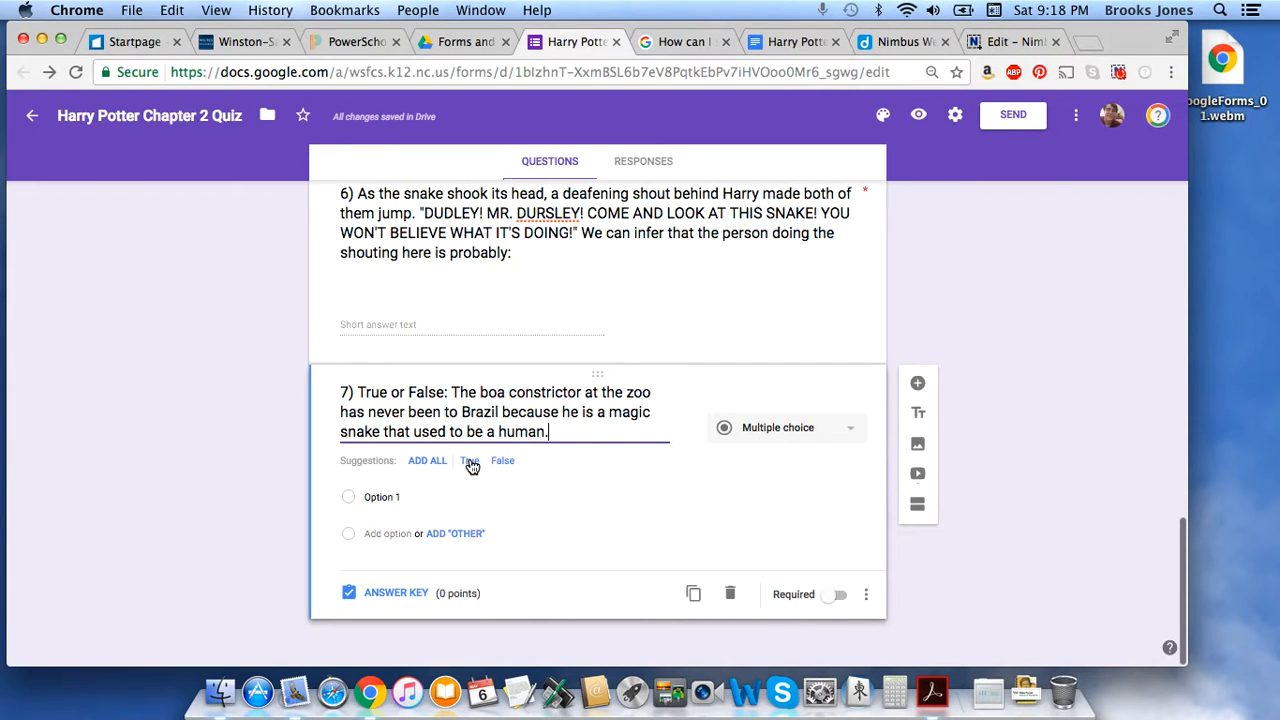
# Add the suggested True and False options to question 7 and make it required.
pyautogui.click(424, 460)
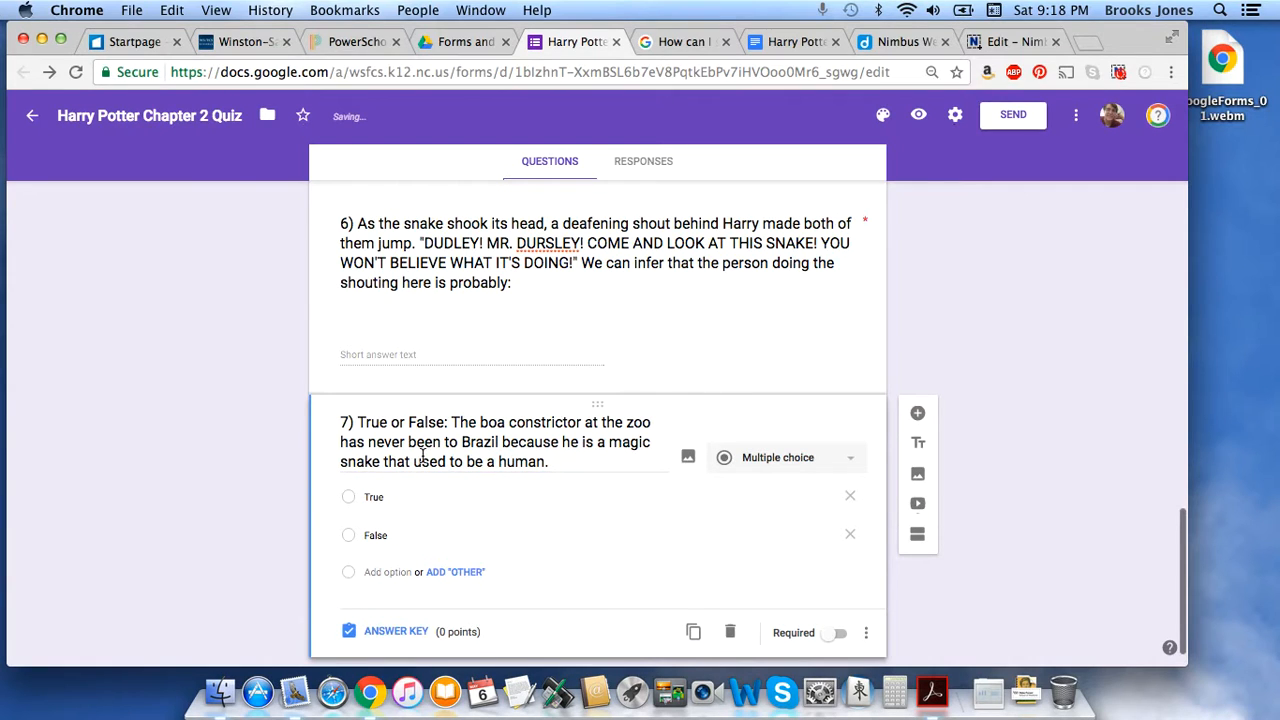
pyautogui.scroll(-1, 586, 534)
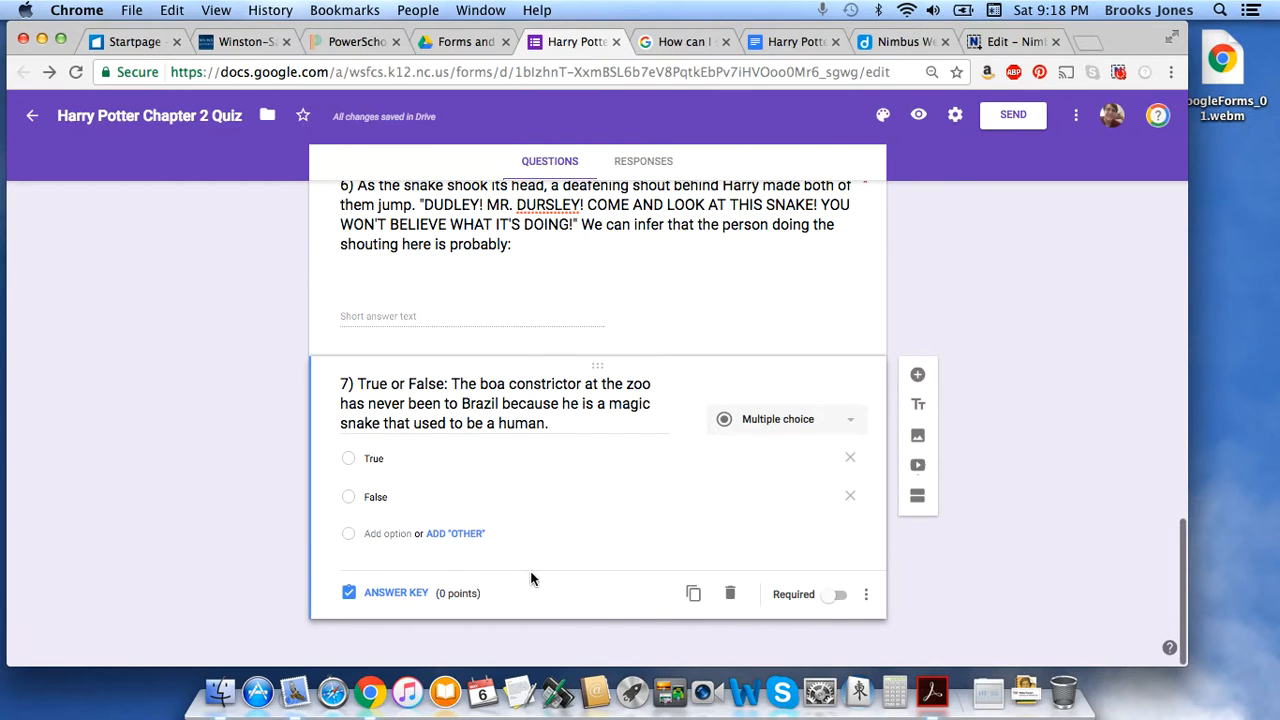
pyautogui.click(833, 595)
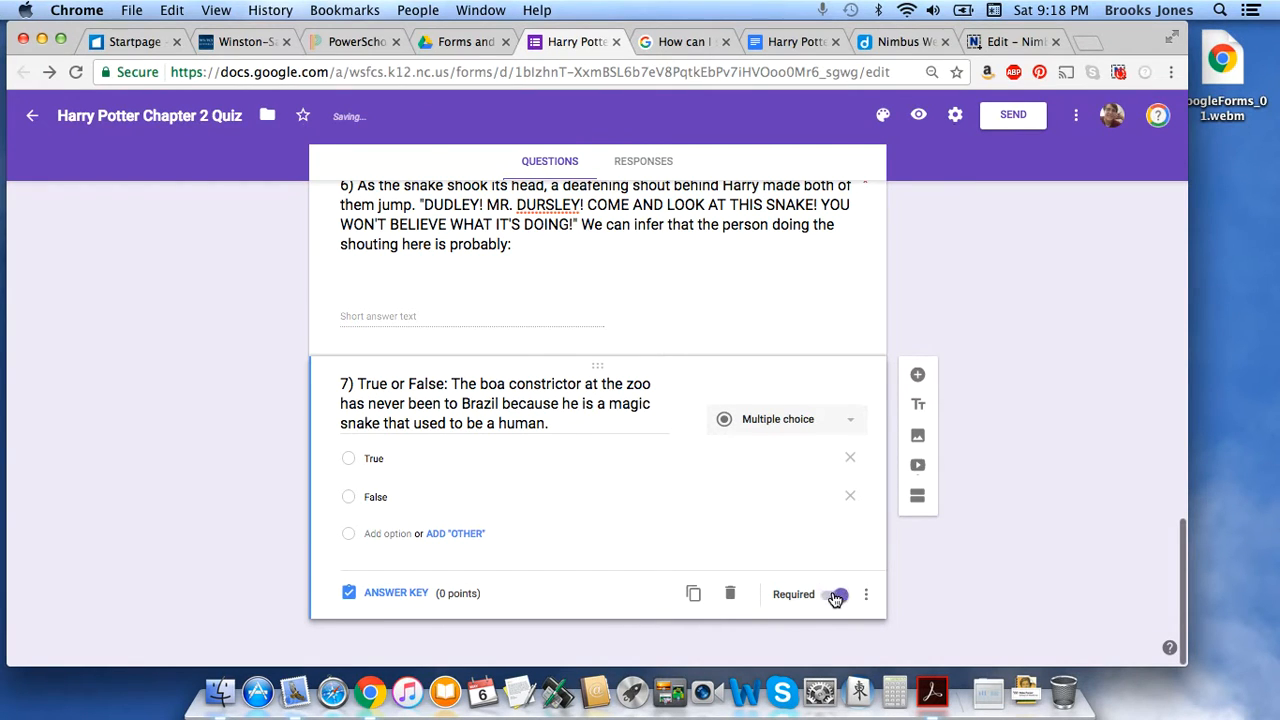
# Set question 7's correct answer to False, worth 12 points, and return to question editing.
pyautogui.click(395, 596)
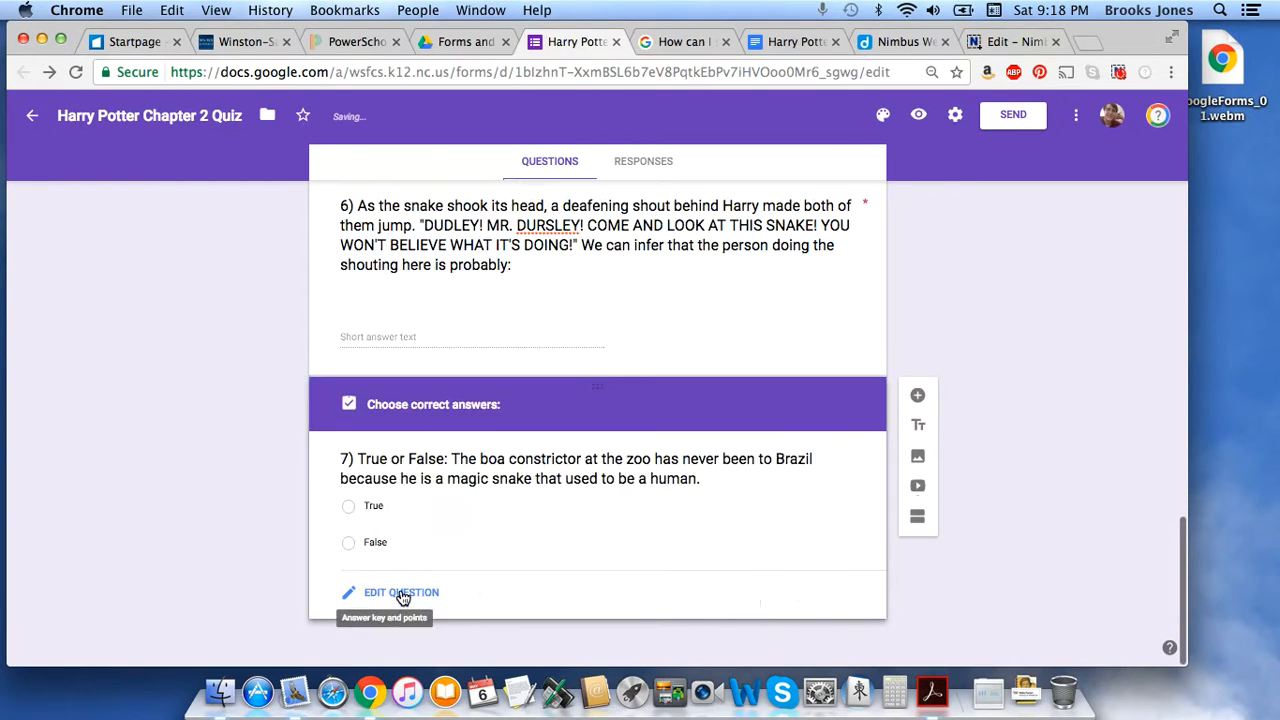
pyautogui.click(345, 544)
pyautogui.scroll(-1, 444, 544)
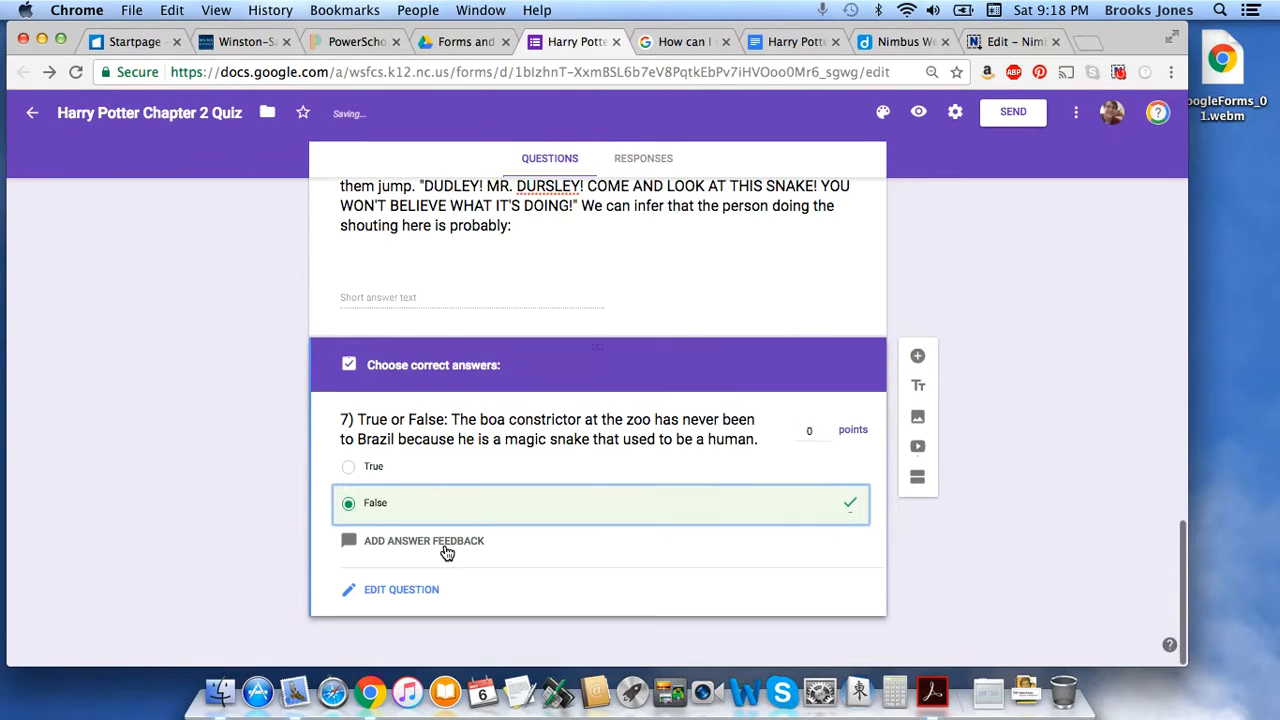
pyautogui.click(810, 435)
pyautogui.write('12')
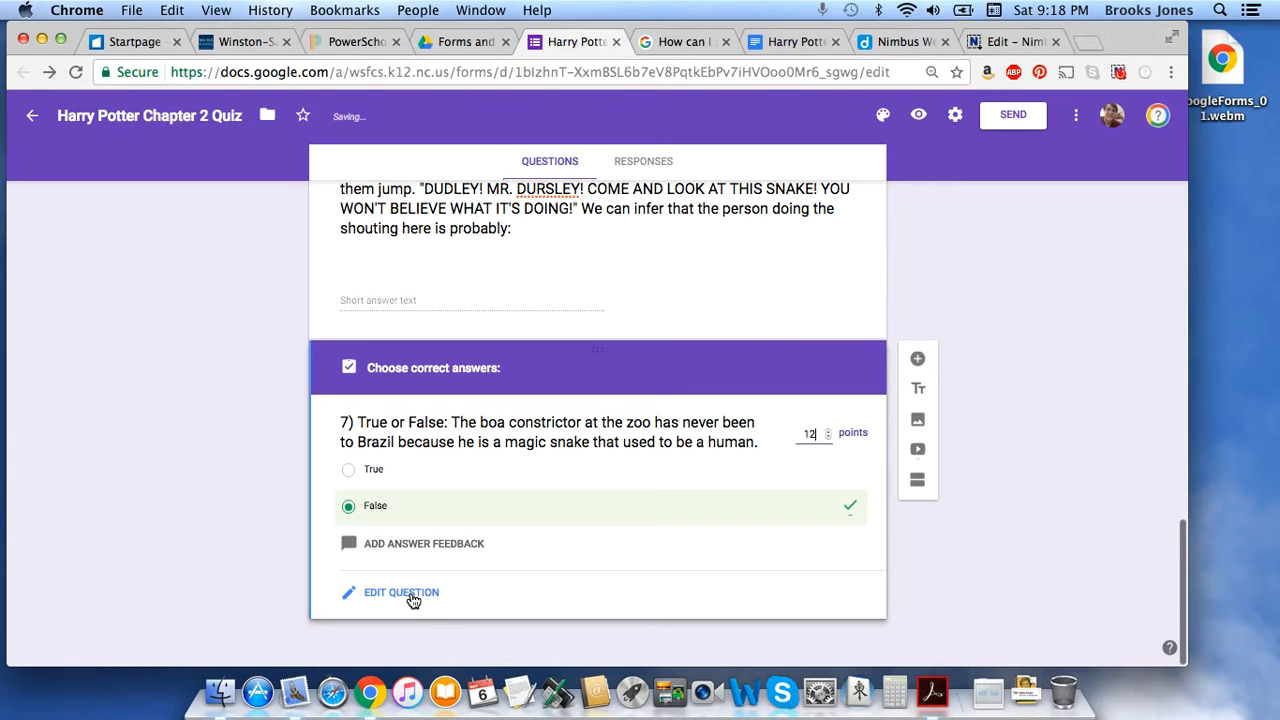
pyautogui.click(405, 593)
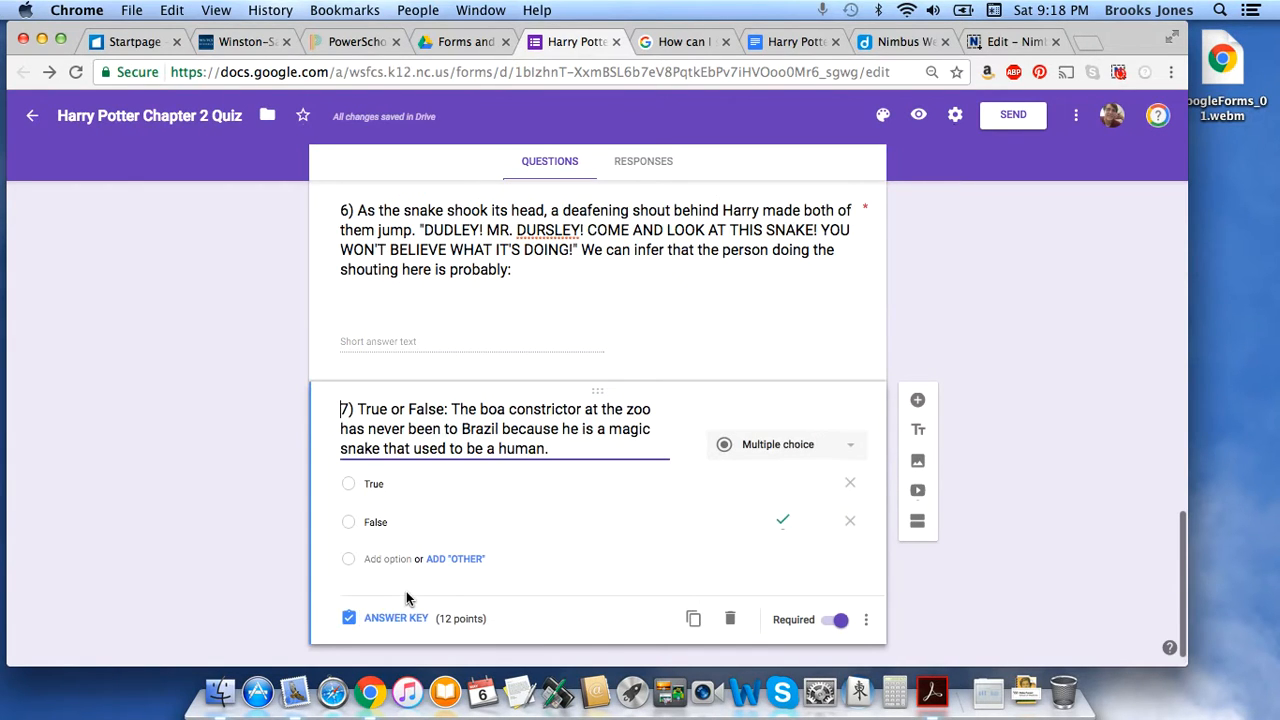
# Add a new question below question 7, start its title with "8)", and set its type to Paragraph.
pyautogui.scroll(-1, 253, 543)
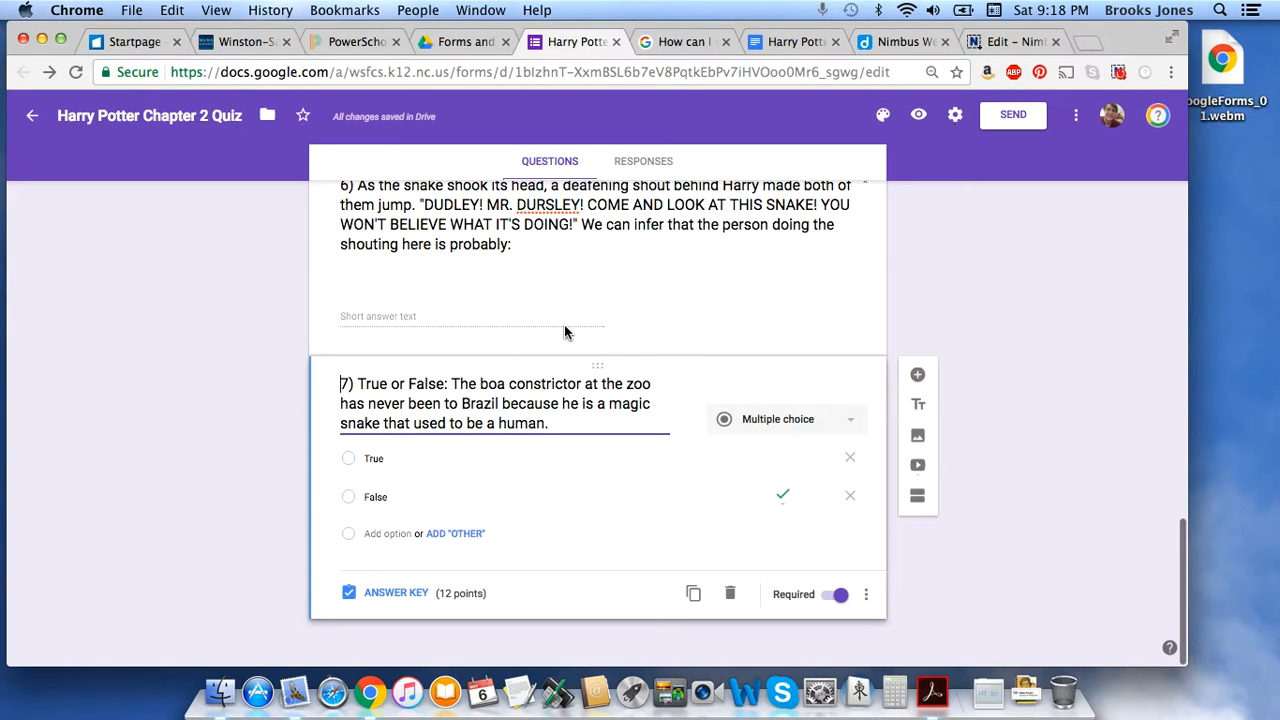
pyautogui.scroll(-1, 262, 545)
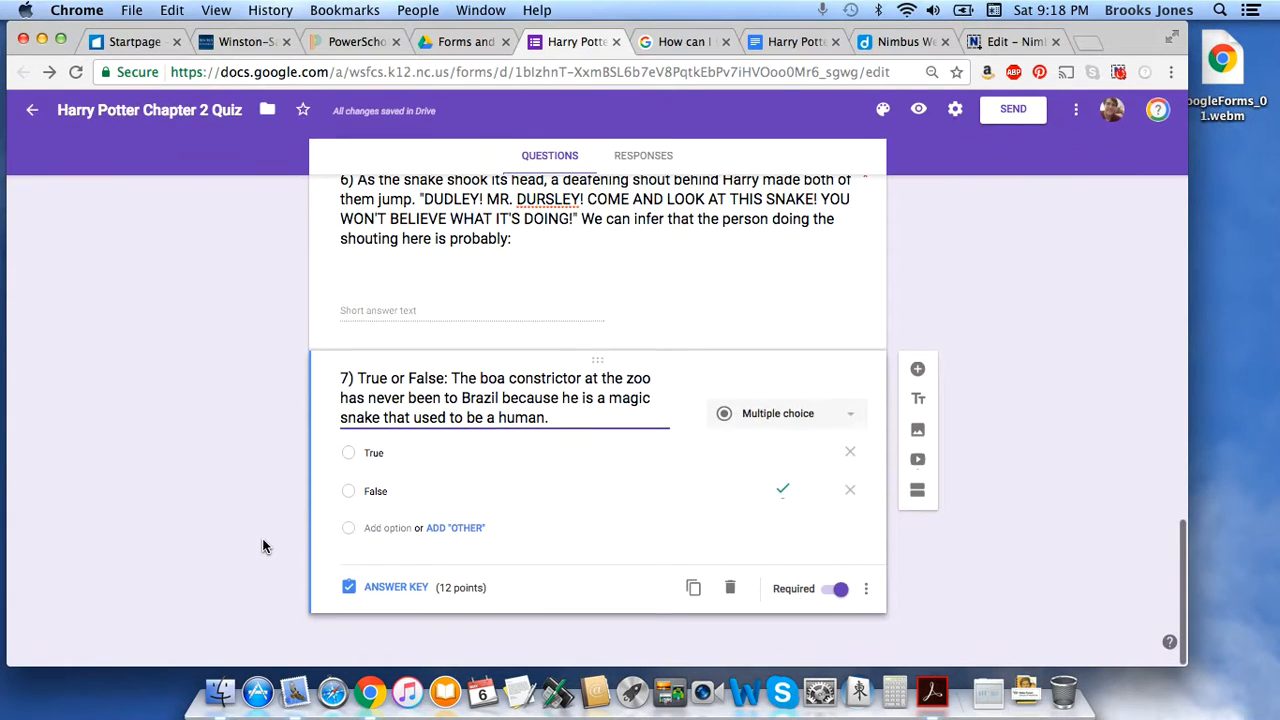
pyautogui.click(918, 377)
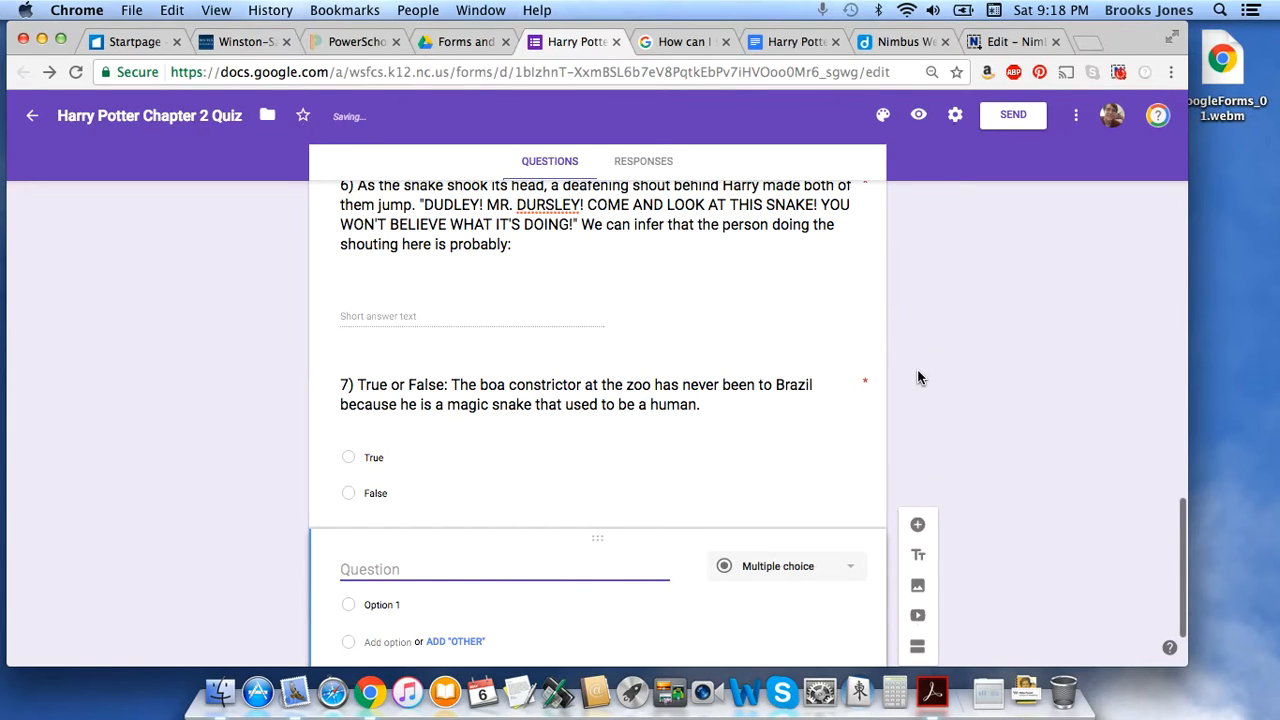
pyautogui.write('8)')
pyautogui.scroll(-2, 985, 360)
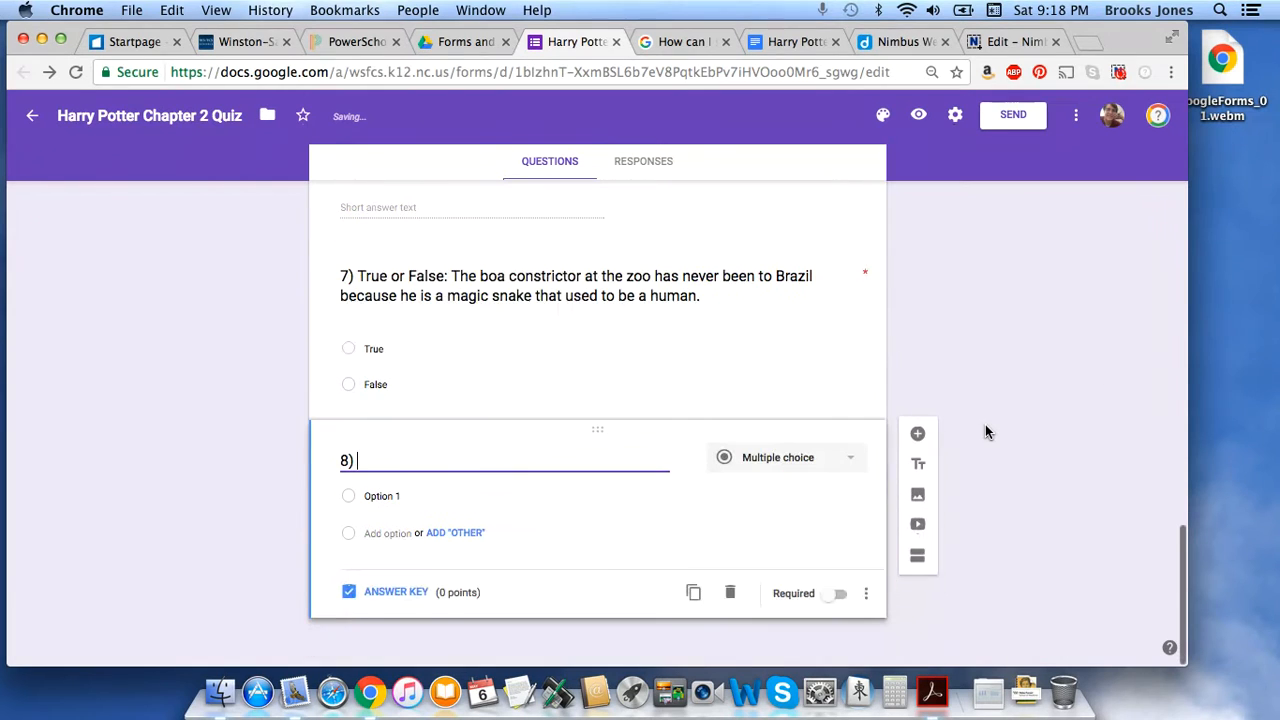
pyautogui.click(846, 458)
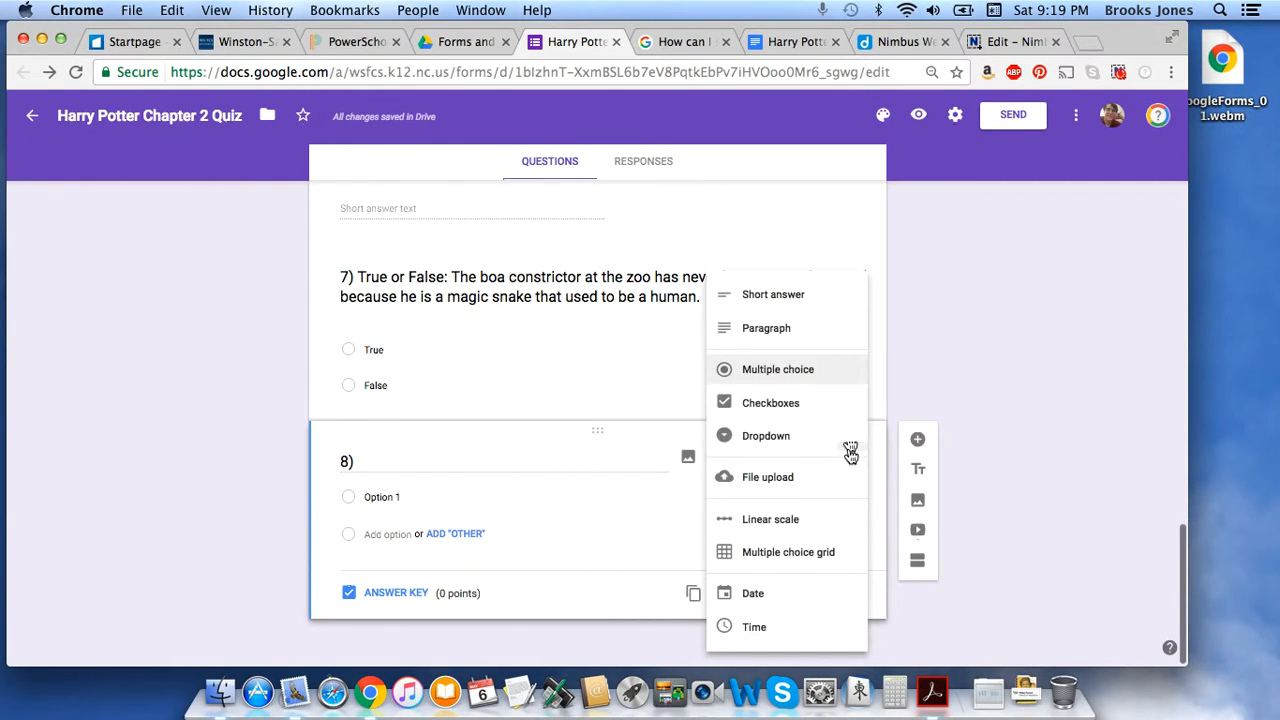
pyautogui.click(778, 332)
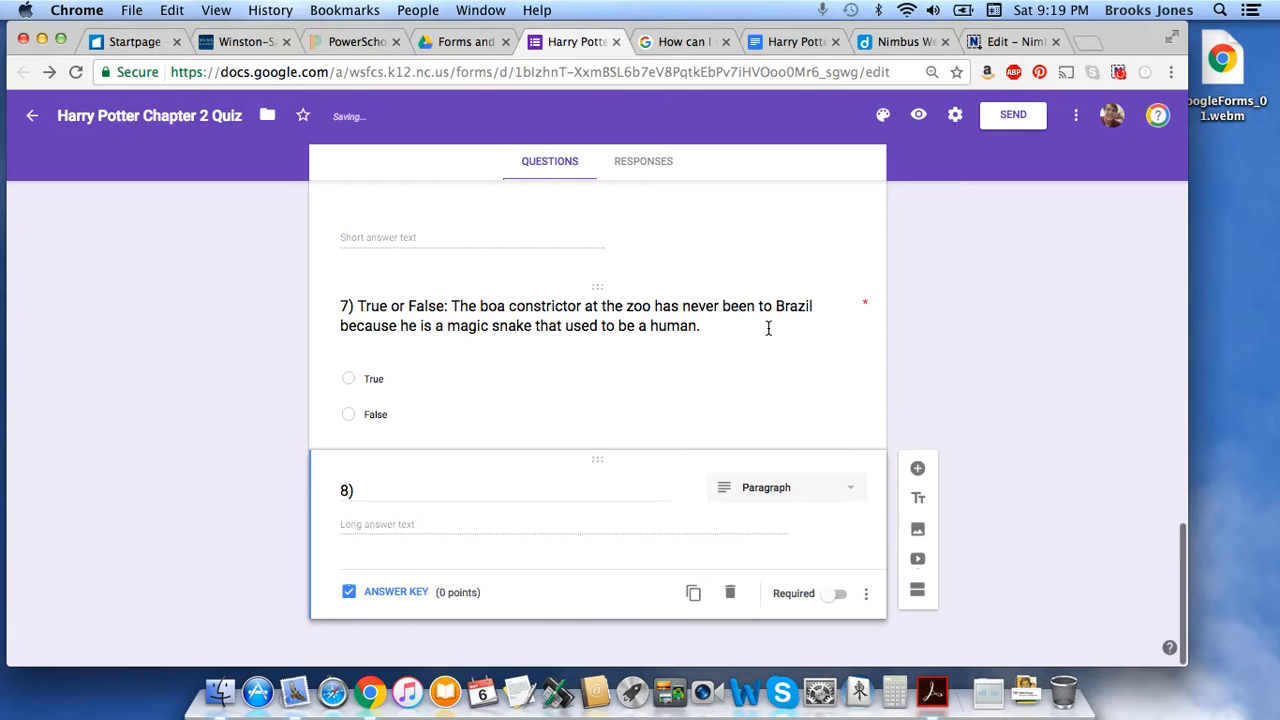
# Copy the prompt asking for a one- or two-sentence summary of Chapter 2's central idea from the quiz document into question 8's title.
pyautogui.click(792, 43)
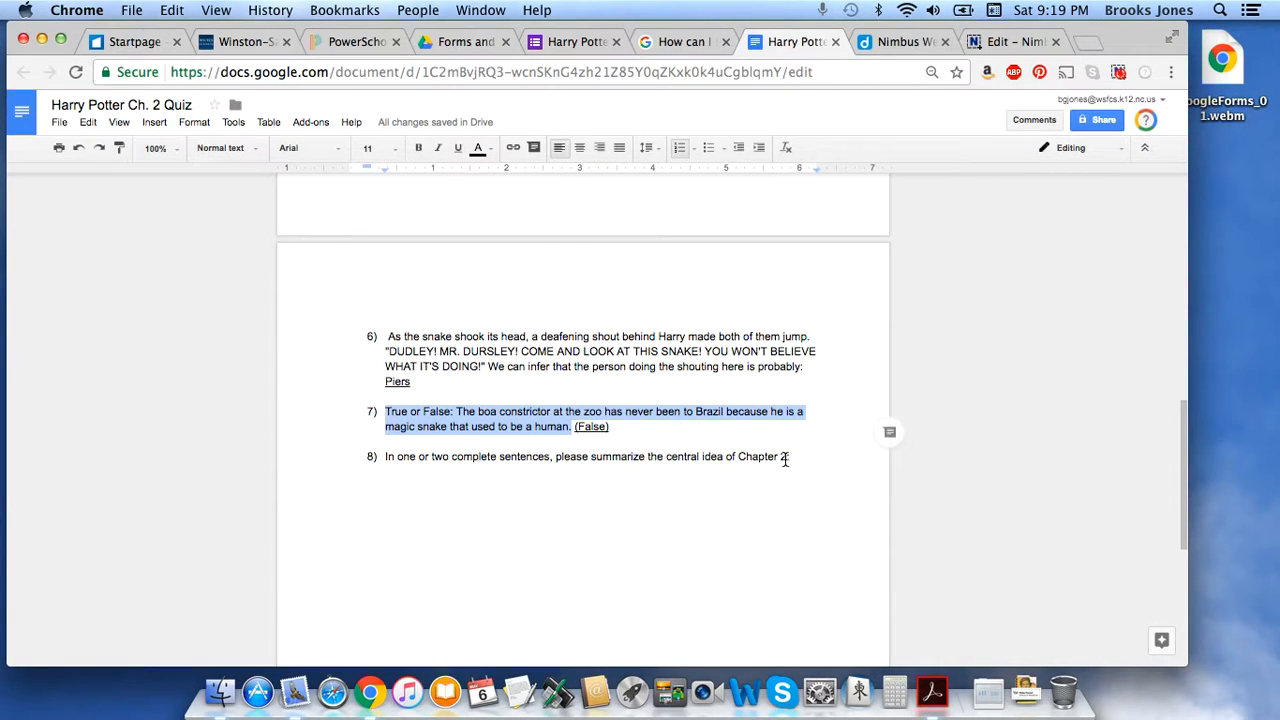
pyautogui.moveTo(790, 457); pyautogui.dragTo(381, 460)
pyautogui.press('super+c')
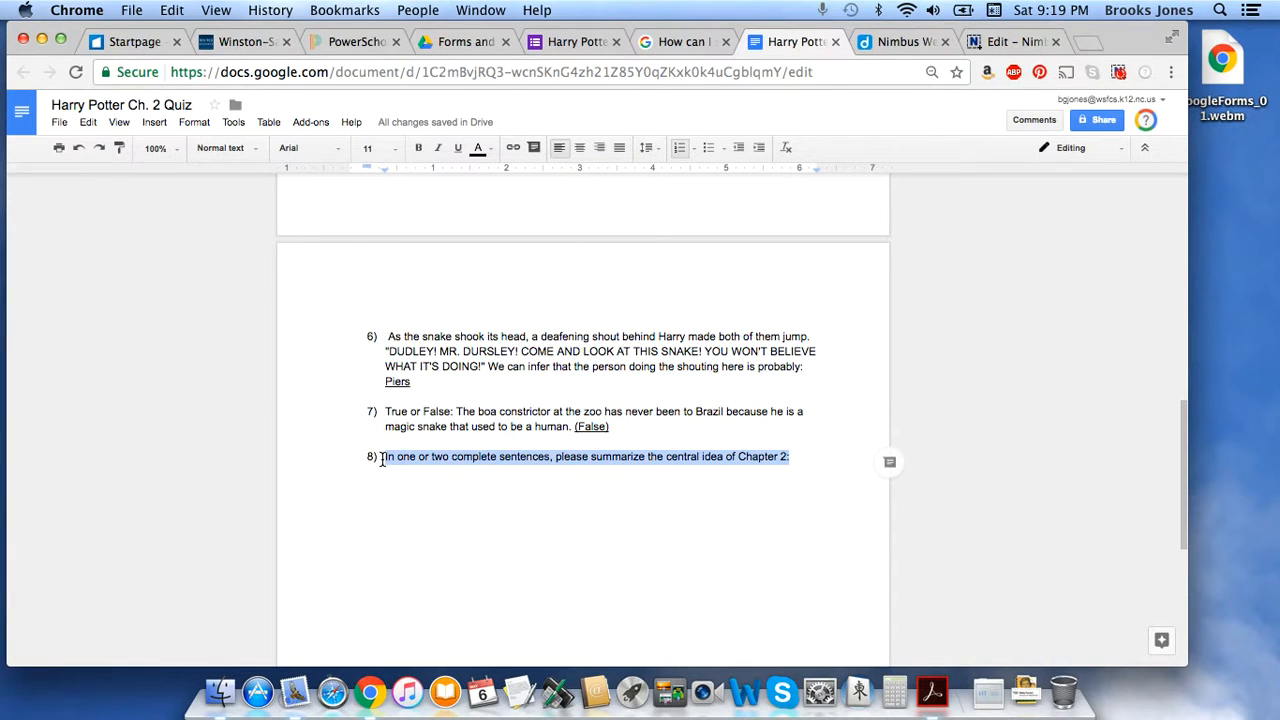
pyautogui.click(560, 43)
pyautogui.doubleClick(367, 492)
pyautogui.click(367, 492)
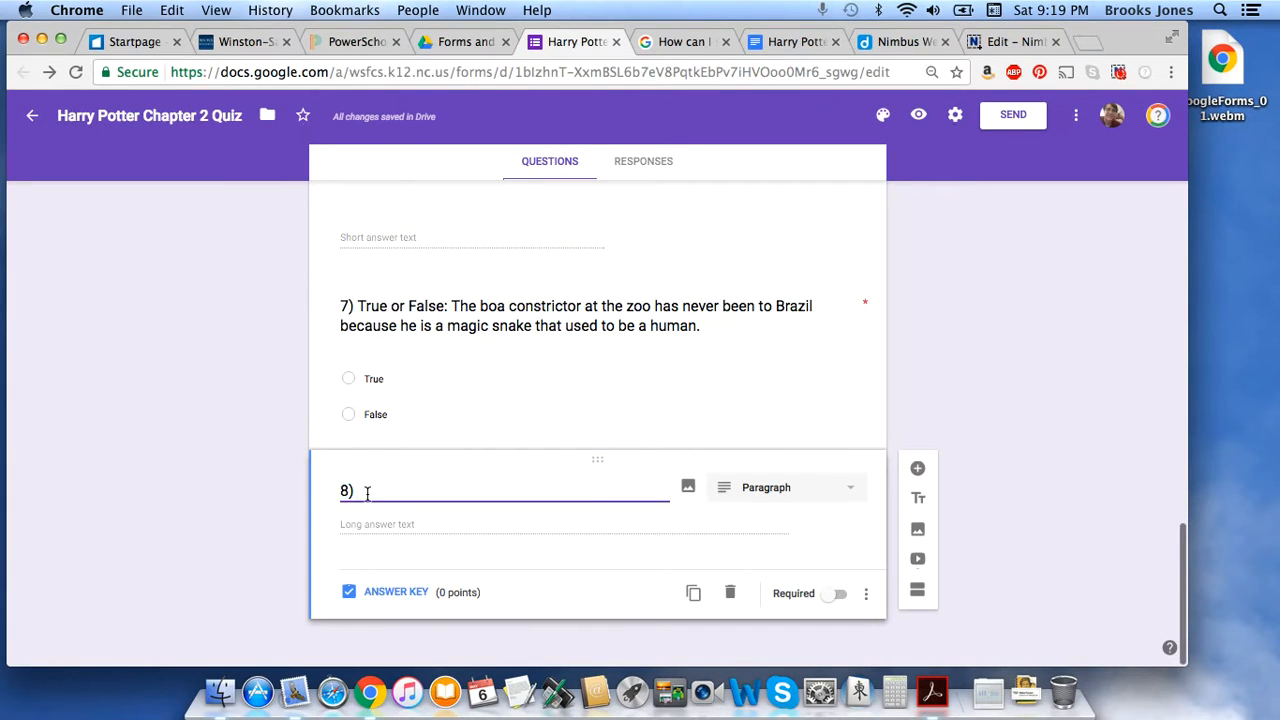
pyautogui.press('super+v')
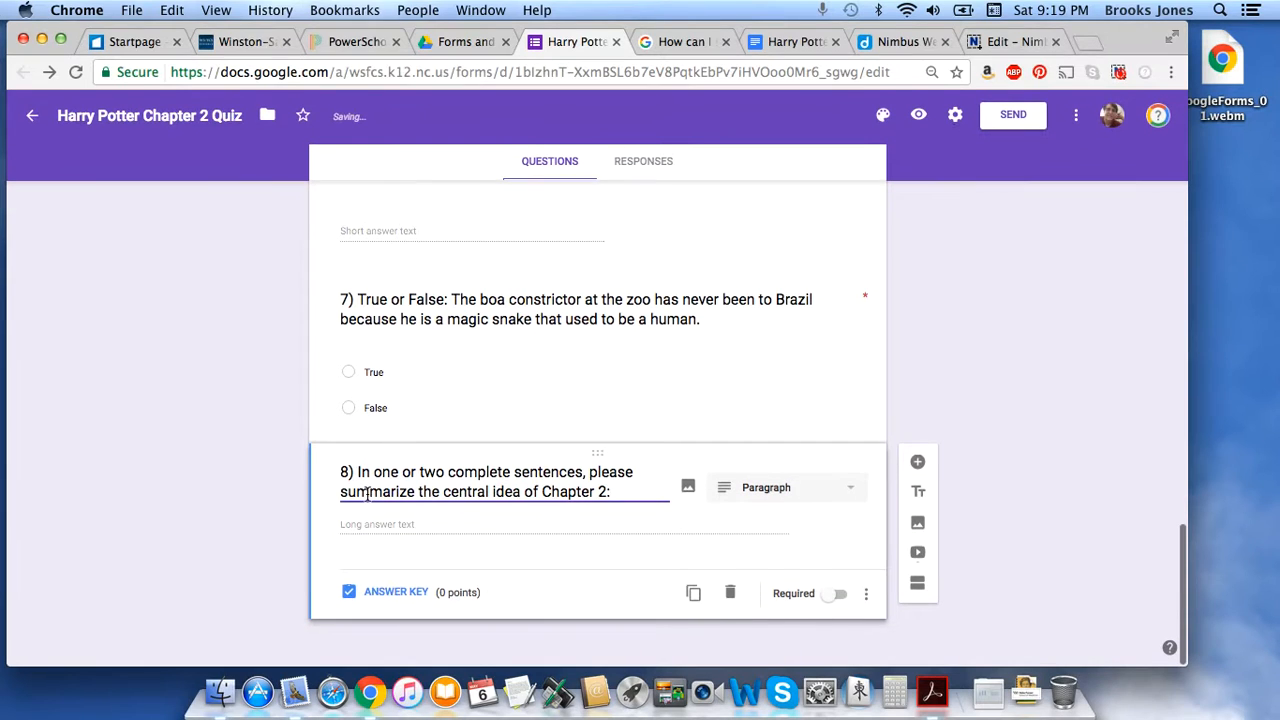
# Make question 8 required, set it to 12 points, and return to question editing.
pyautogui.click(397, 594)
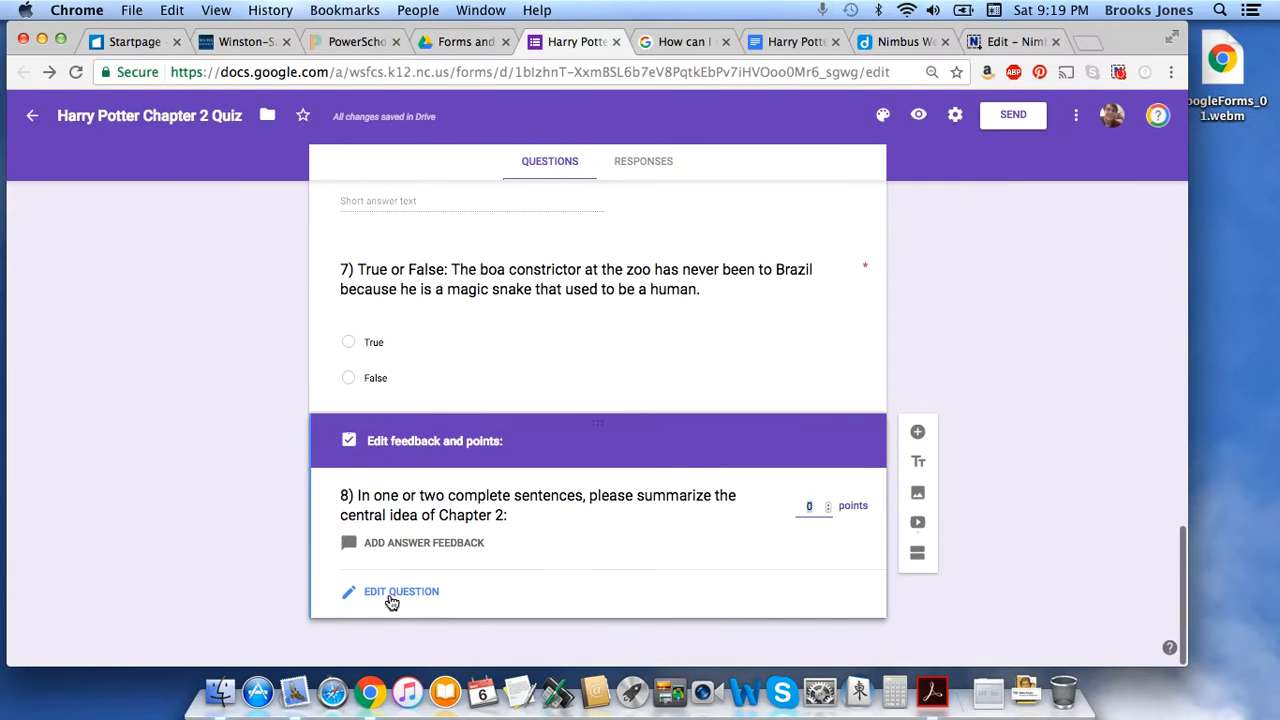
pyautogui.click(388, 590)
pyautogui.click(833, 601)
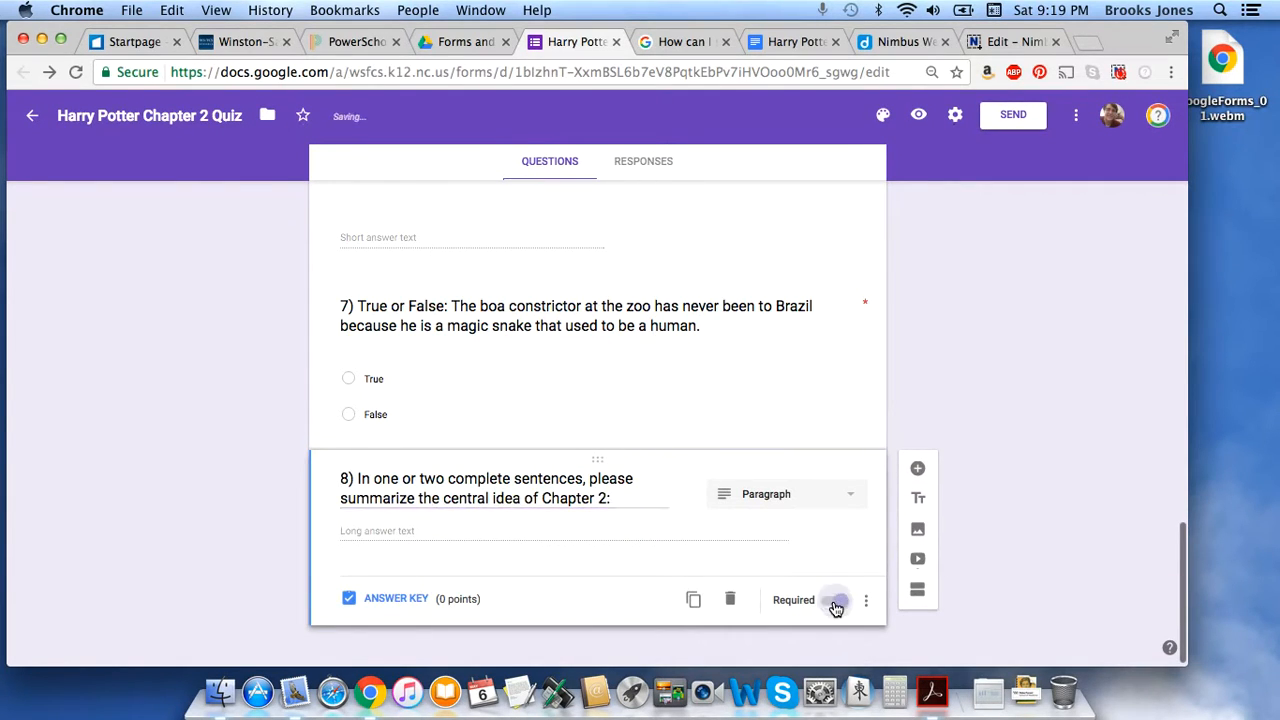
pyautogui.click(397, 598)
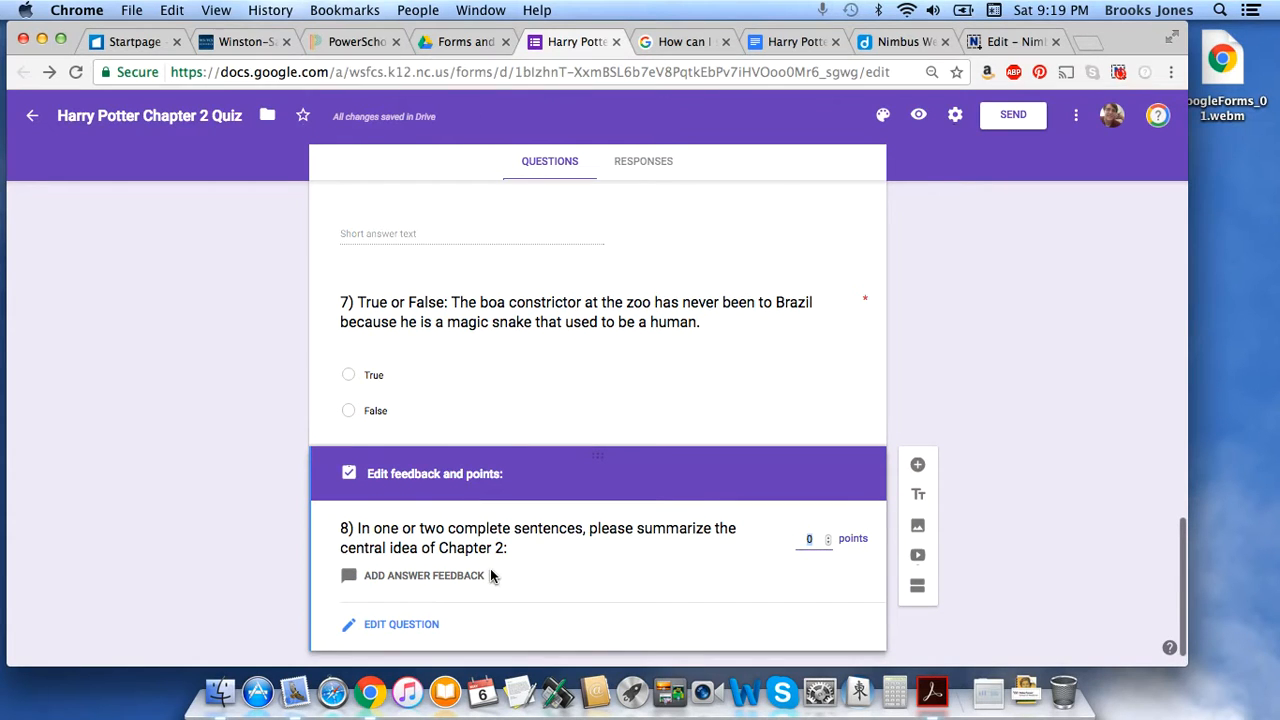
pyautogui.write('12')
pyautogui.scroll(-1, 747, 530)
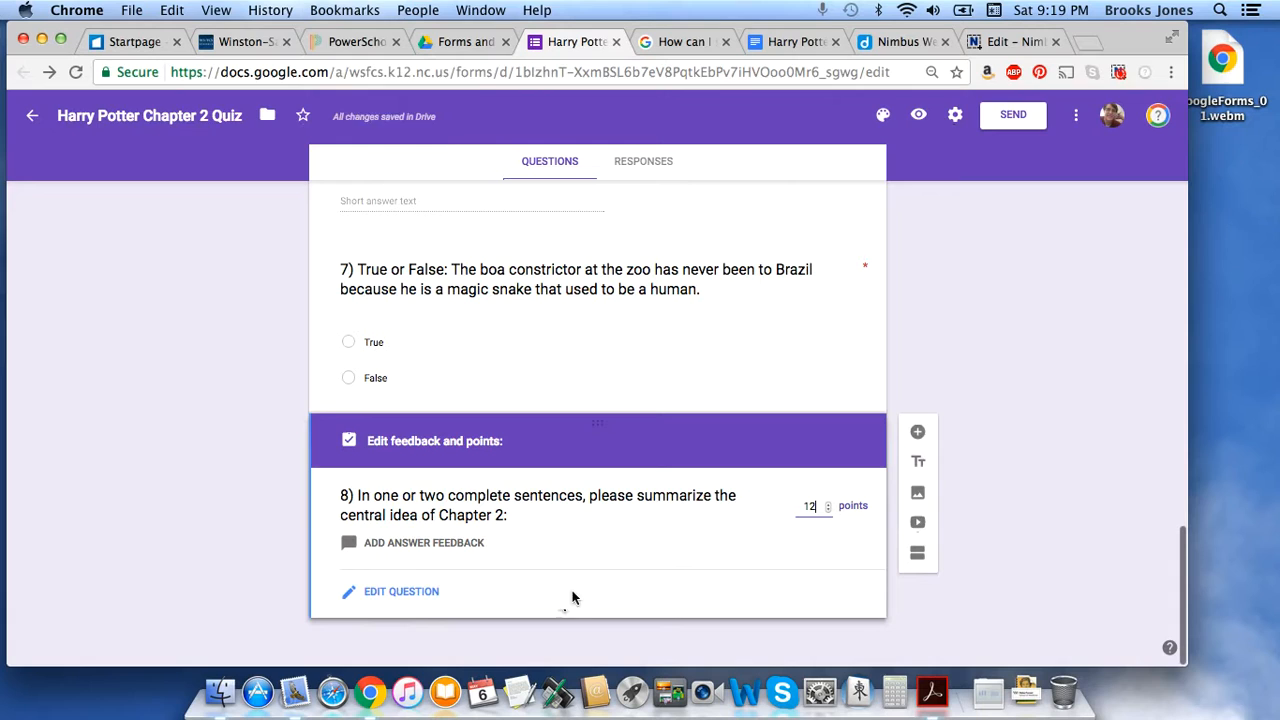
pyautogui.click(398, 593)
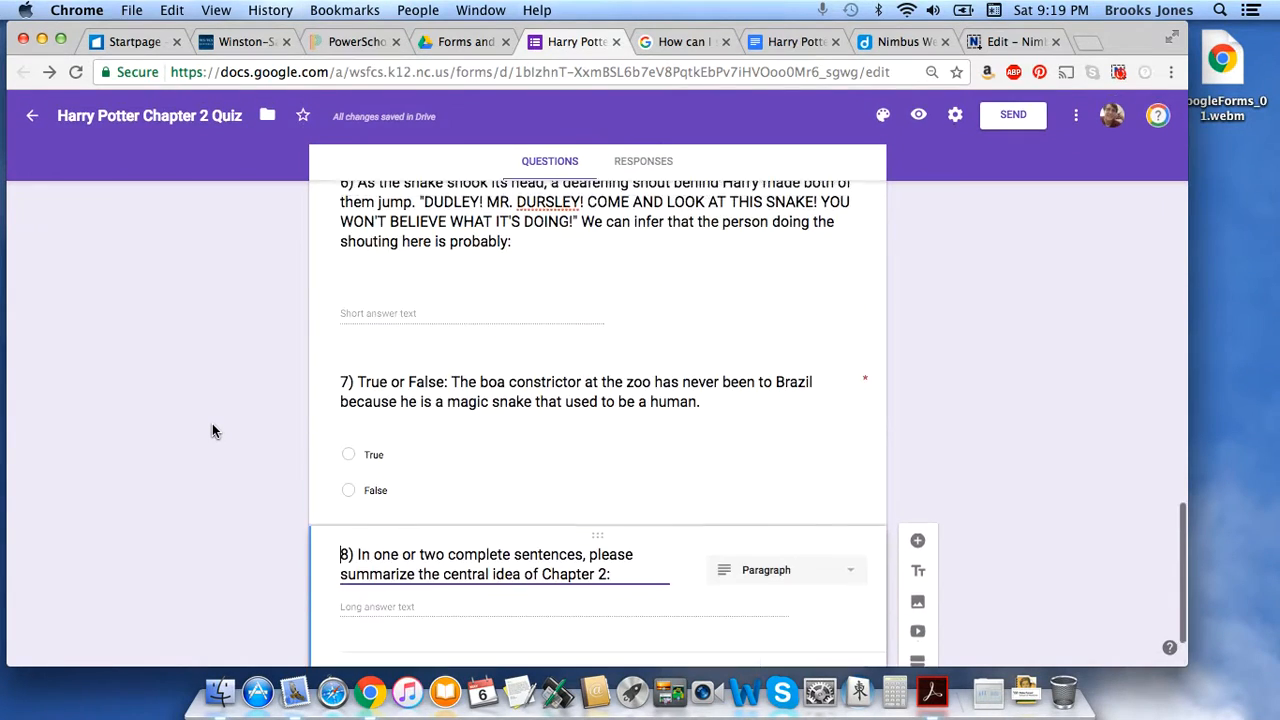
# Open the form's sending options and switch its shareable link to the shortened URL.
pyautogui.scroll(5, 212, 430)
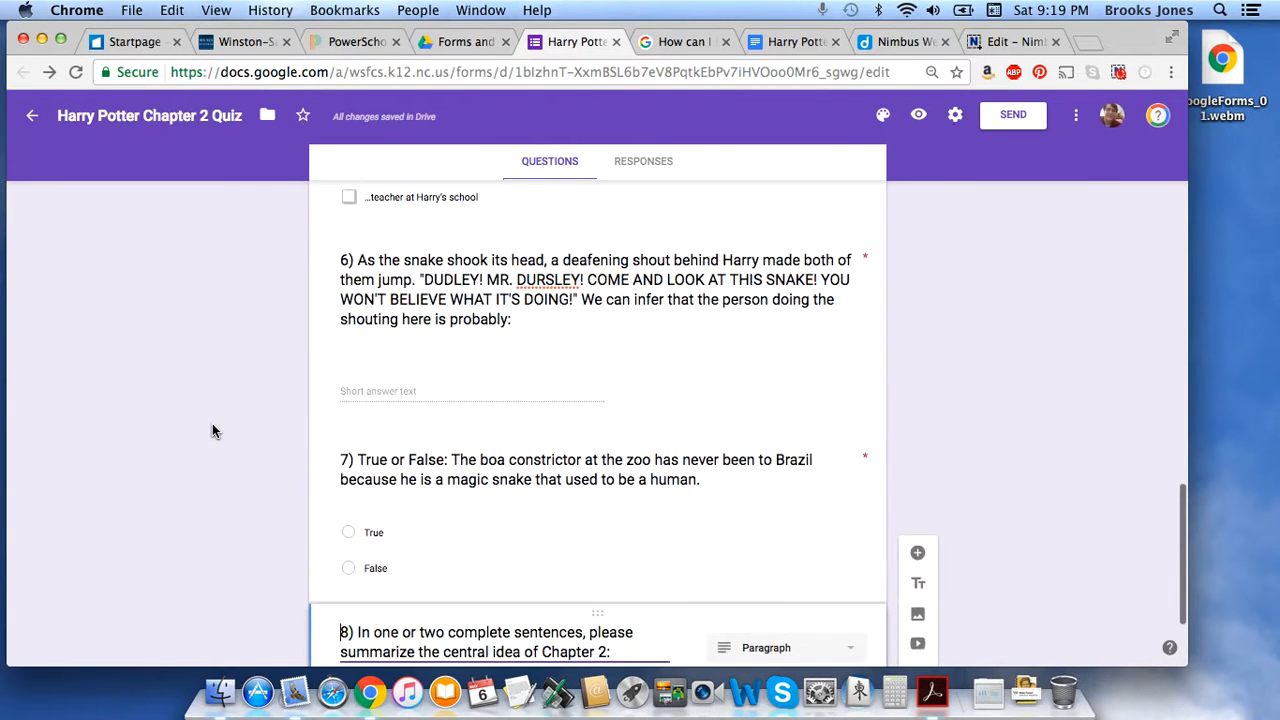
pyautogui.scroll(10, 212, 430)
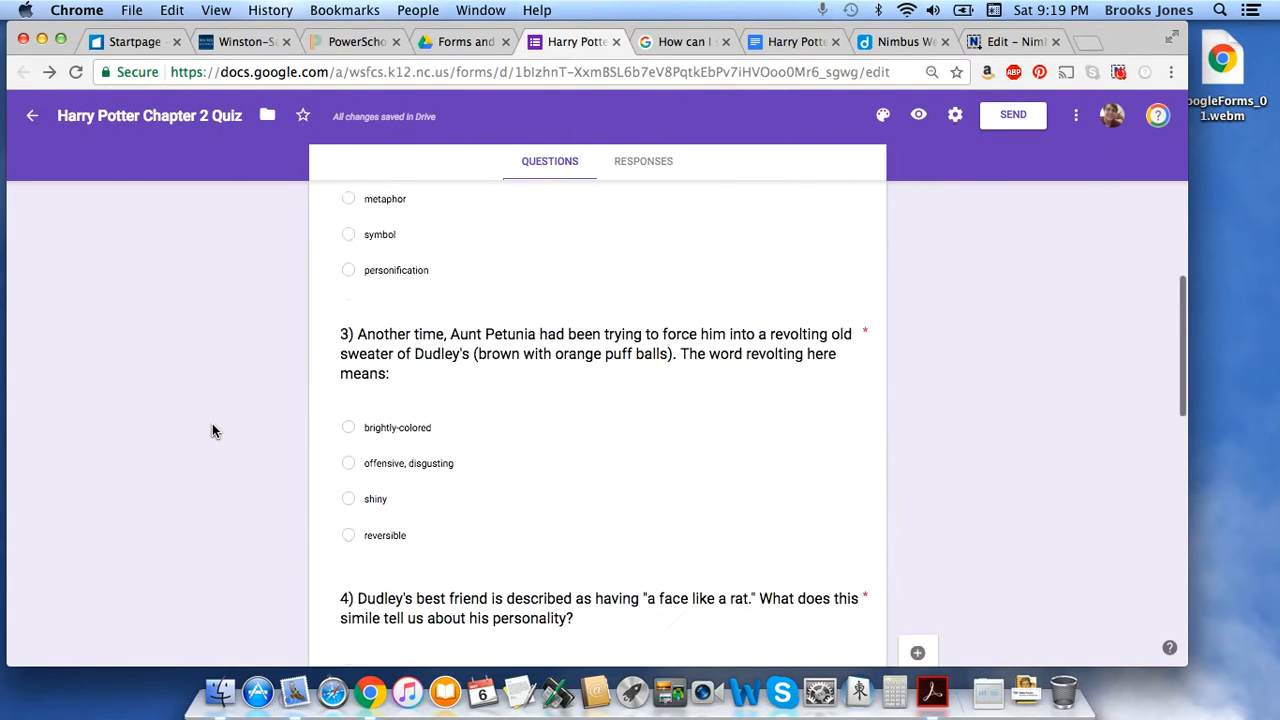
pyautogui.scroll(10, 212, 431)
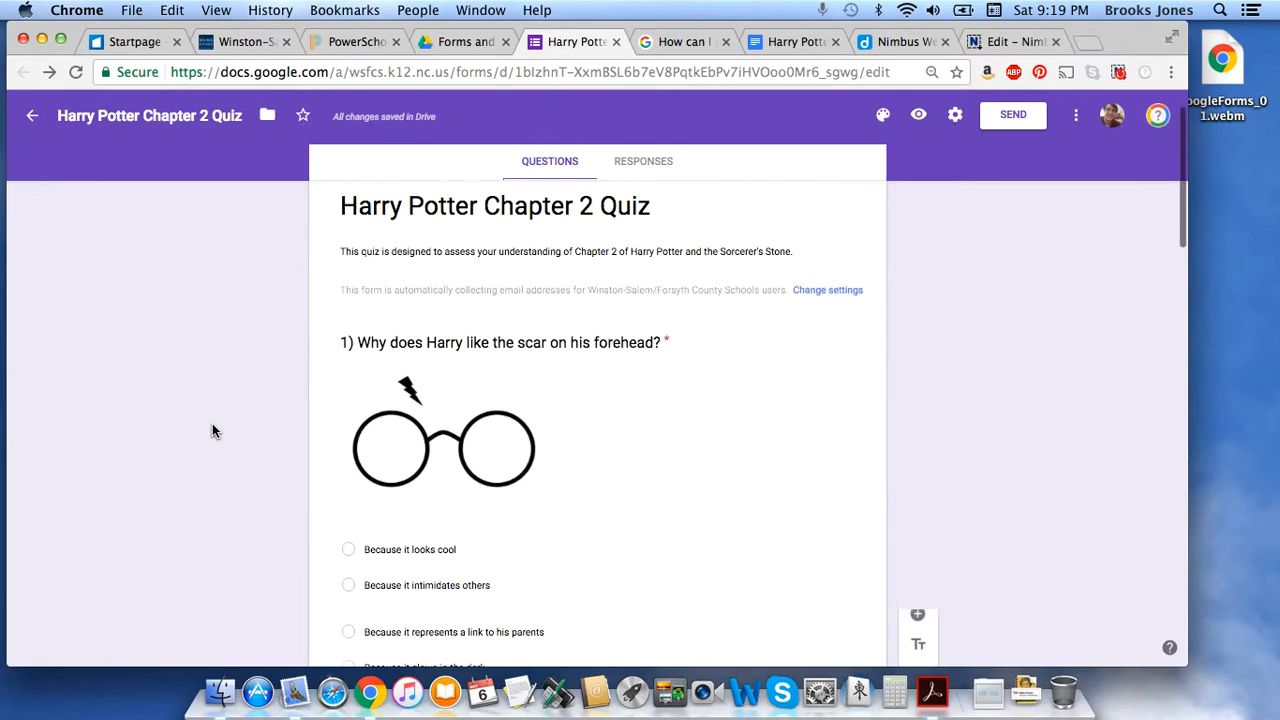
pyautogui.scroll(2, 212, 431)
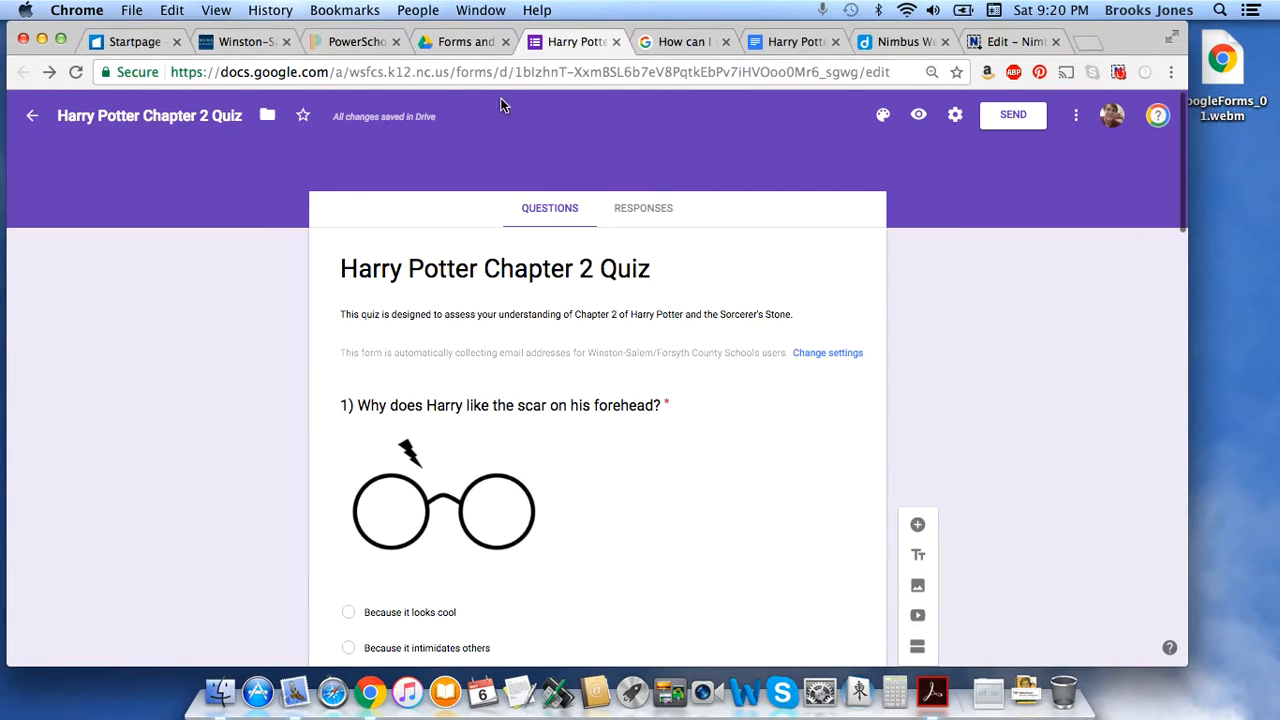
pyautogui.click(1013, 118)
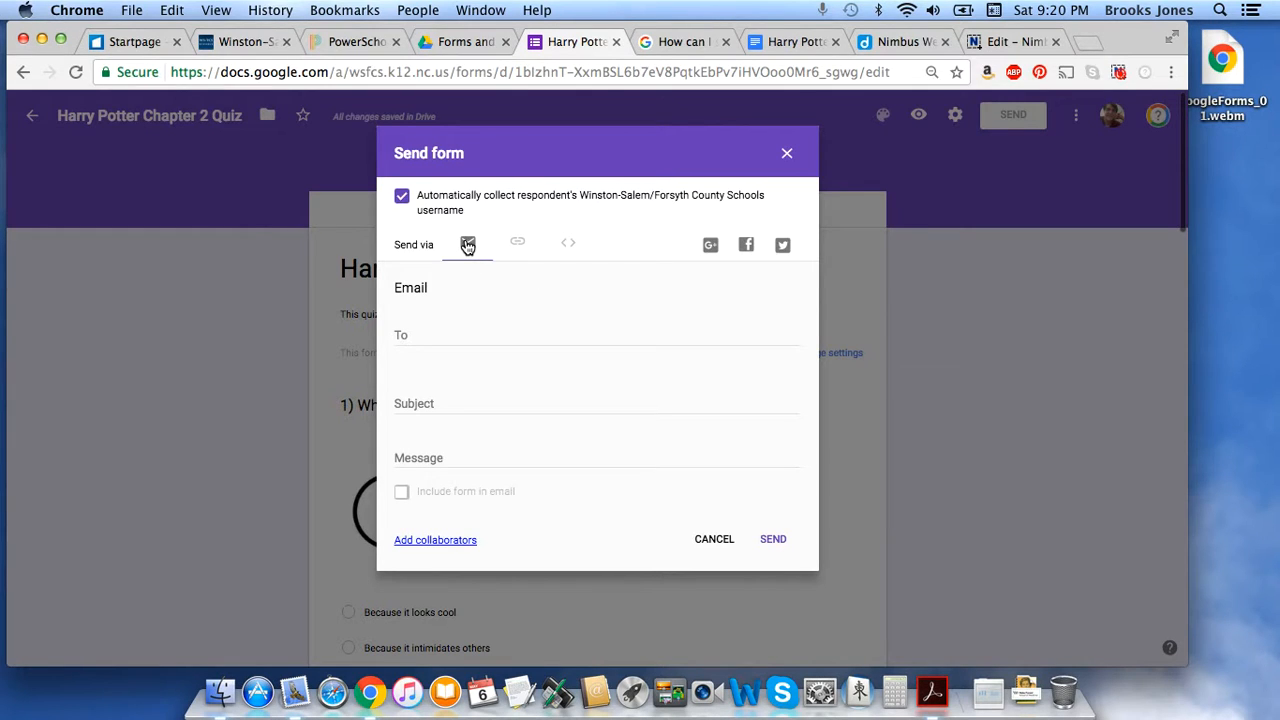
pyautogui.click(518, 246)
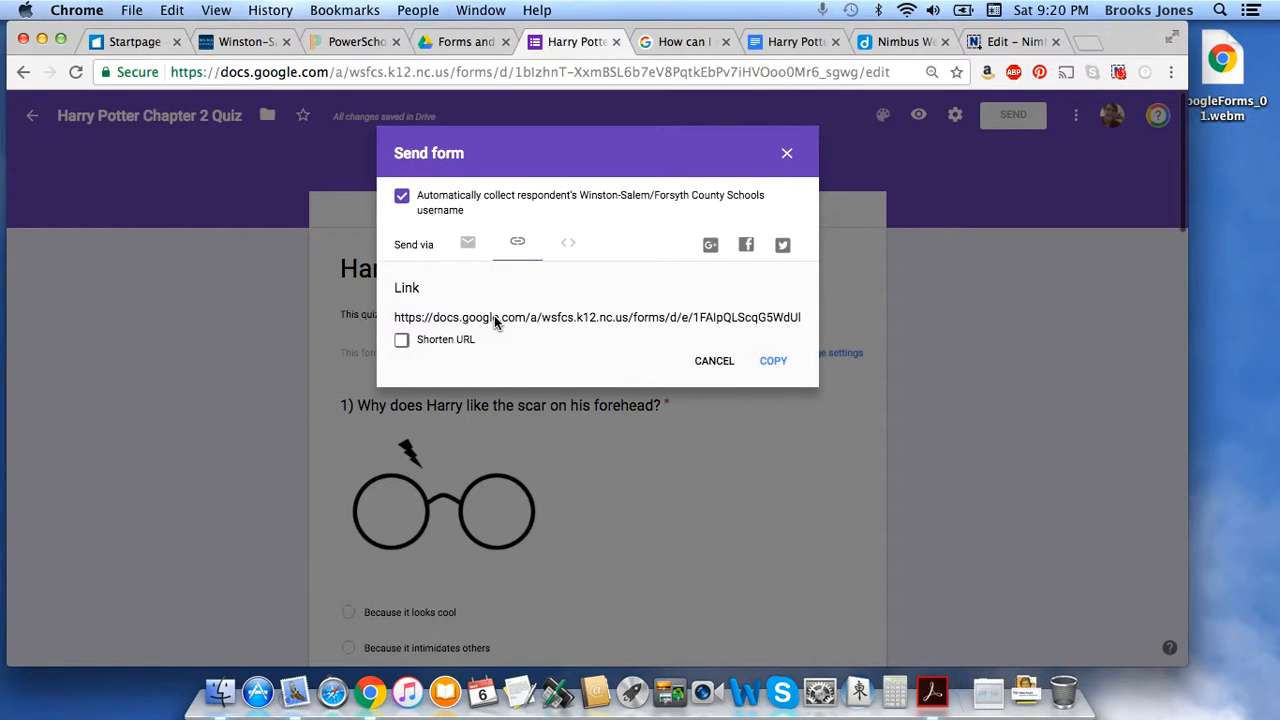
pyautogui.click(401, 341)
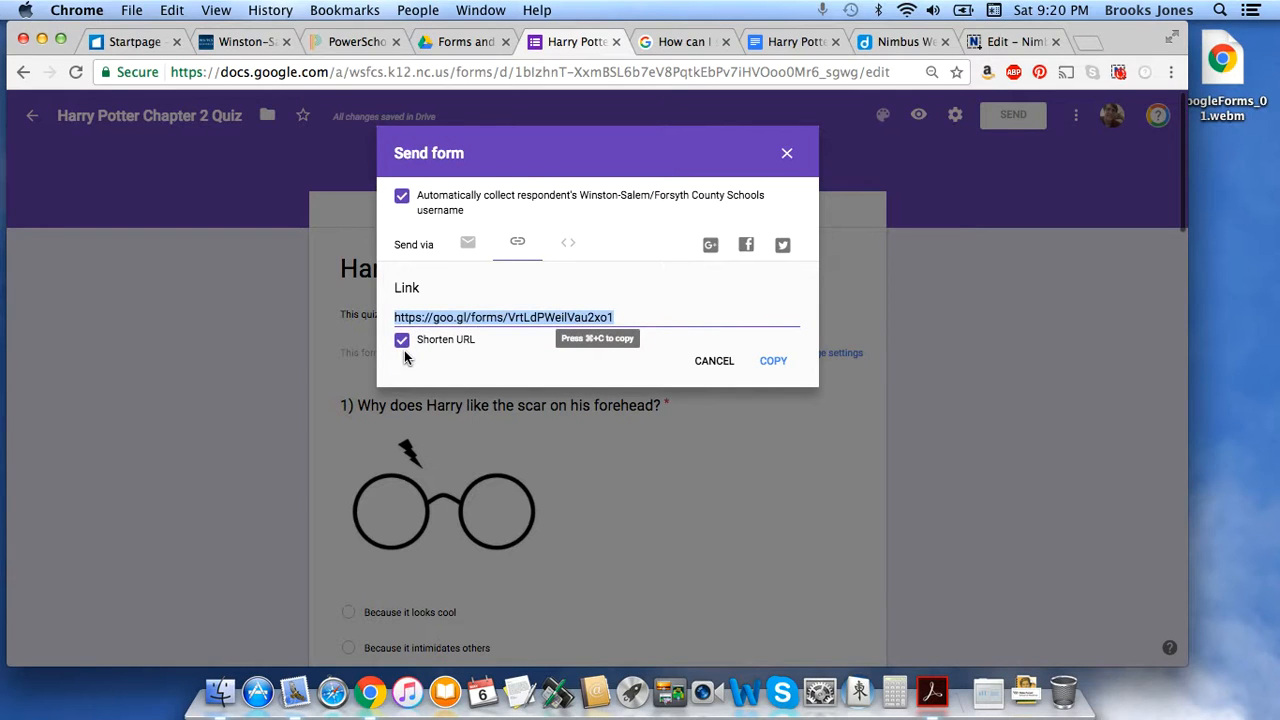
# Examine the email, link and embed HTML options for distributing the quiz.
pyautogui.click(468, 244)
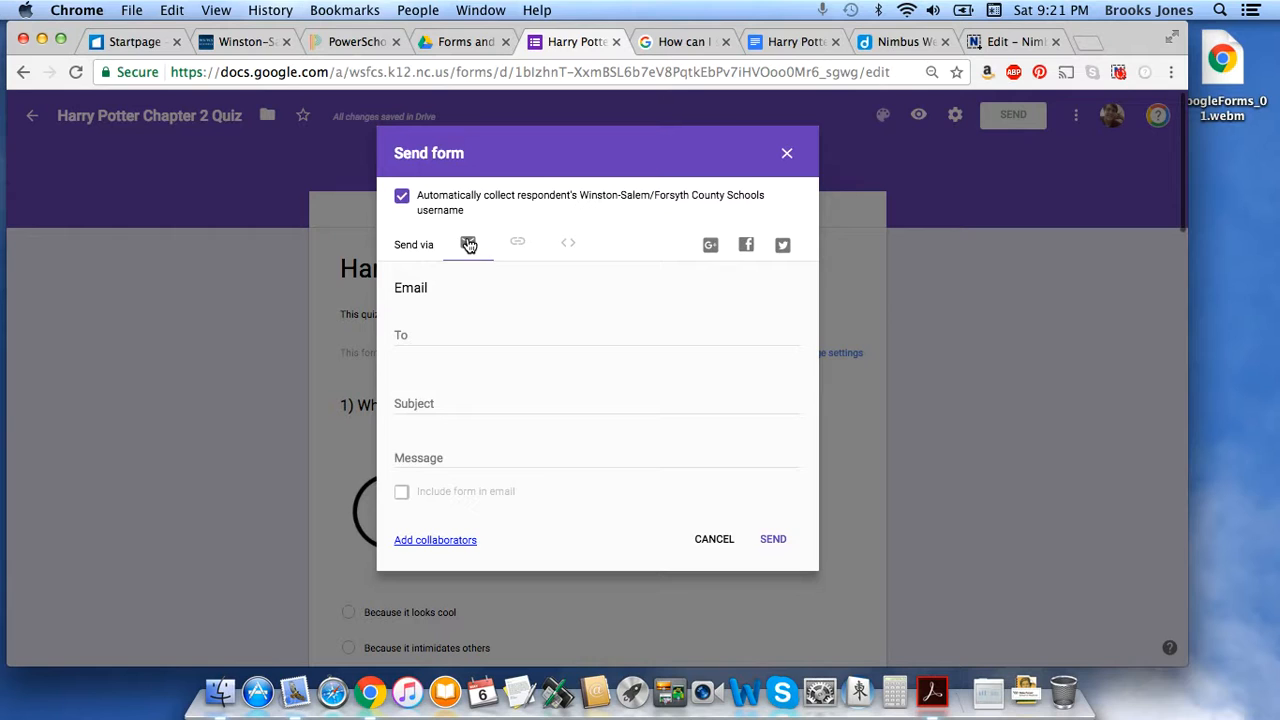
pyautogui.click(517, 244)
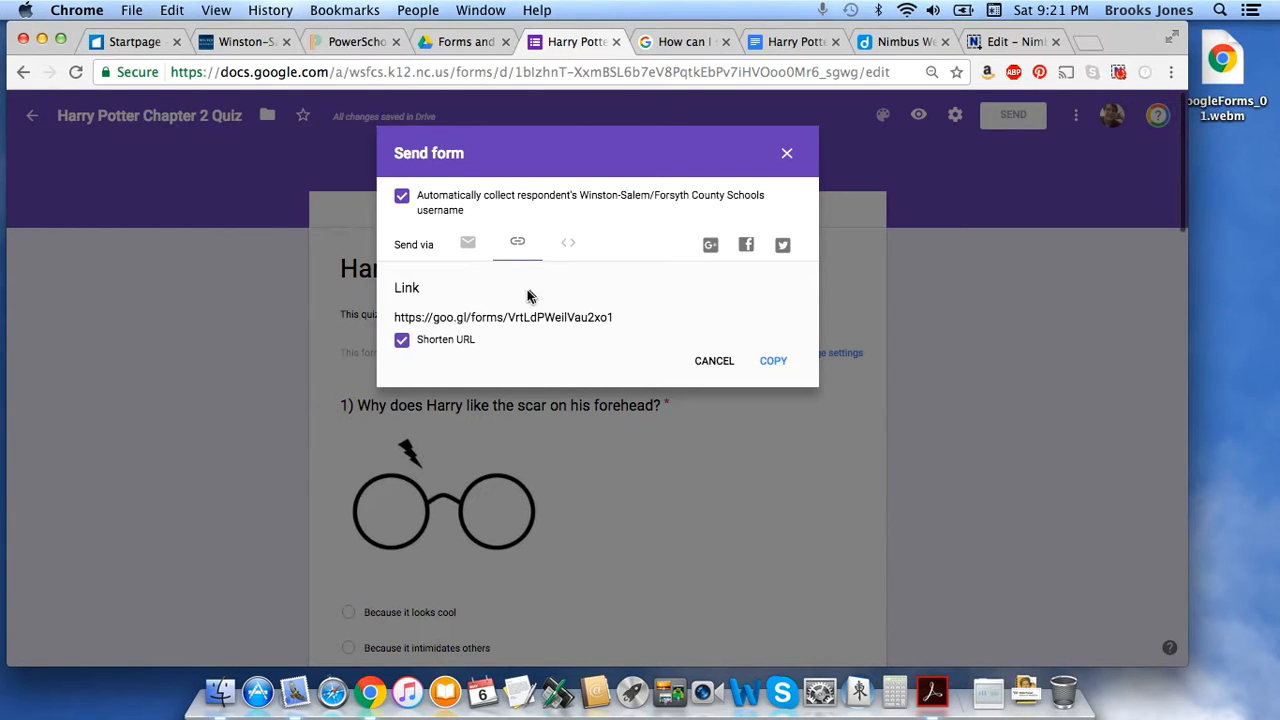
pyautogui.click(569, 245)
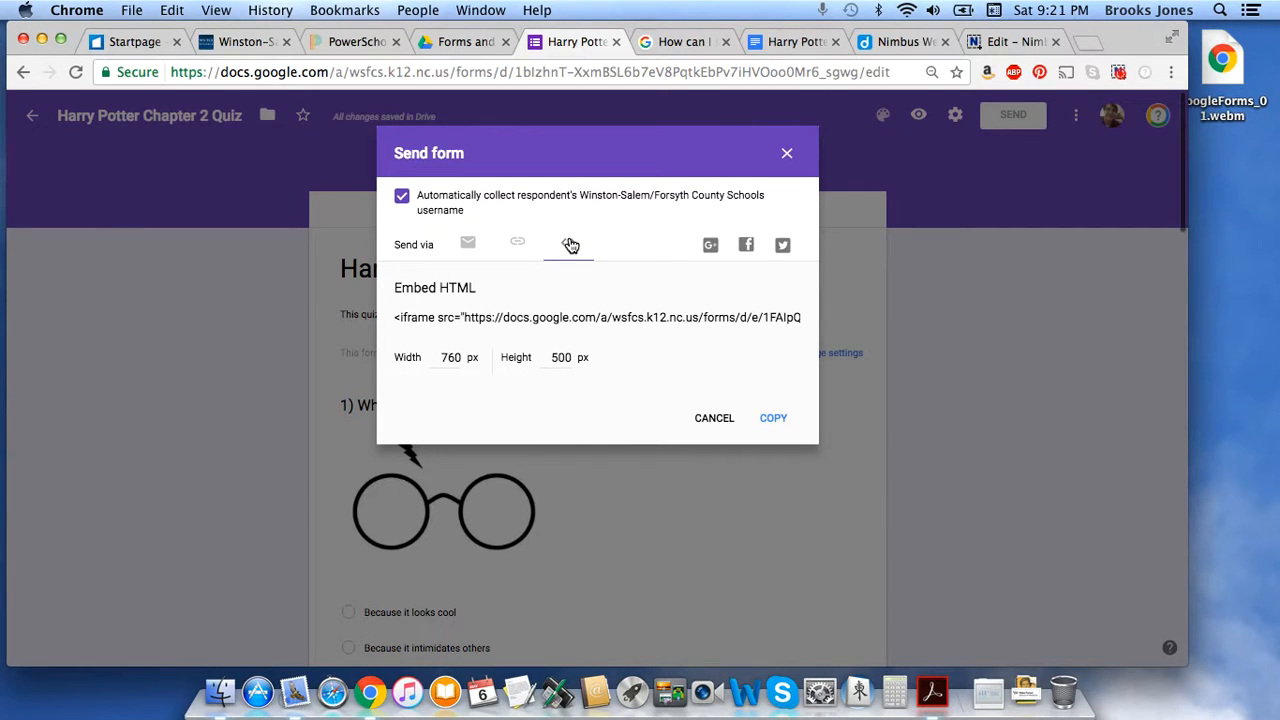
# Copy the shortened quiz link and close the sending options.
pyautogui.click(517, 242)
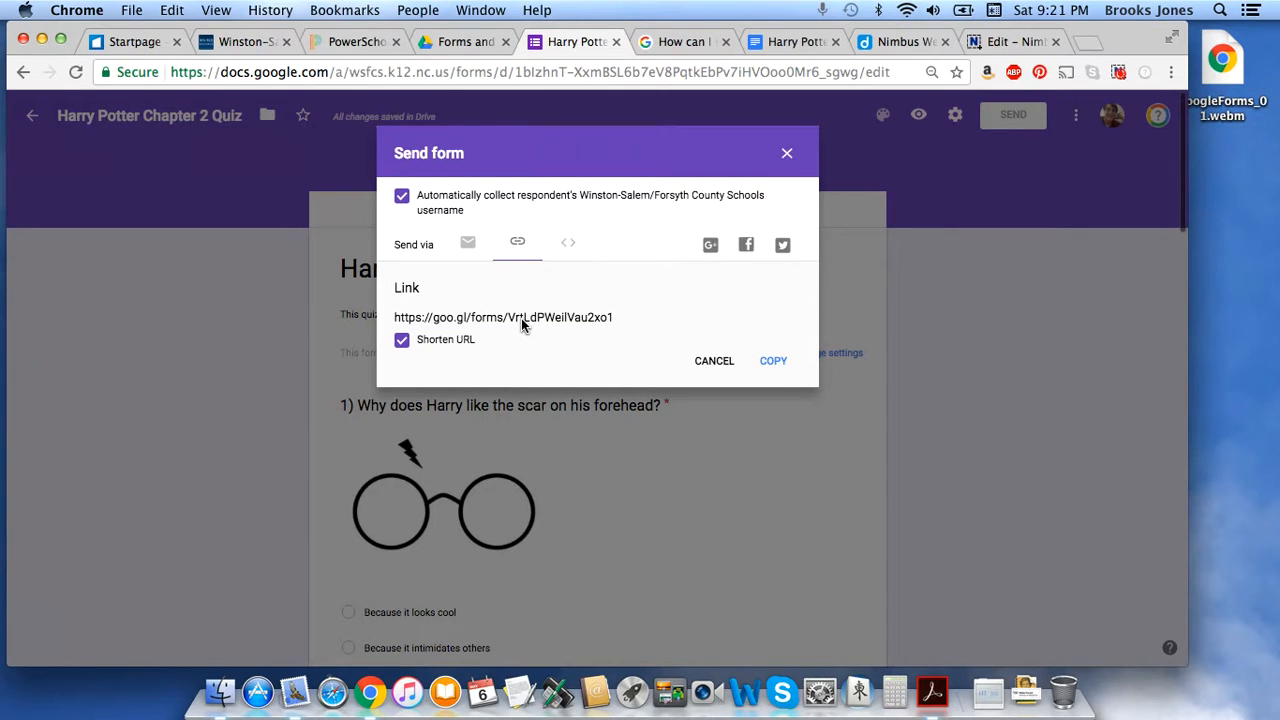
pyautogui.click(778, 364)
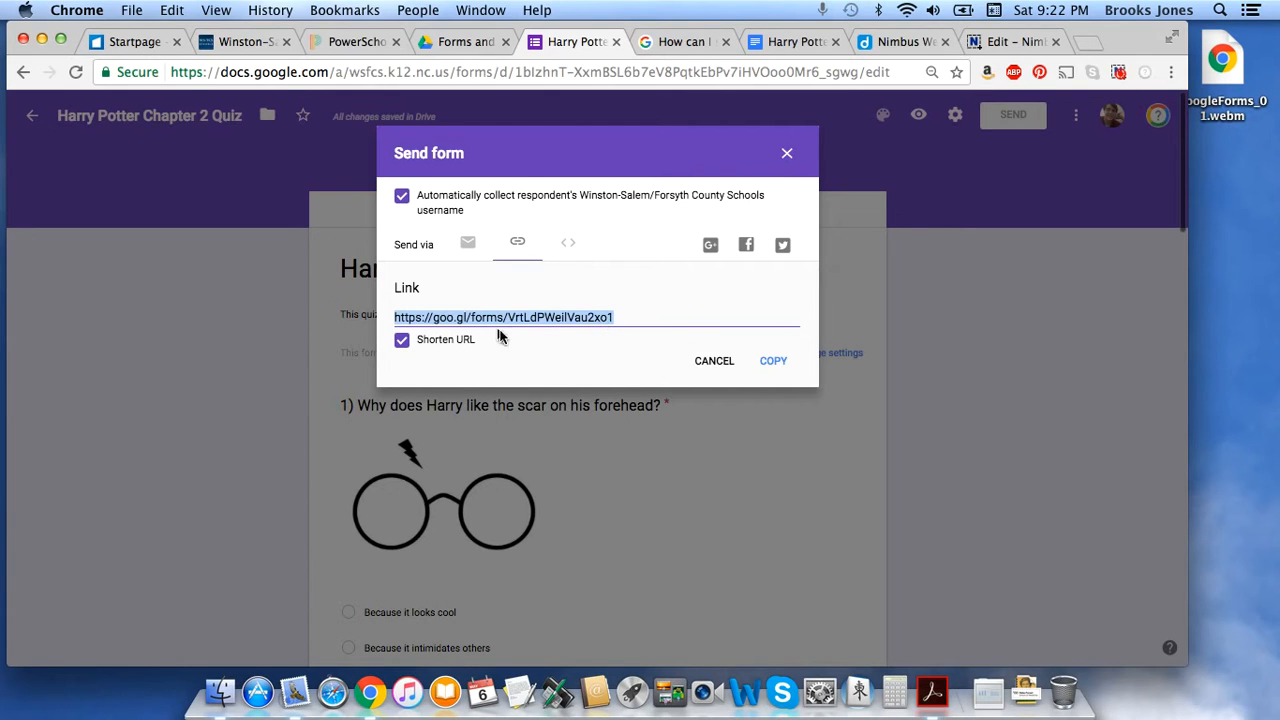
pyautogui.click(788, 150)
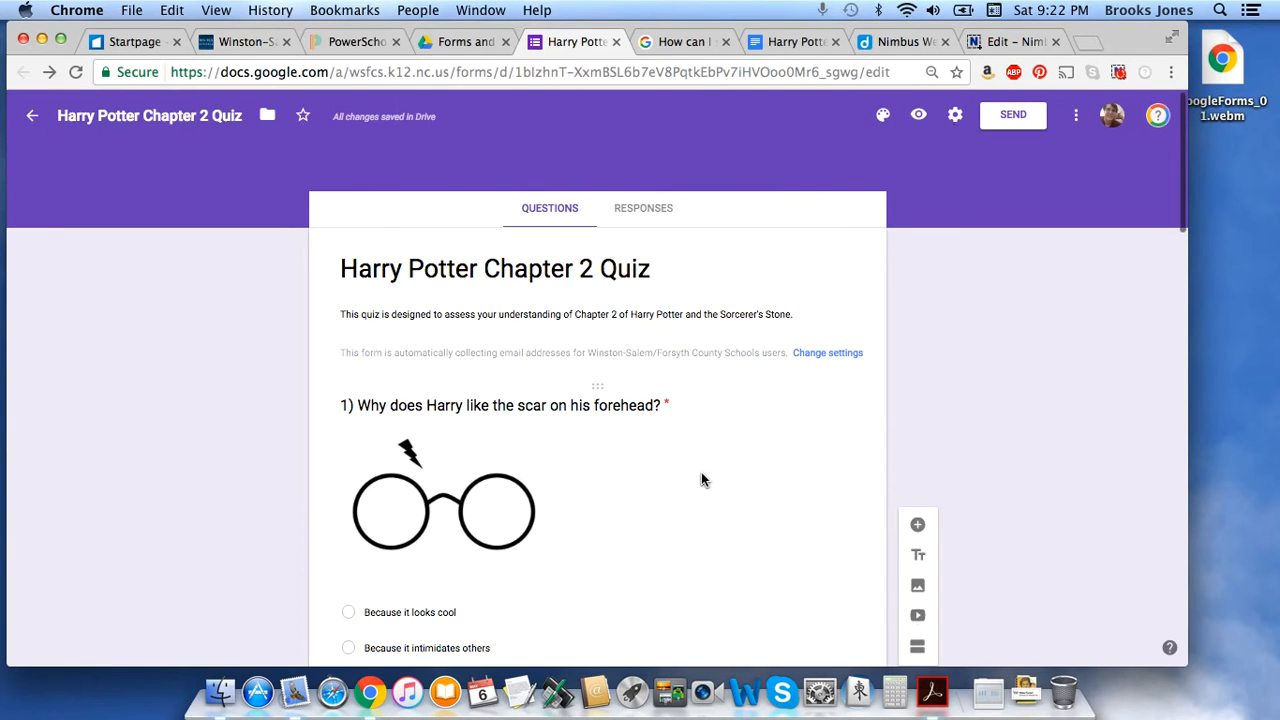
pyautogui.scroll(-2, 701, 472)
pyautogui.scroll(2, 701, 473)
pyautogui.scroll(-1, 952, 413)
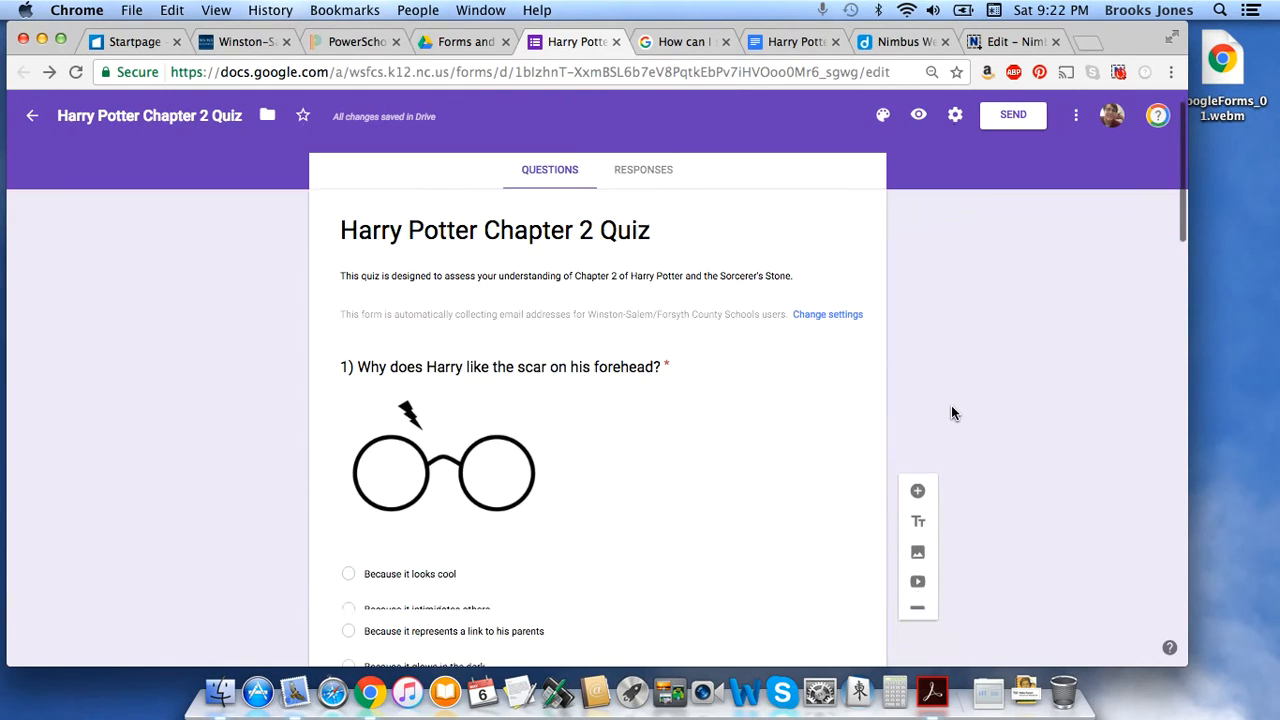